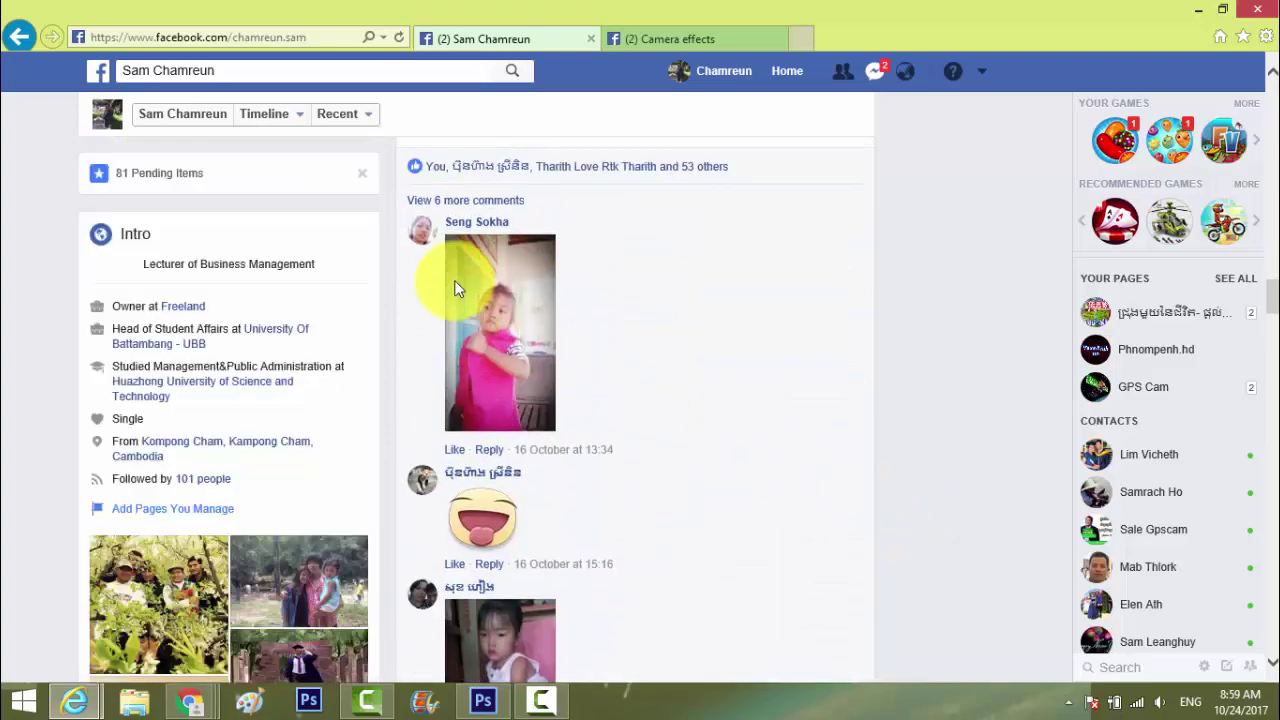
View the profile picture at full size from the top of the profile page, and close the viewer.
scroll(1046, 172, up, 5)
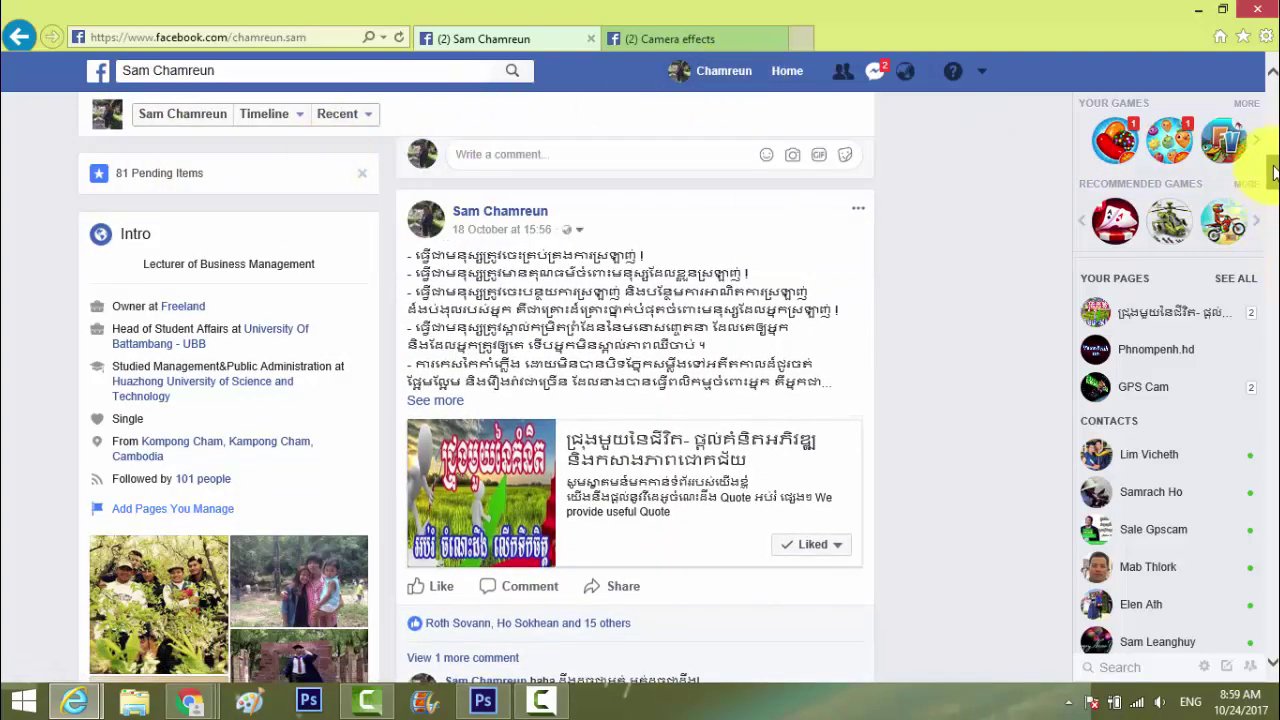
scroll(1264, 218, up, 10)
click(170, 331)
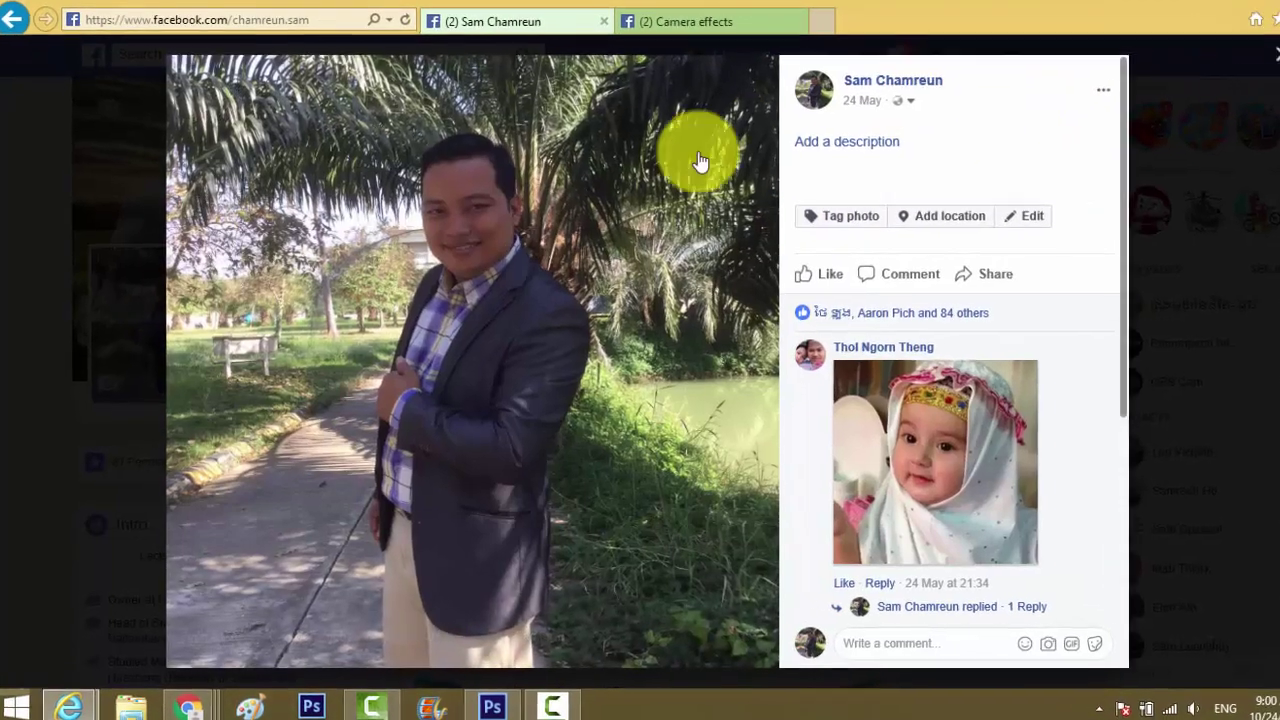
key(Escape)
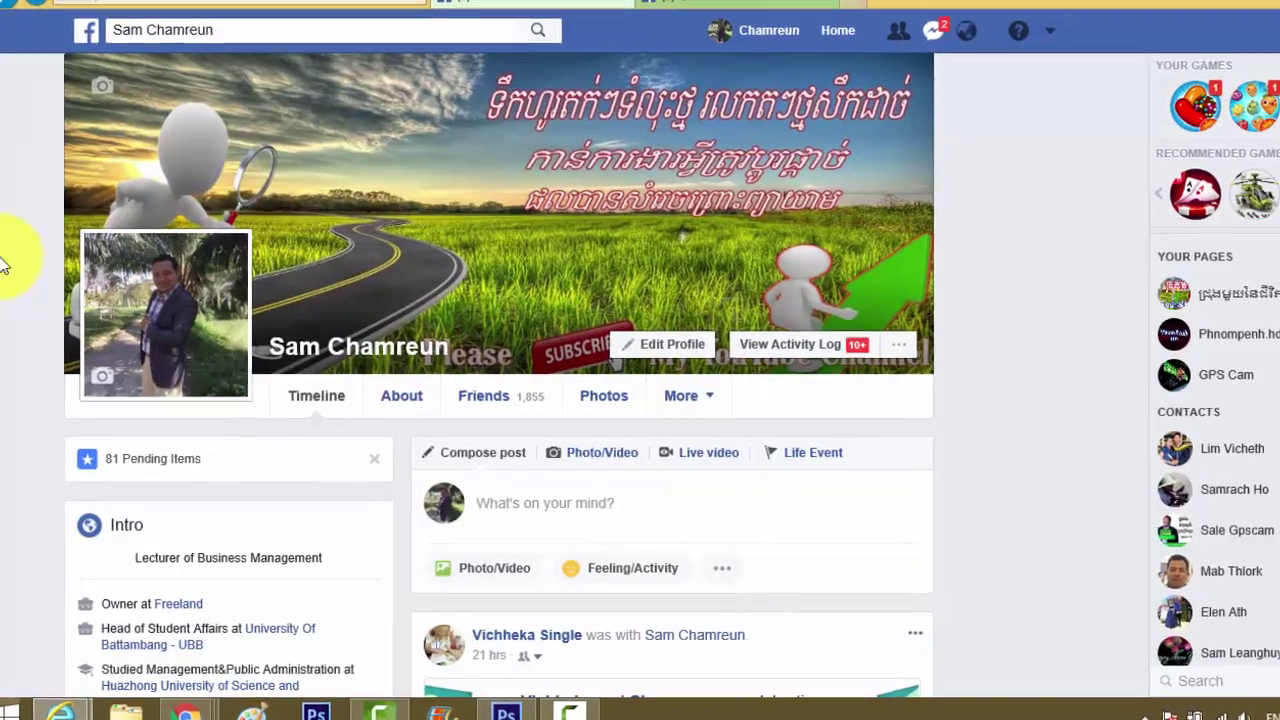
Browse the frames offered for the profile picture, examine the description and switch-back options, and close the picture update without applying a frame.
click(107, 374)
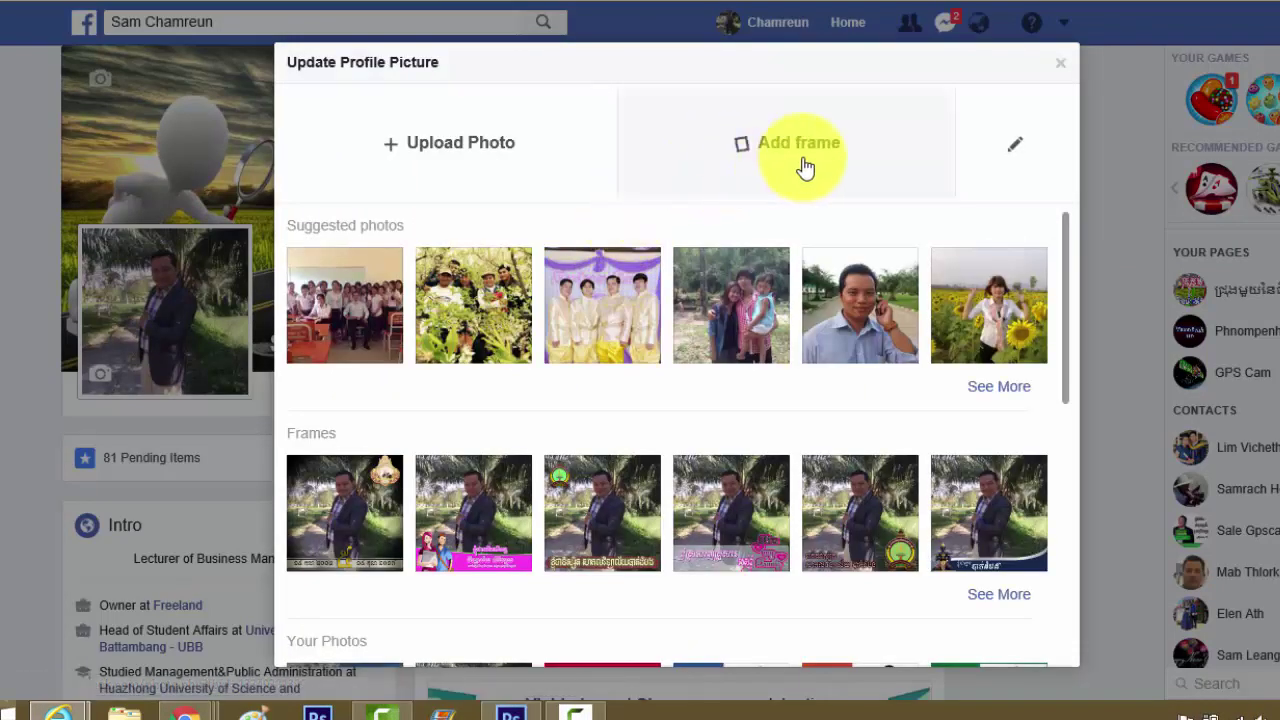
click(823, 166)
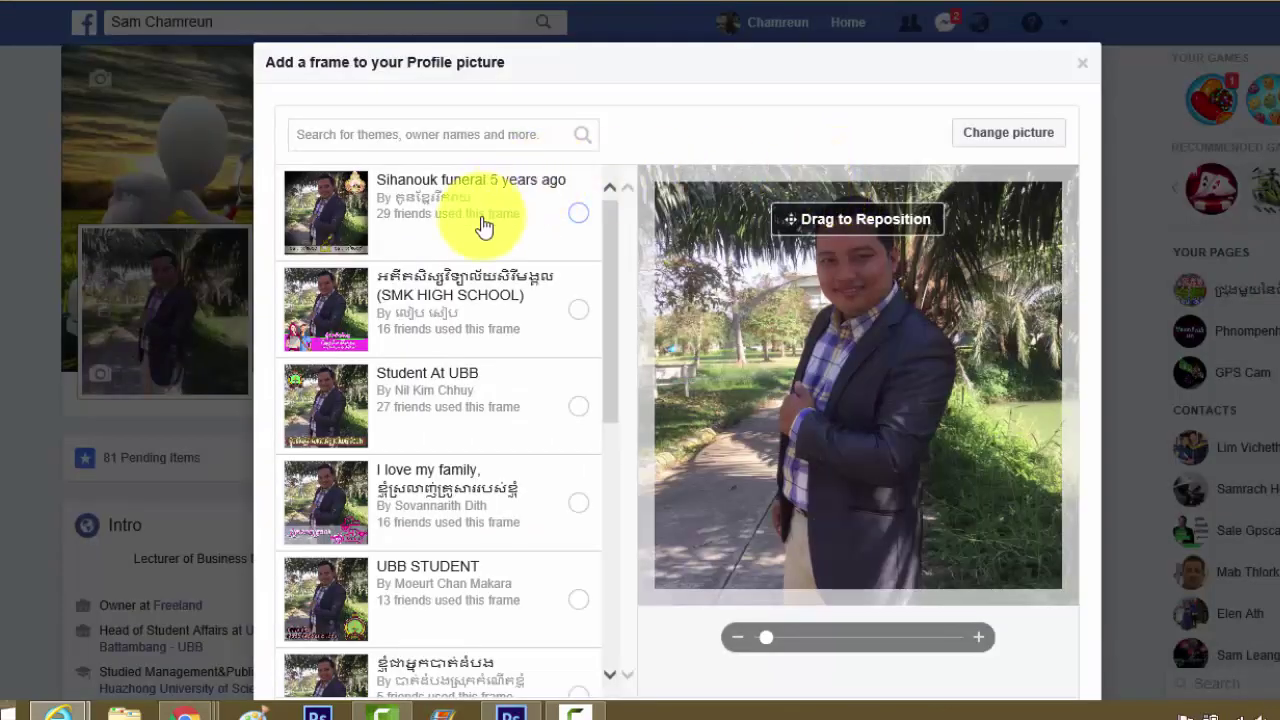
drag(607, 215, 586, 514)
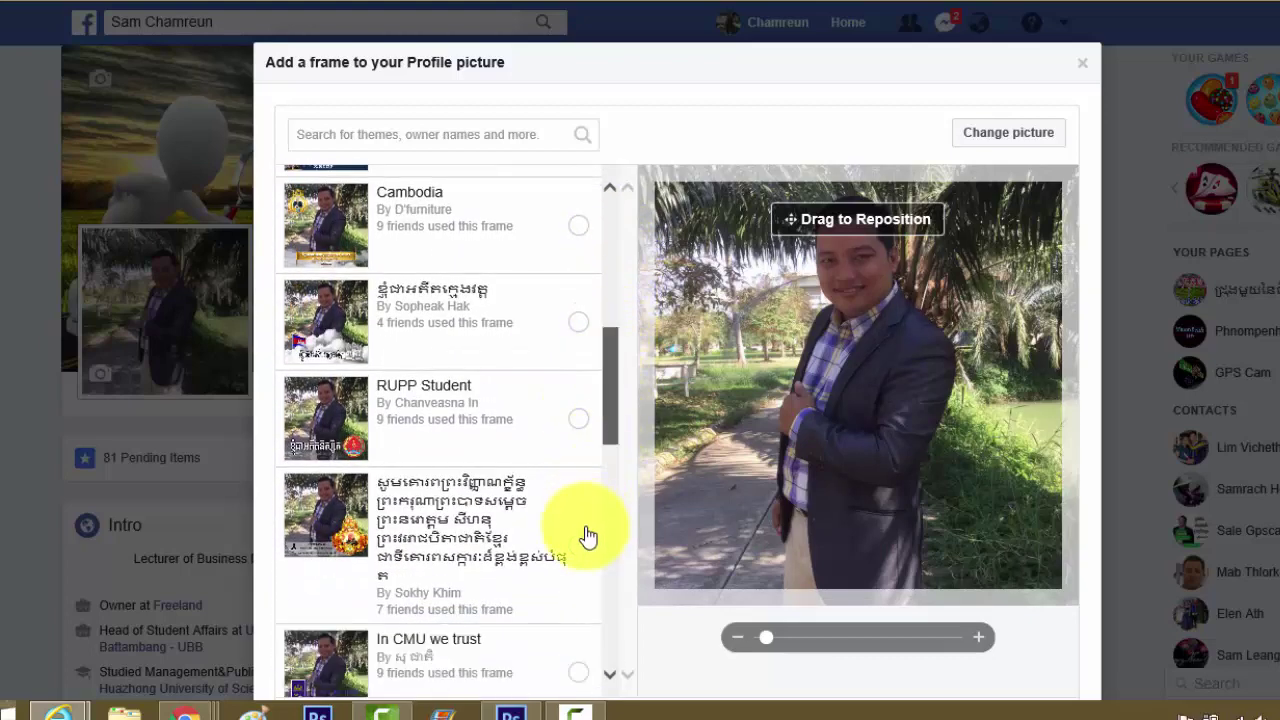
scroll(588, 537, down, 5)
drag(590, 636, 614, 191)
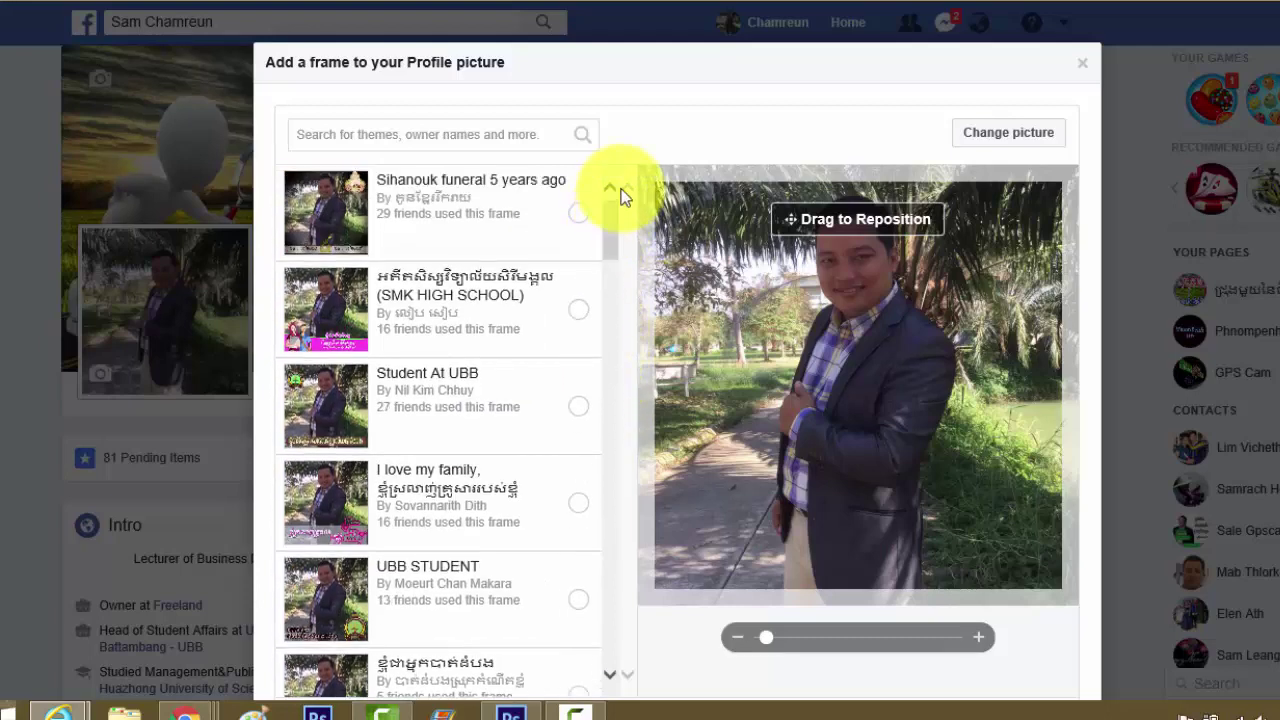
scroll(844, 480, down, 1)
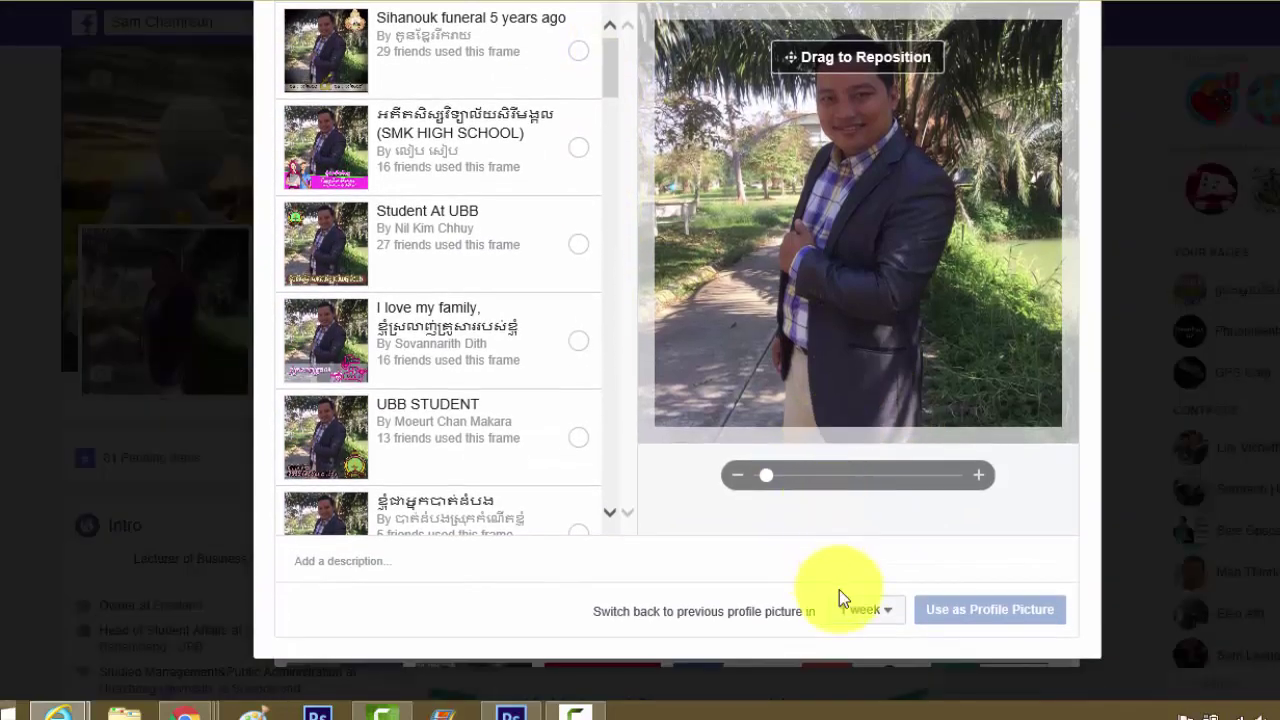
scroll(843, 592, up, 1)
click(1086, 66)
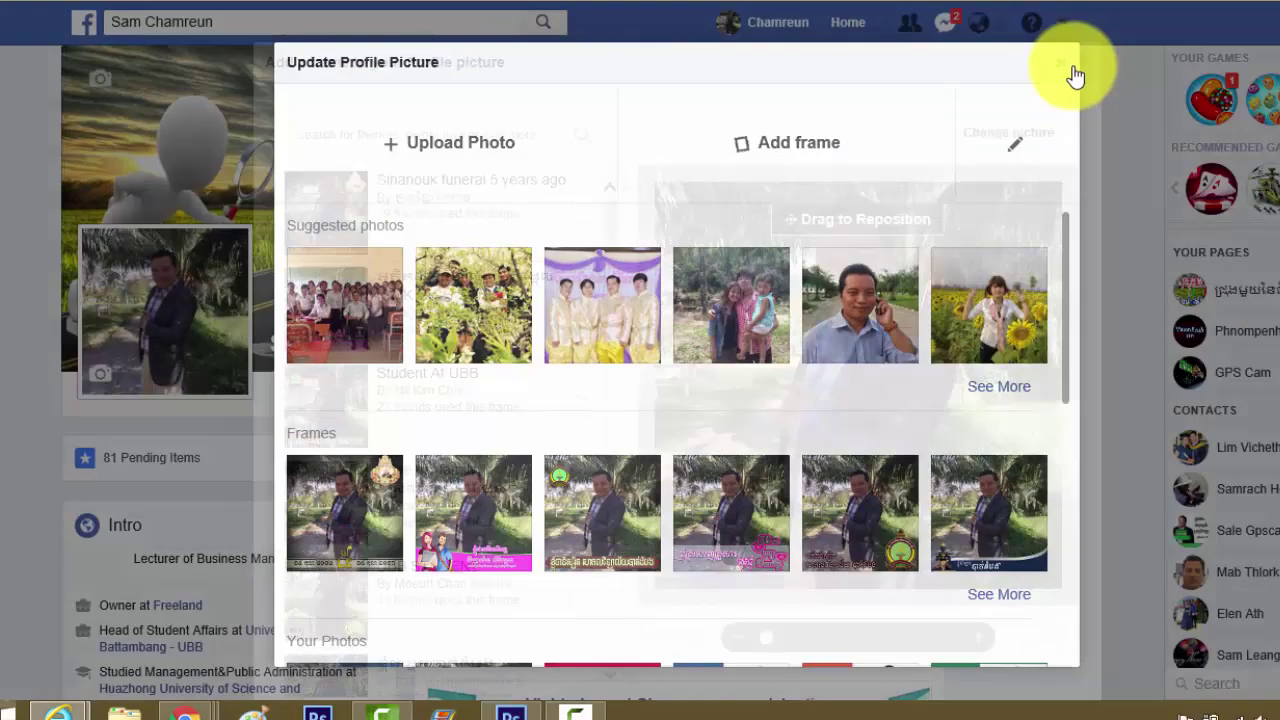
click(1064, 74)
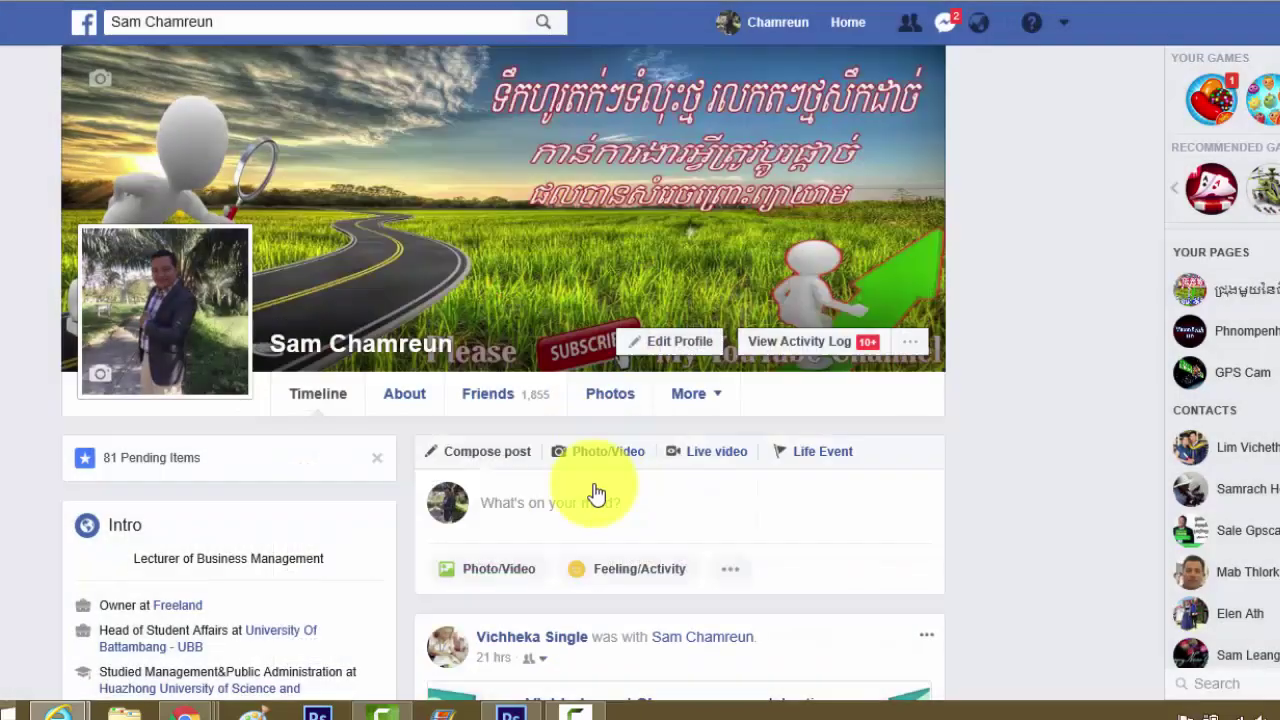
Switch to Photoshop with the frame artwork and open the settings for a new document.
click(511, 712)
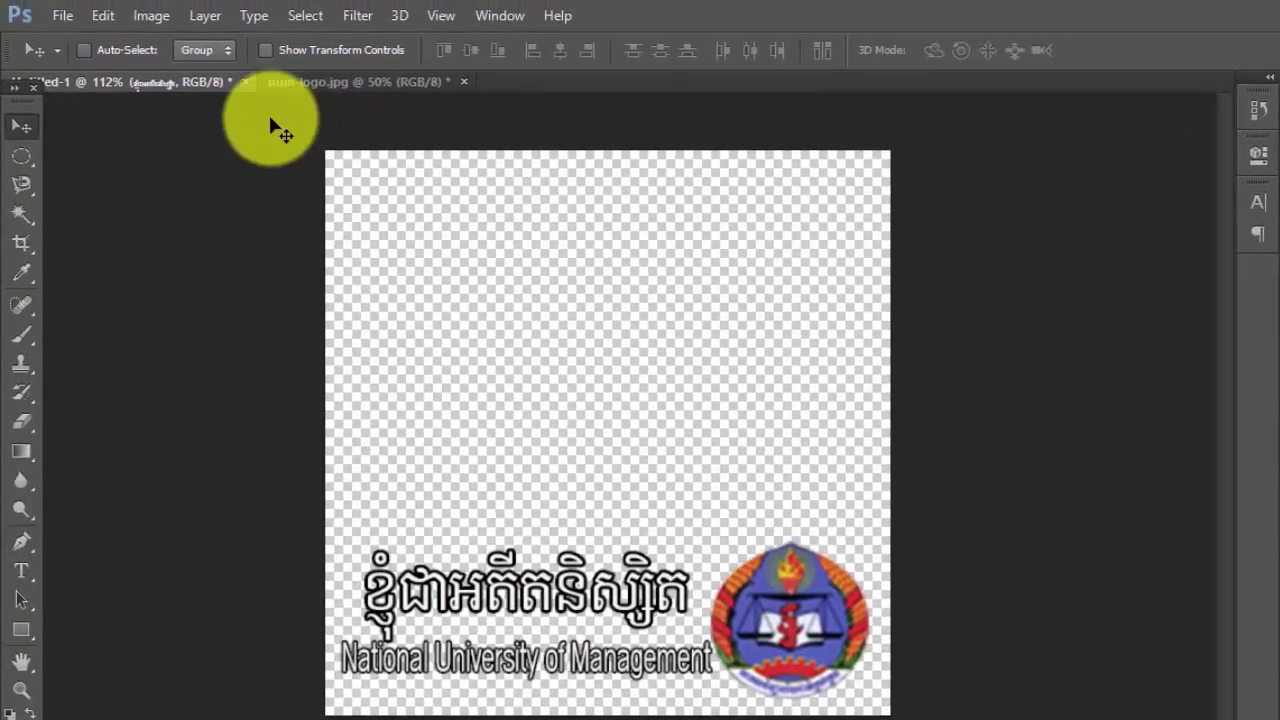
click(154, 22)
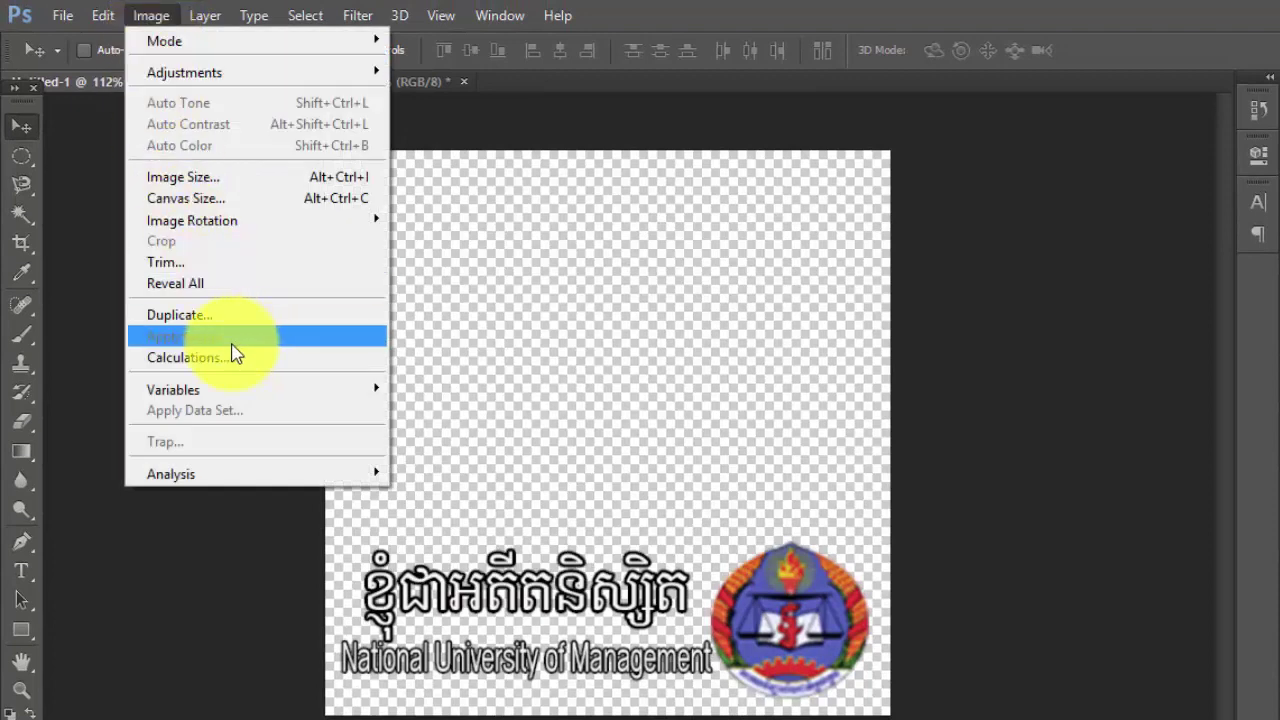
click(62, 28)
click(62, 22)
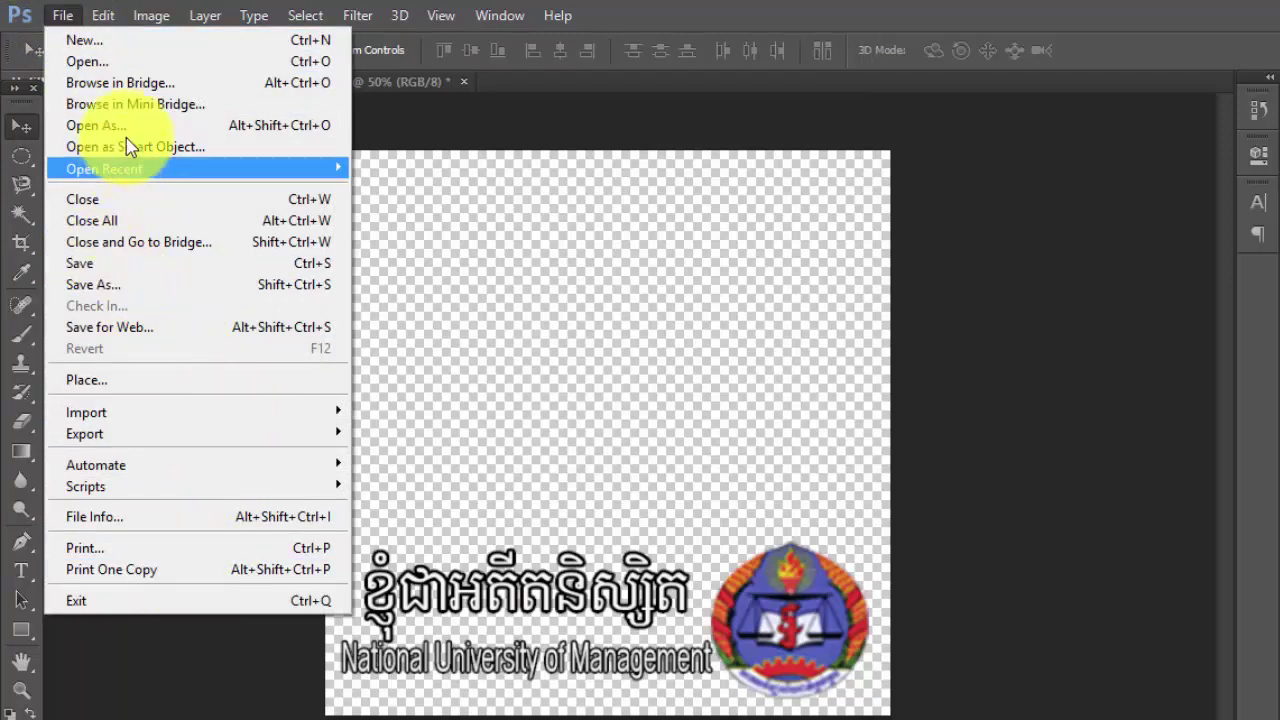
click(80, 40)
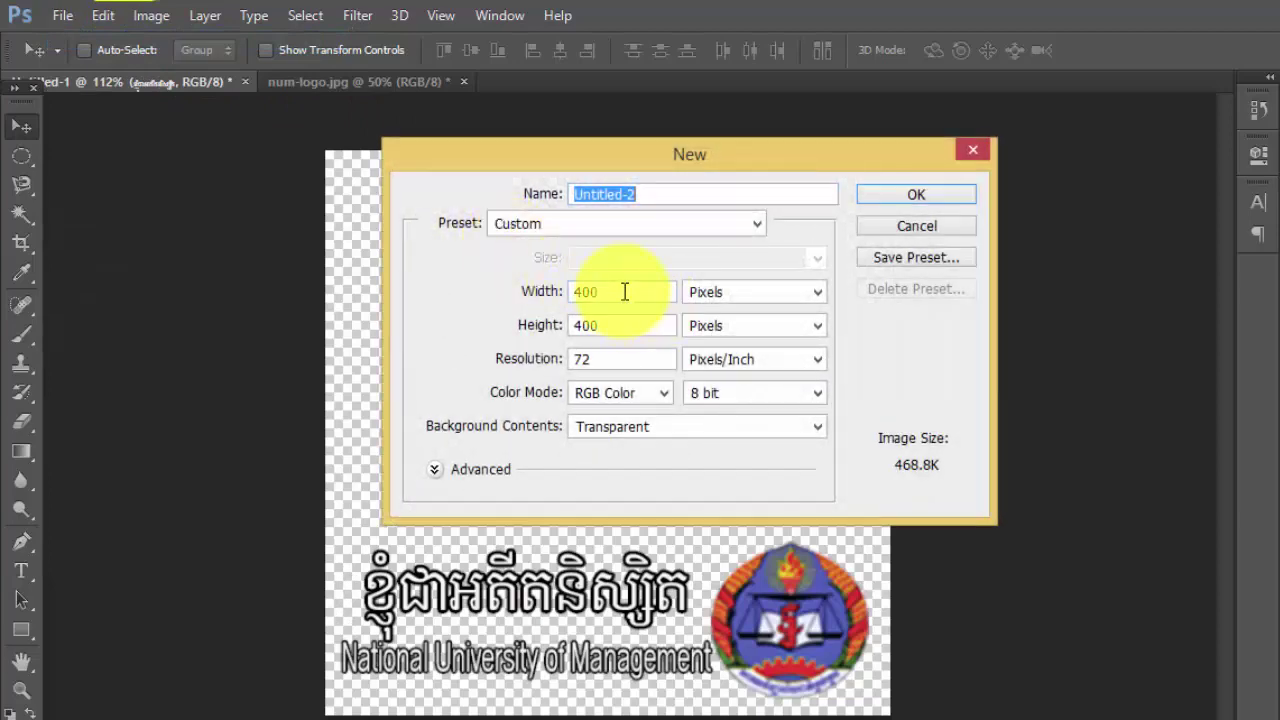
Review the width, height, resolution and background contents of the new document, and leave its settings without creating it.
click(624, 291)
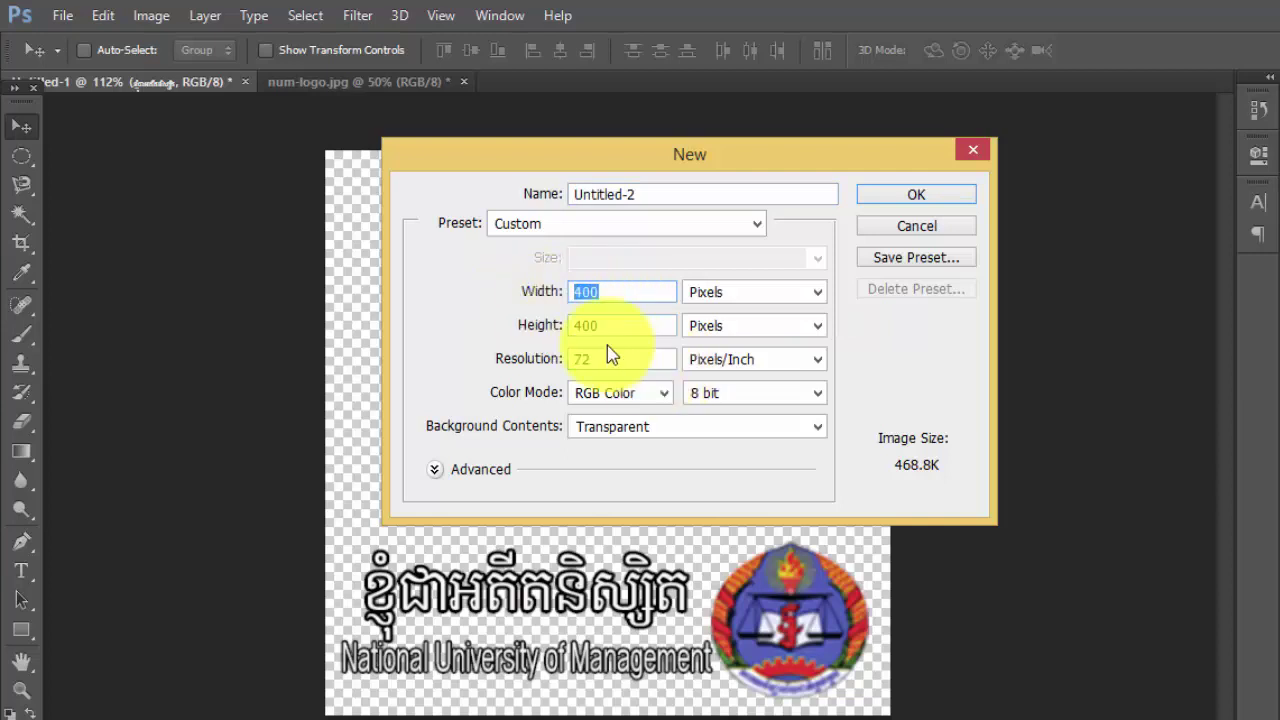
double_click(615, 325)
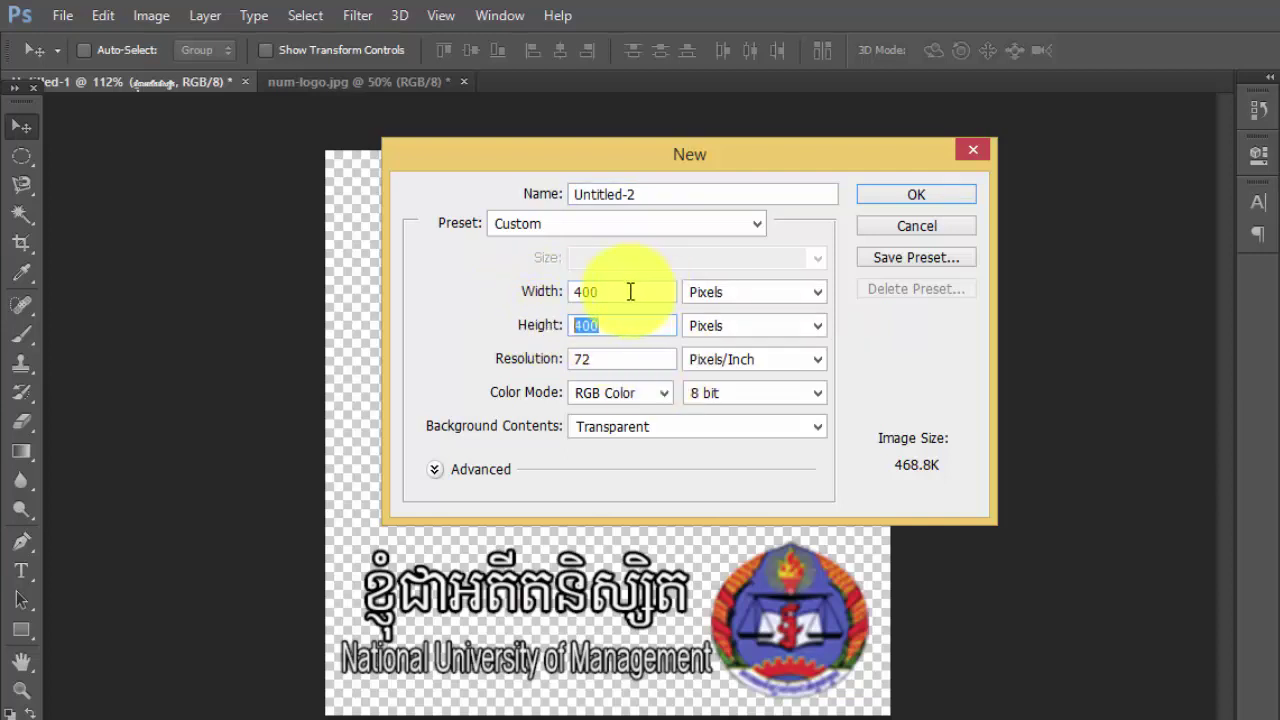
key(Tab)
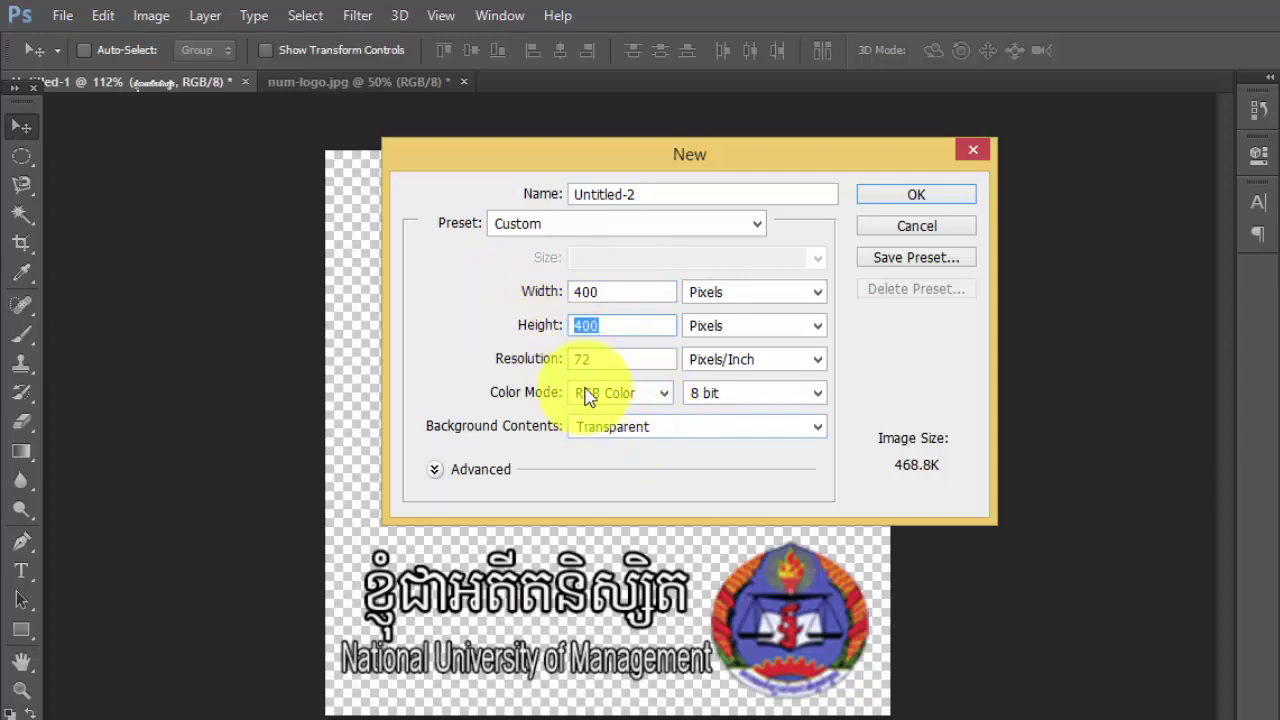
key(Tab)
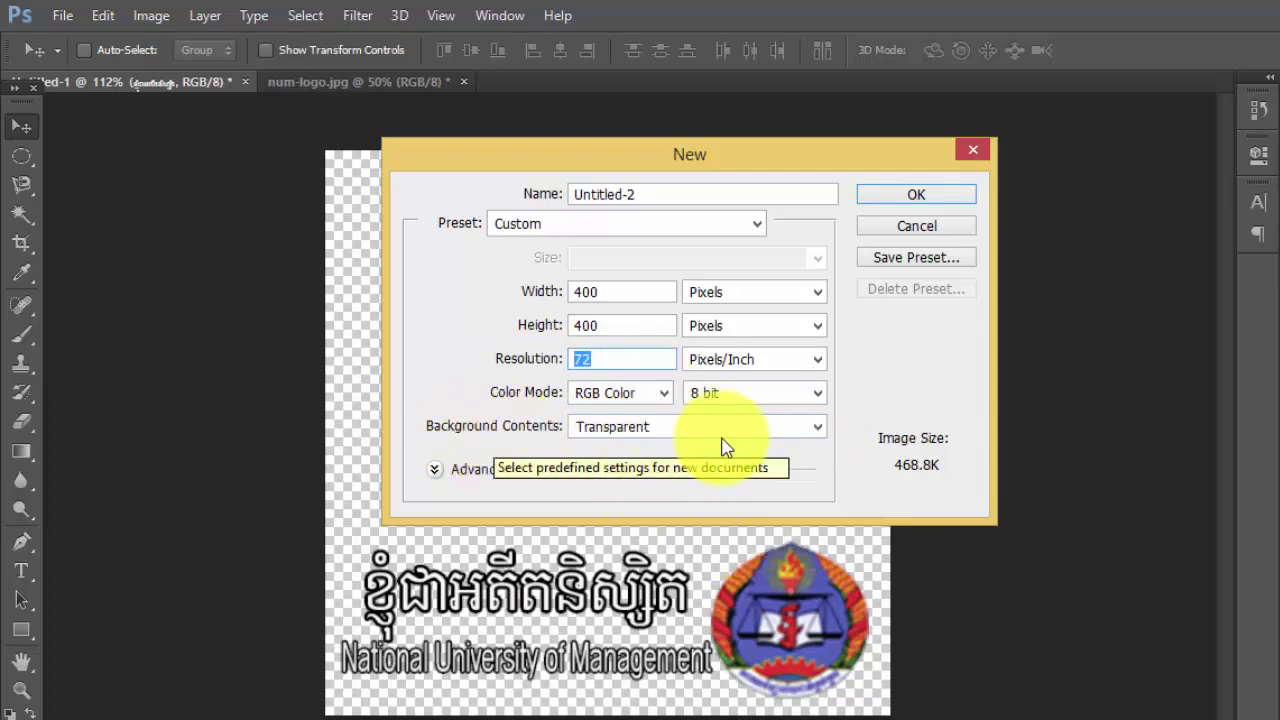
click(676, 427)
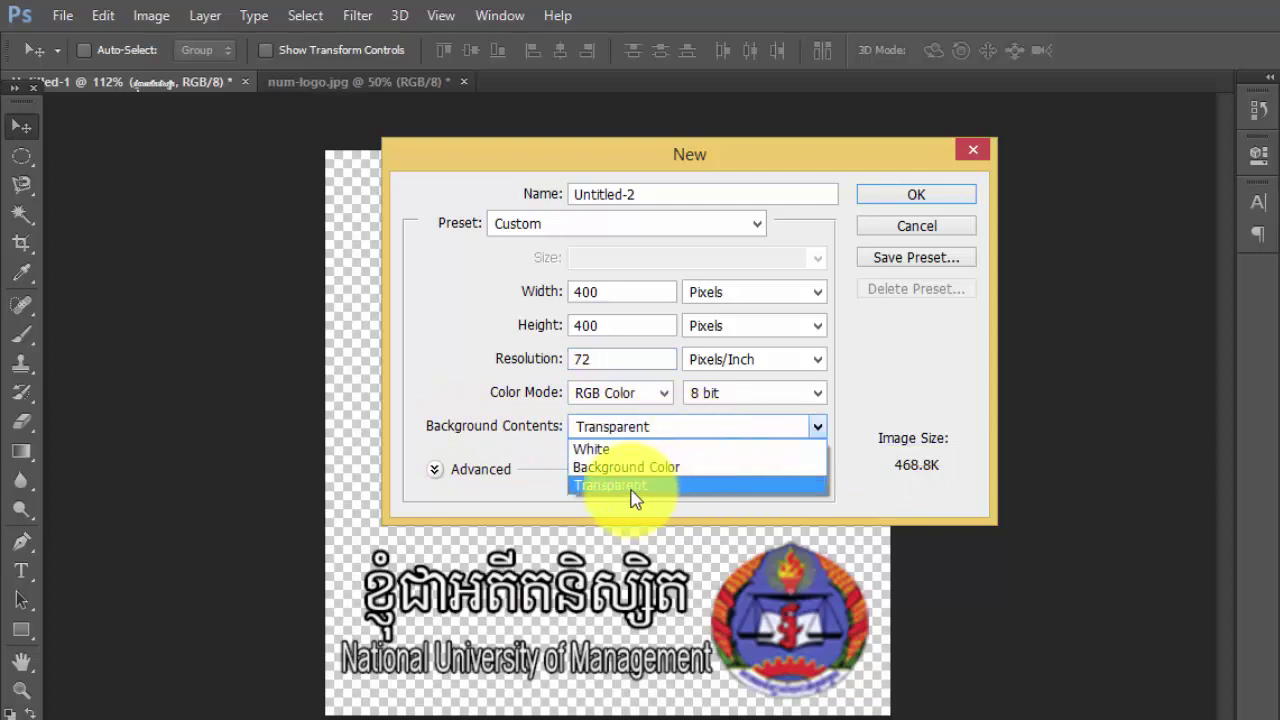
click(853, 368)
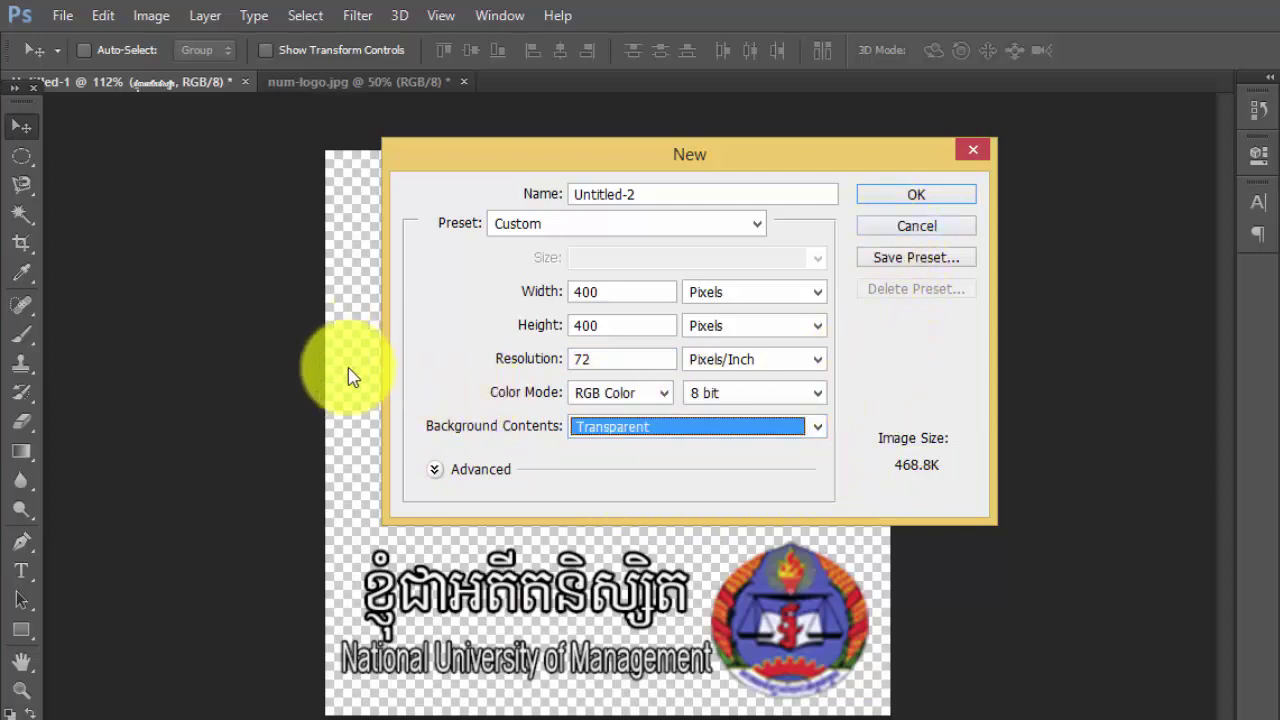
click(918, 229)
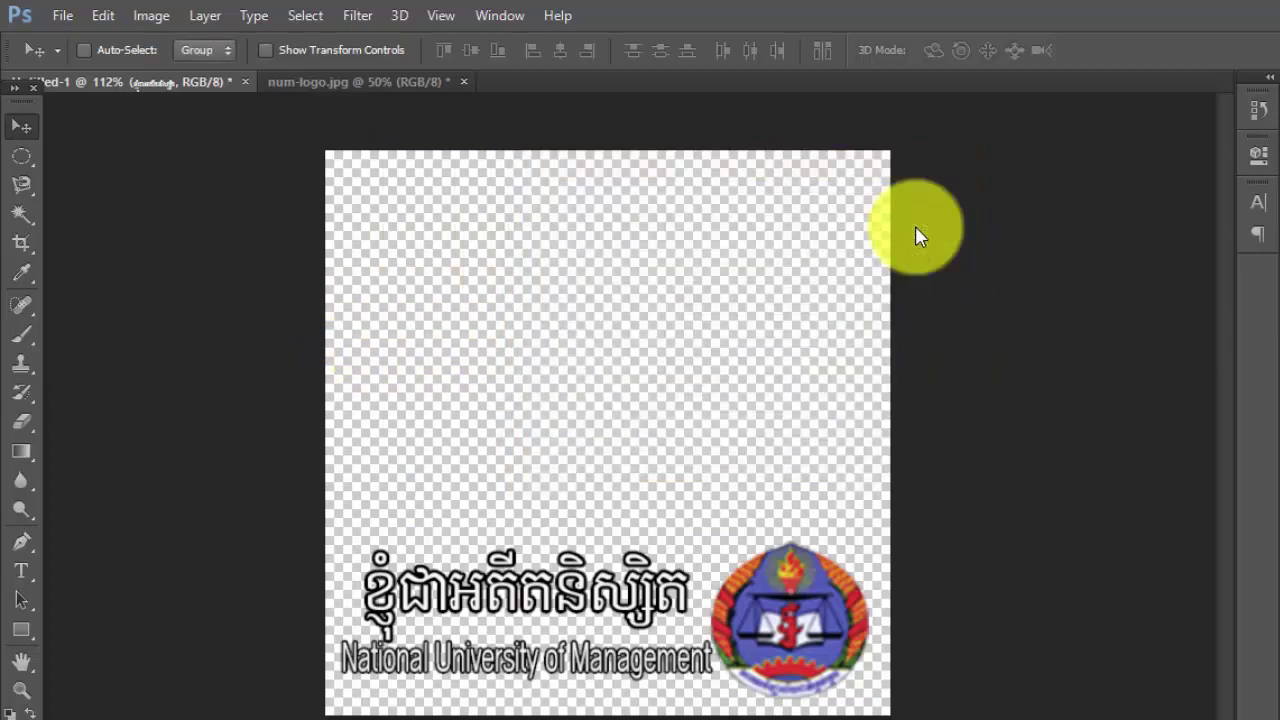
Save a copy of the frame artwork to the Desktop in PNG format, basing its name on Frame NUM, with Smallest / Slow compression and Interlaced.
click(63, 16)
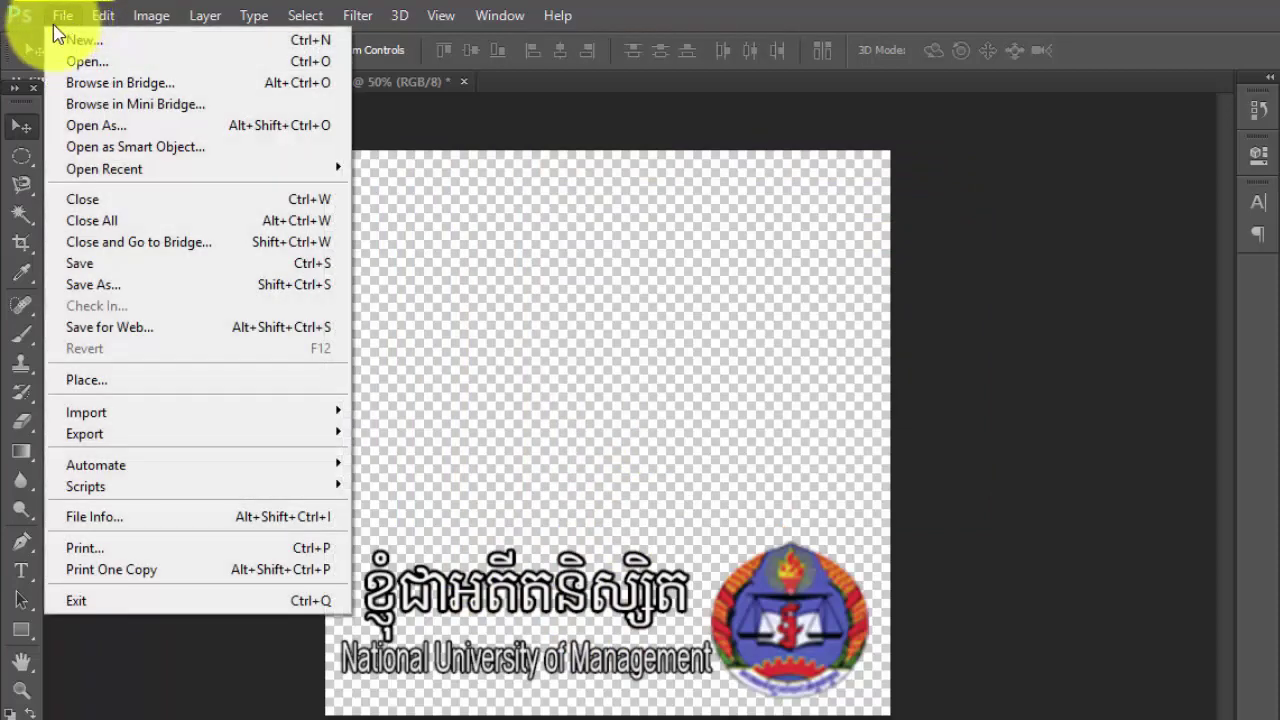
click(112, 296)
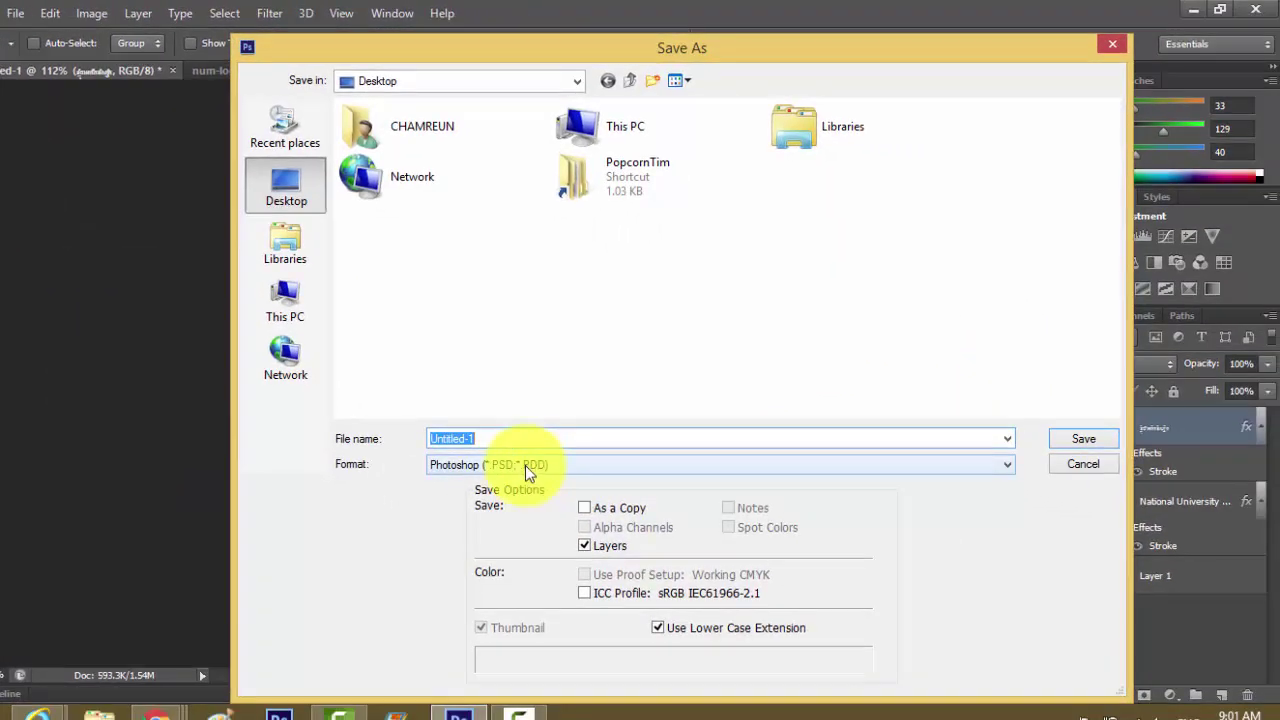
click(525, 465)
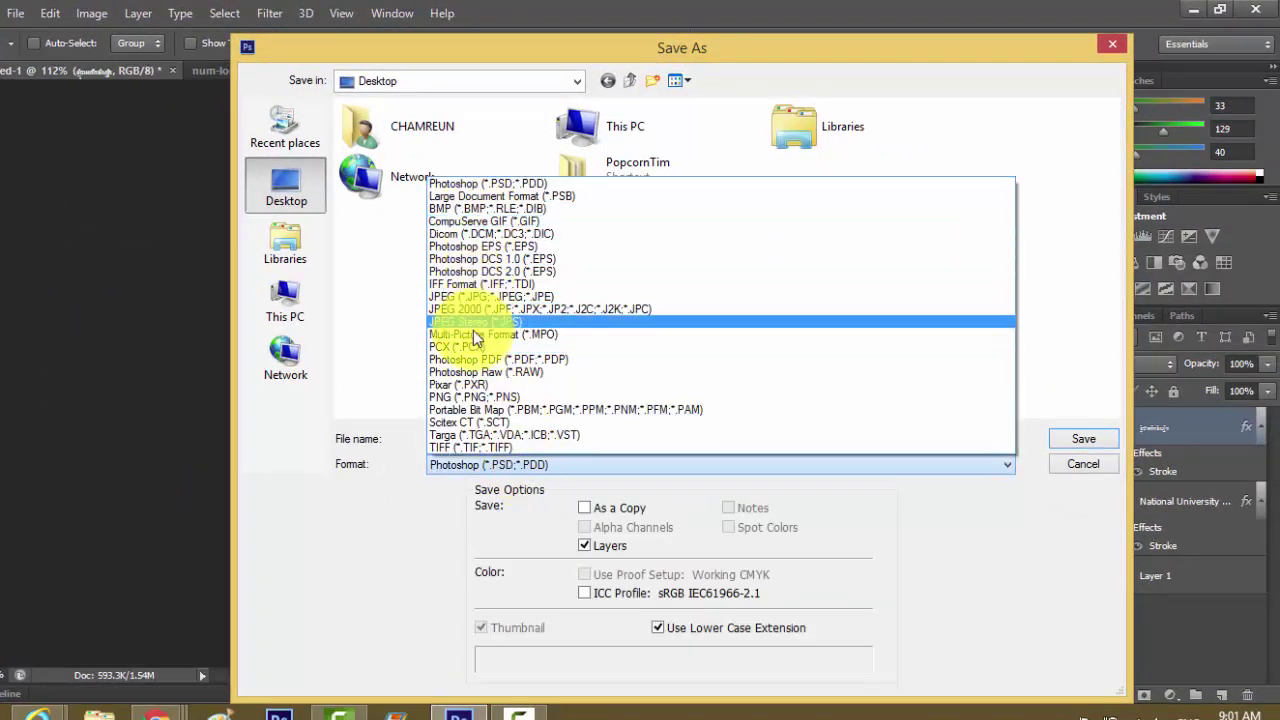
click(463, 396)
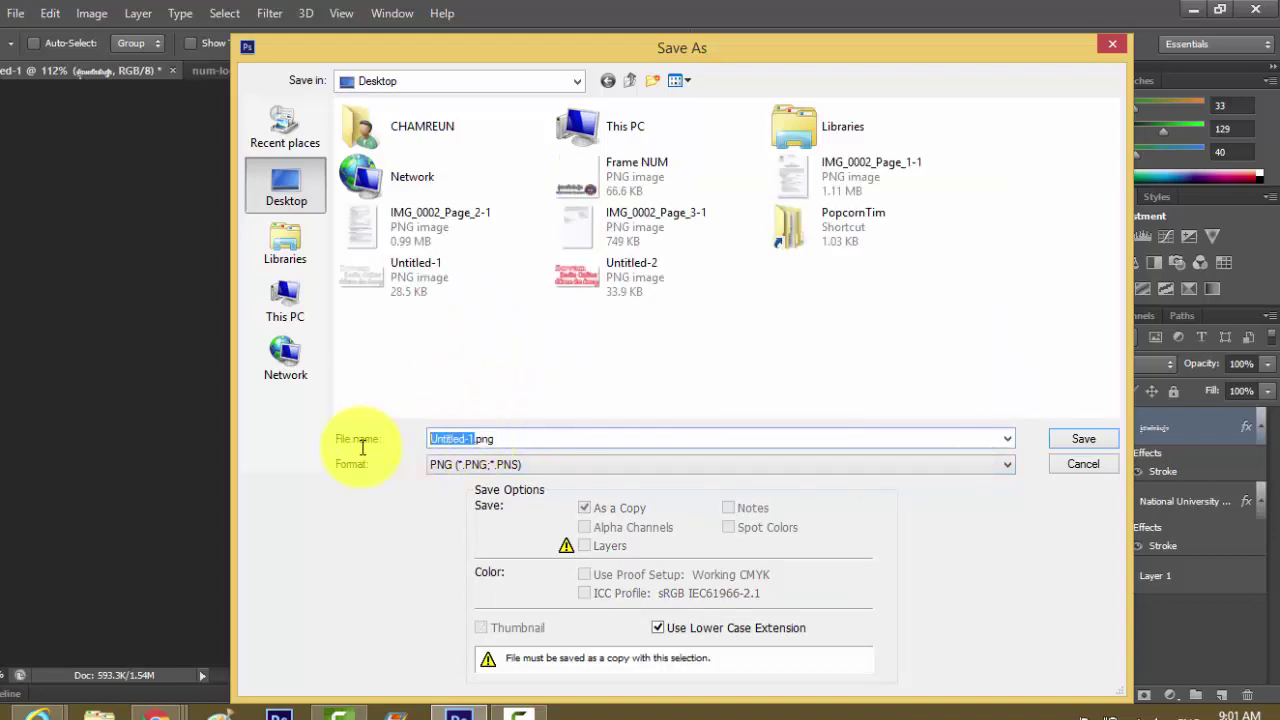
click(617, 172)
click(462, 440)
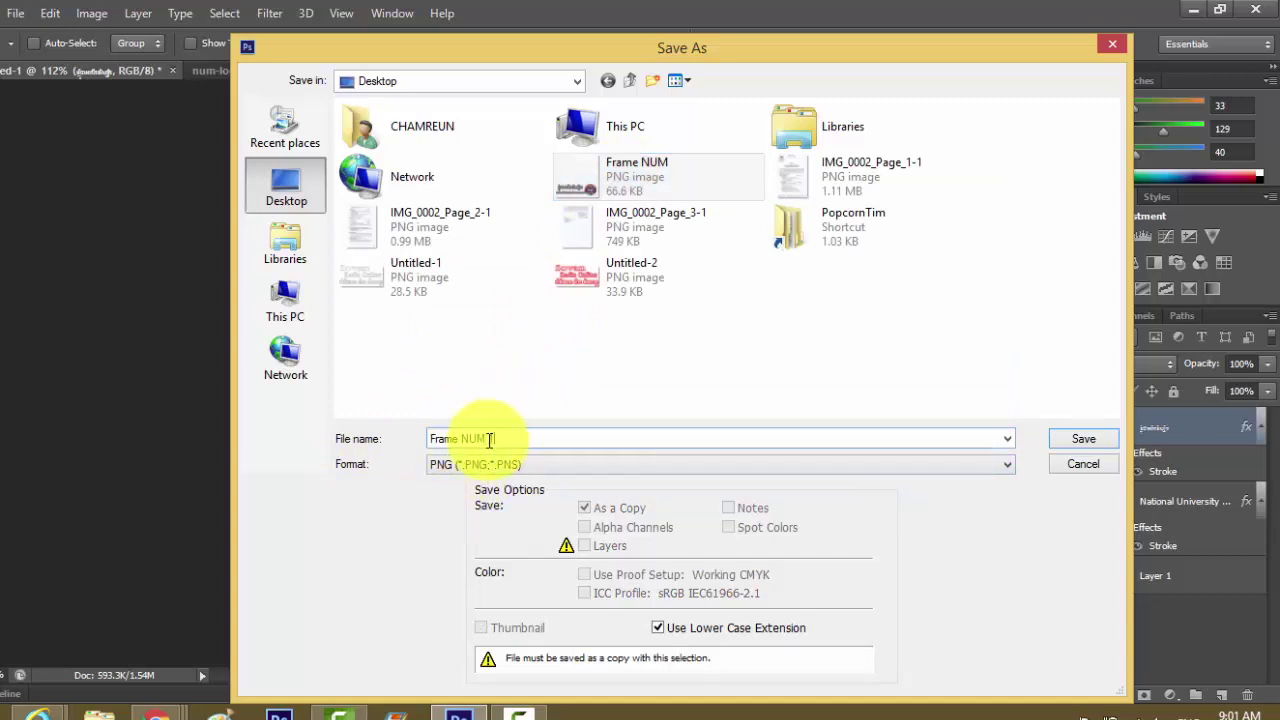
click(1085, 438)
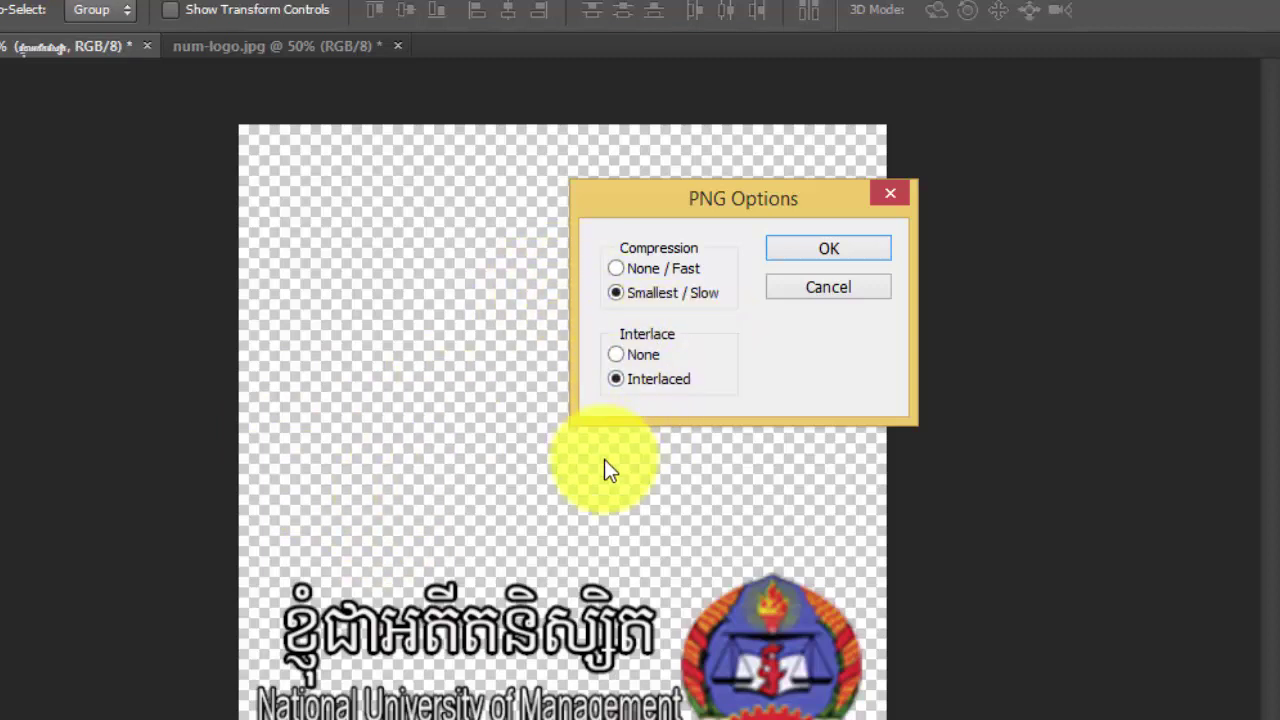
click(845, 251)
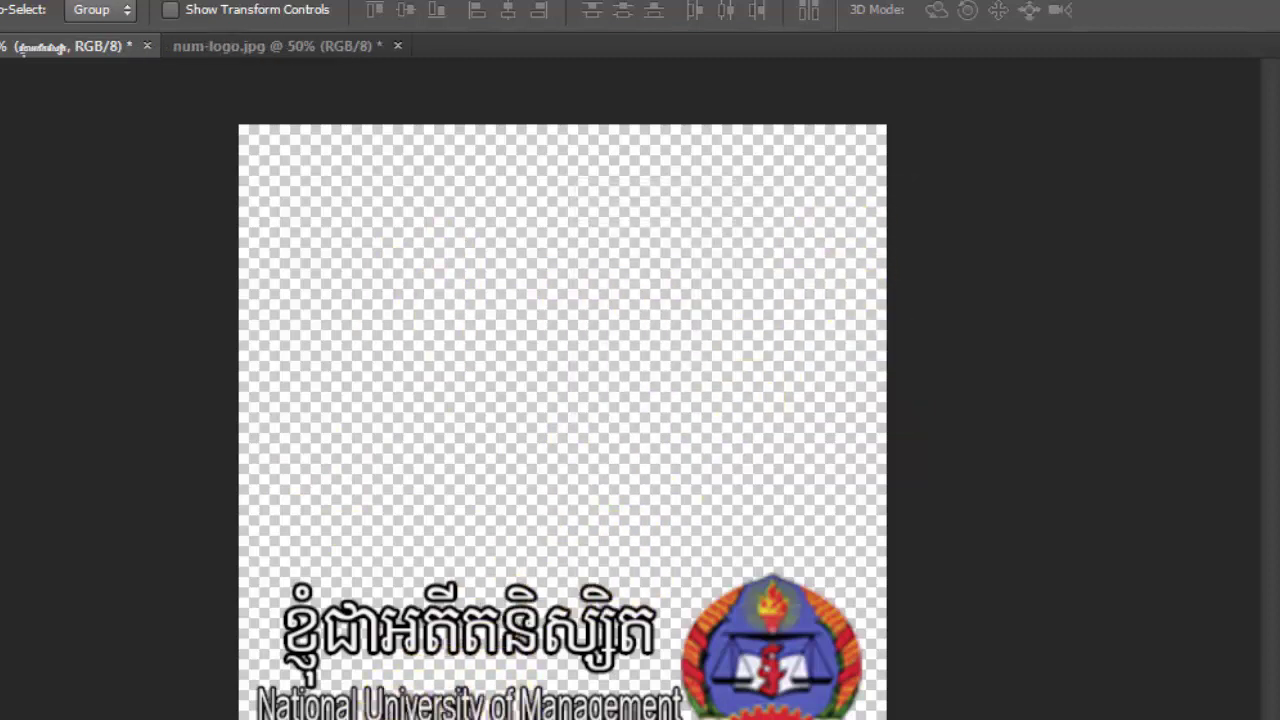
Switch to the Facebook profile in Internet Explorer and go to the home news feed.
mouse_move(400, 715)
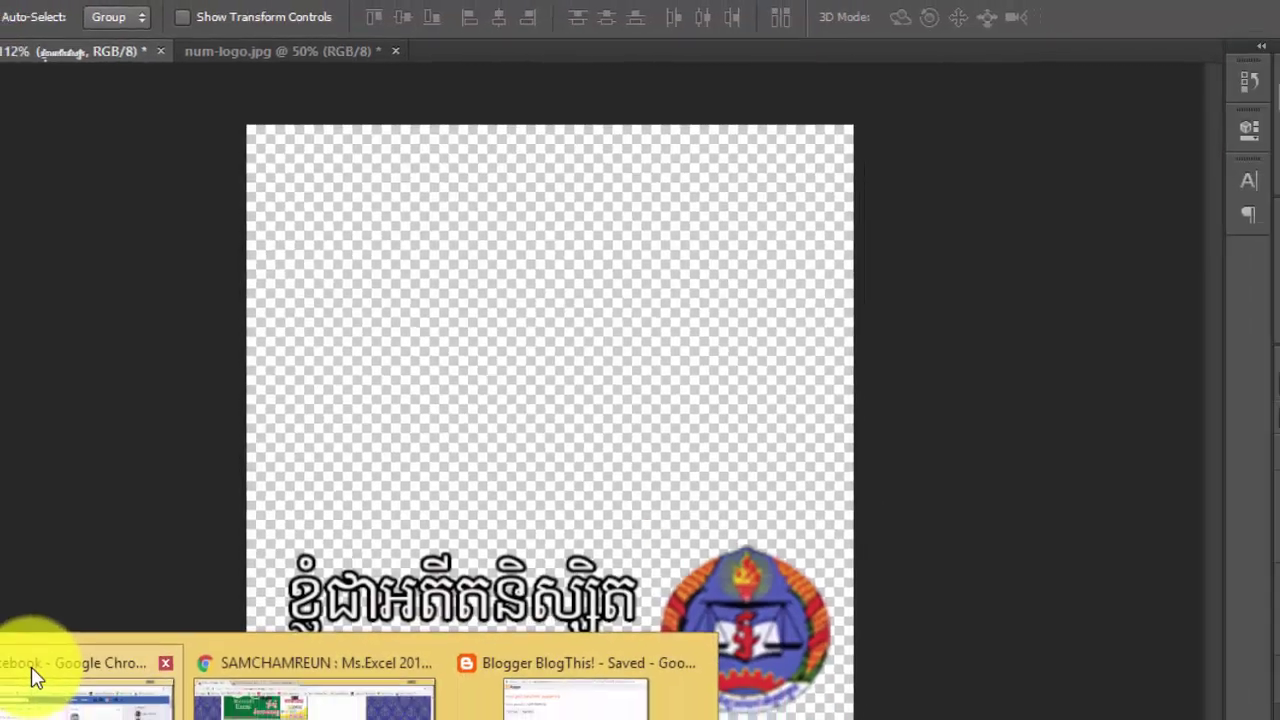
click(50, 698)
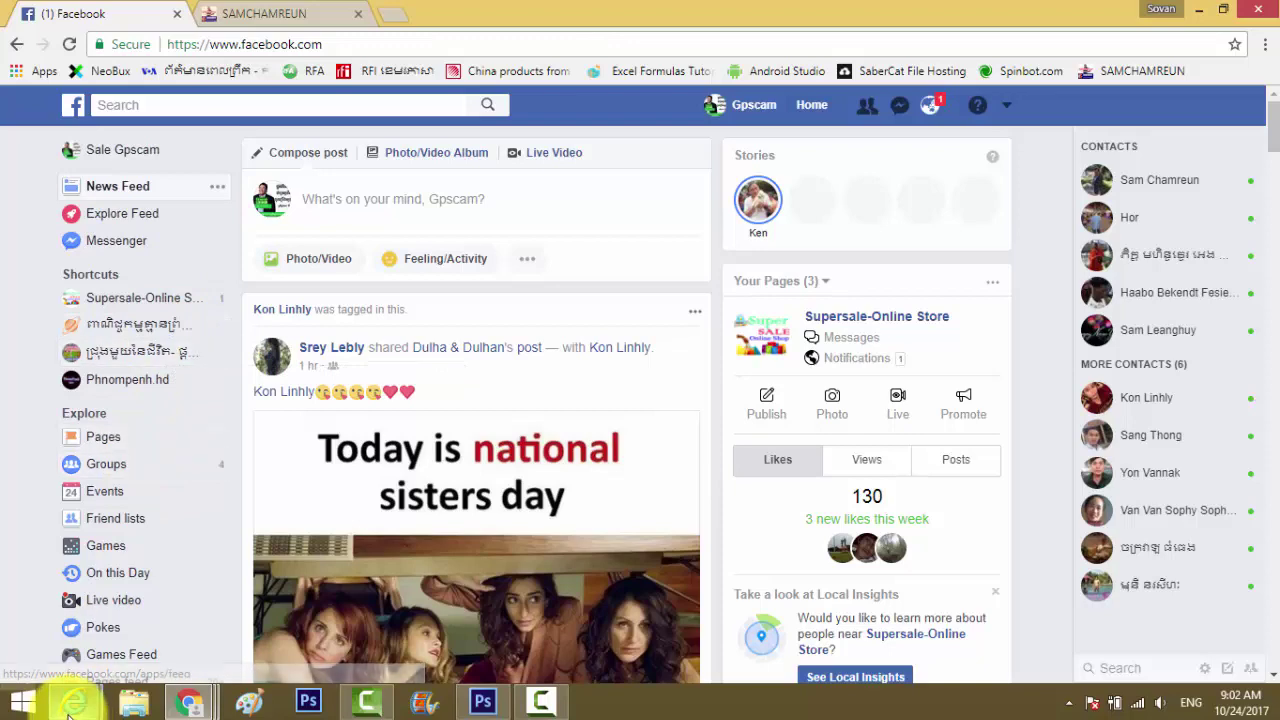
mouse_move(70, 697)
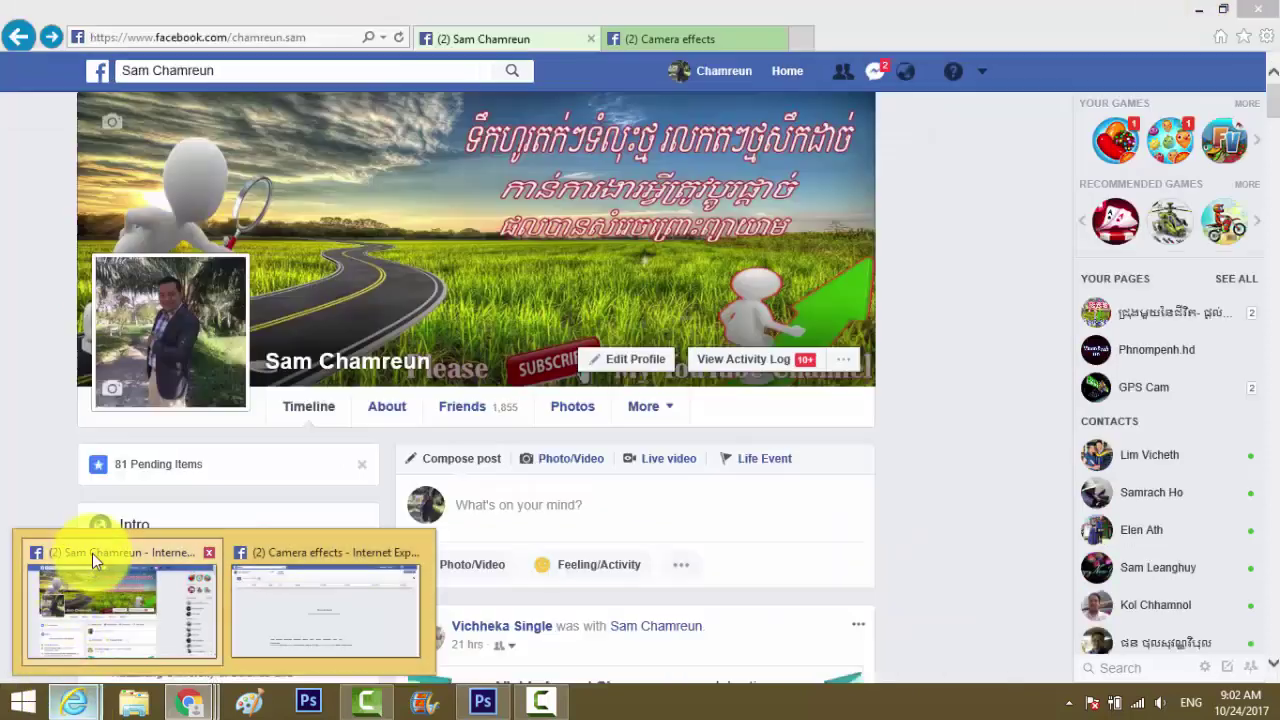
click(92, 553)
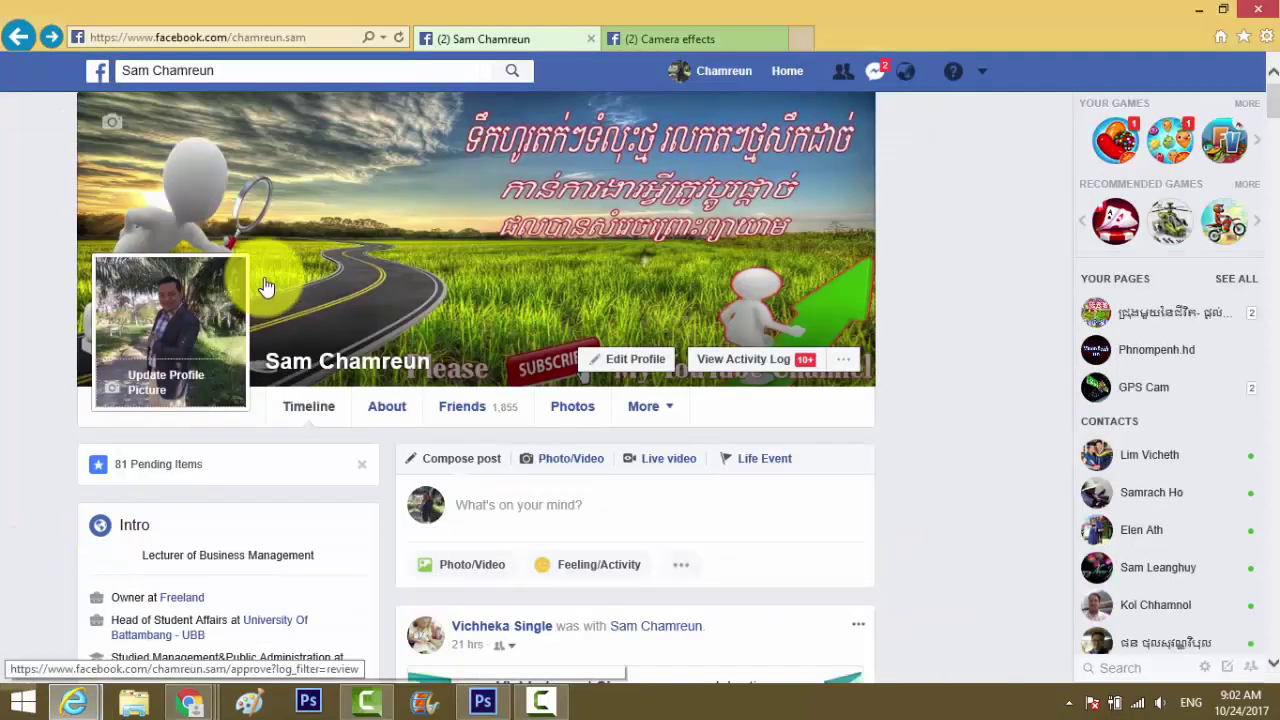
scroll(255, 378, down, 5)
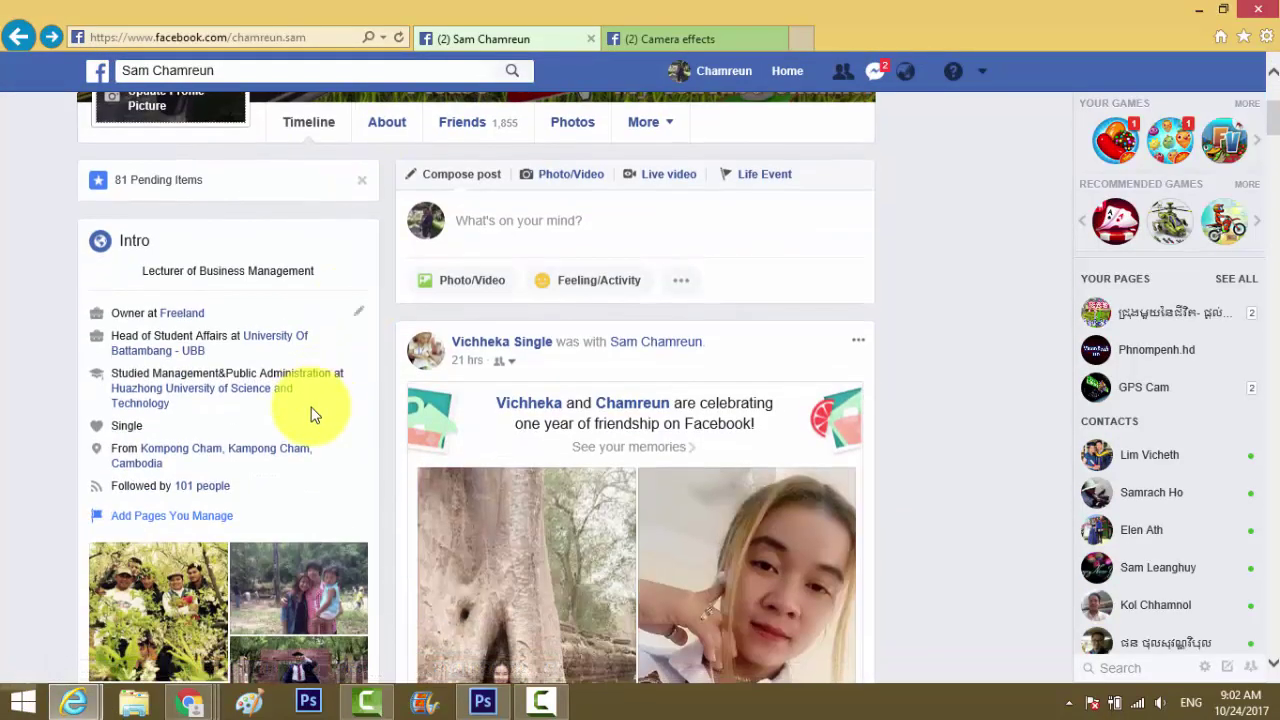
scroll(311, 415, up, 5)
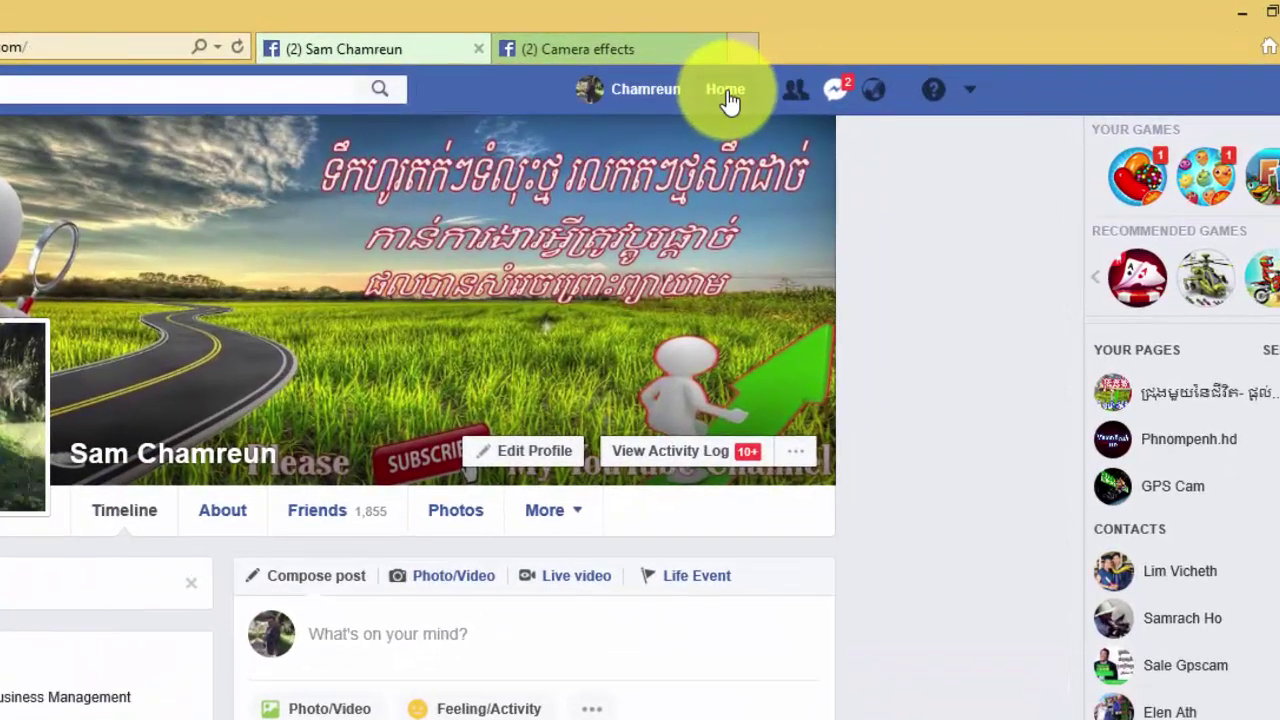
click(727, 92)
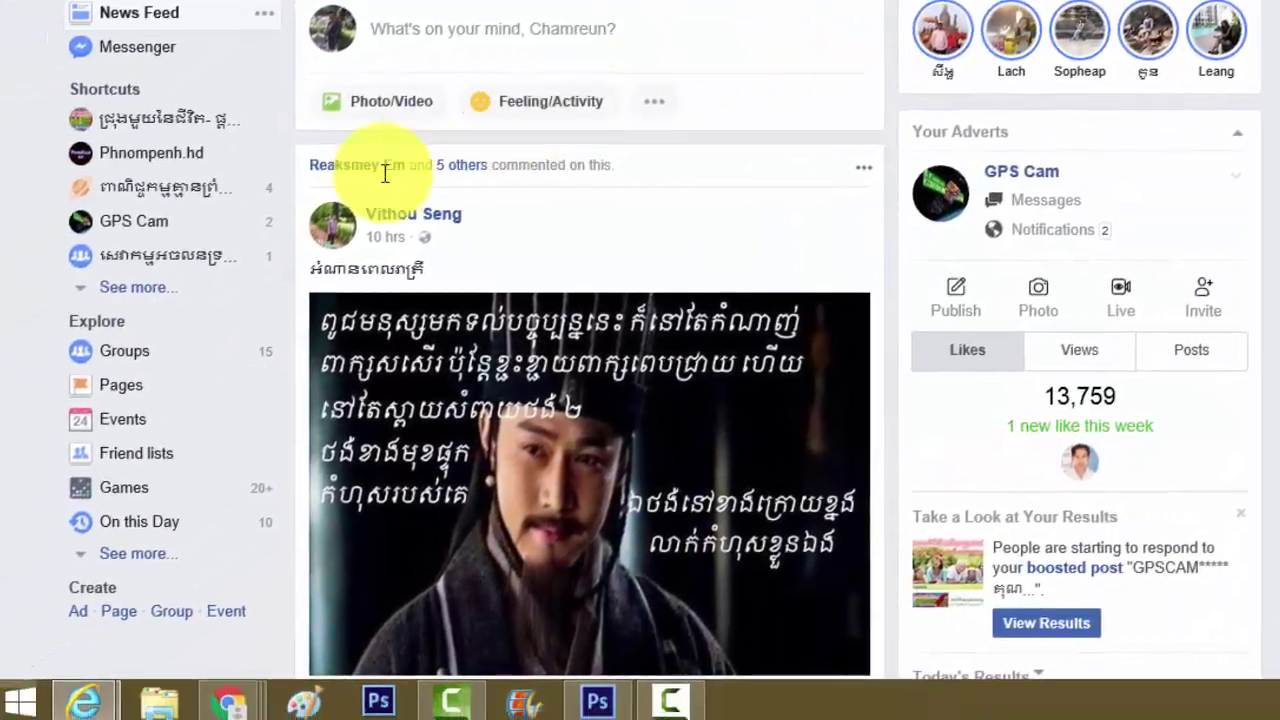
Expand the Explore list beside the news feed and open Create a frame.
scroll(185, 330, down, 3)
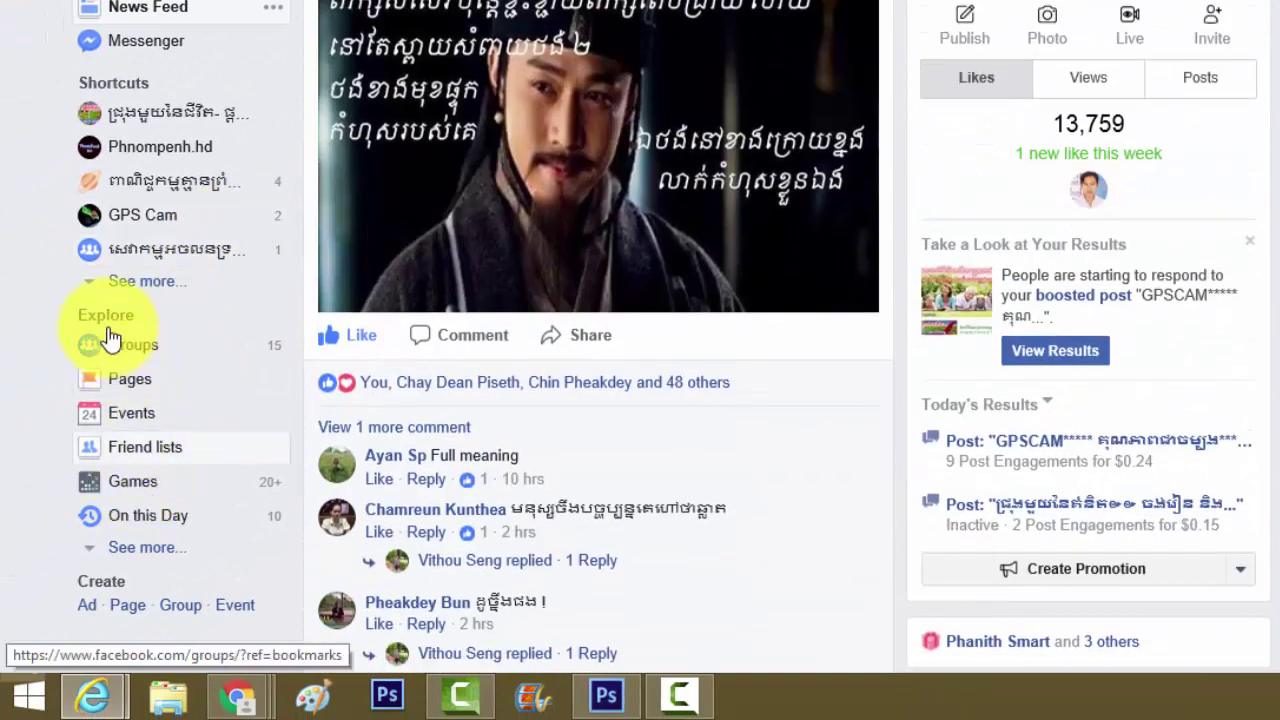
click(130, 549)
scroll(132, 561, up, 3)
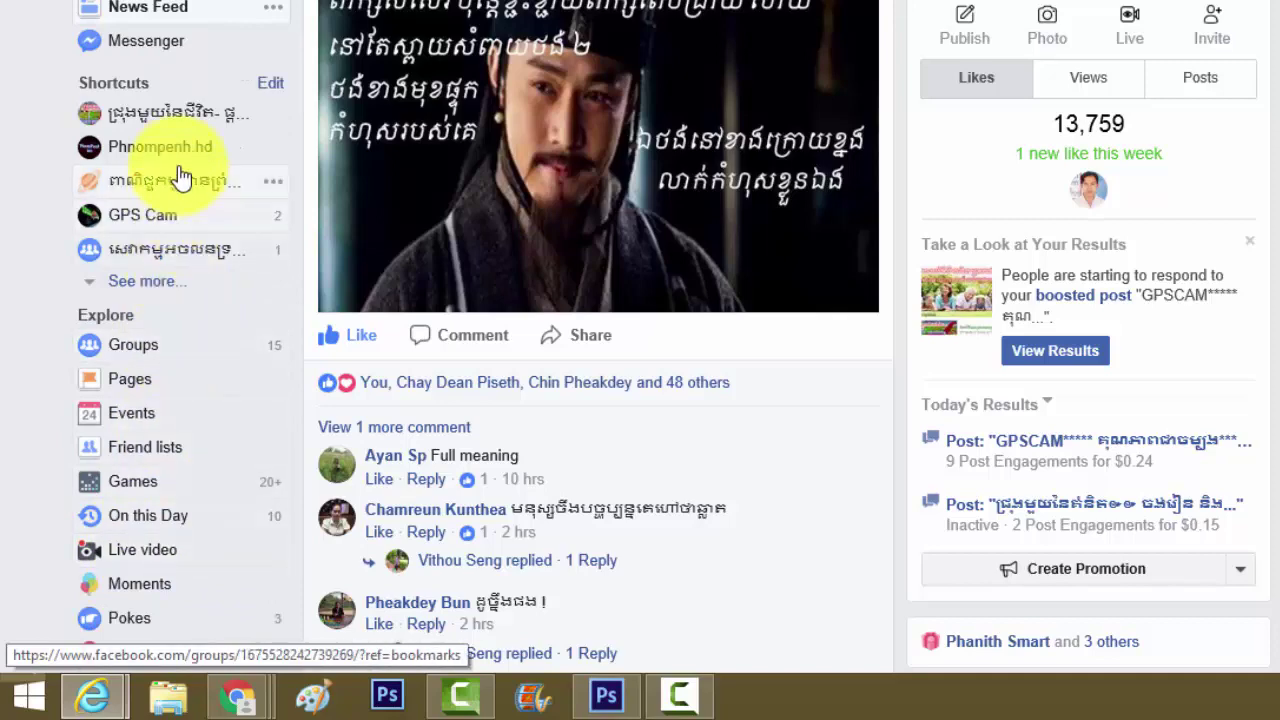
scroll(157, 381, down, 3)
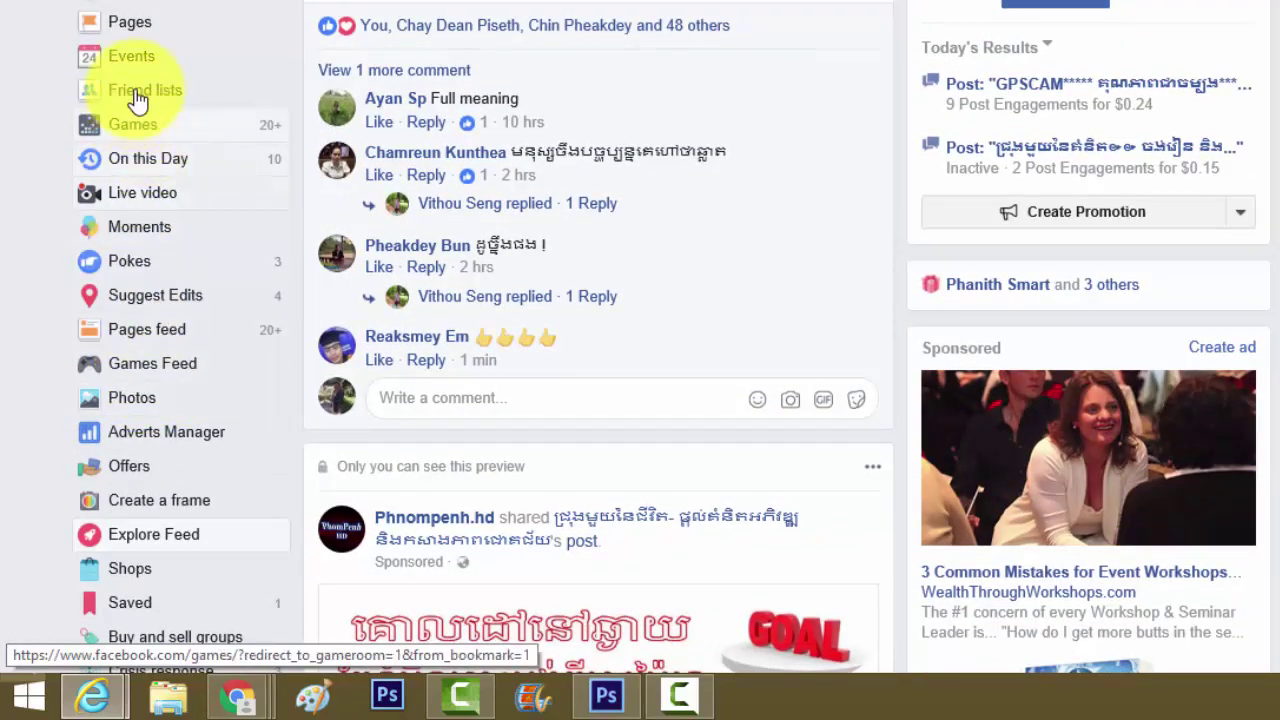
drag(135, 512, 146, 512)
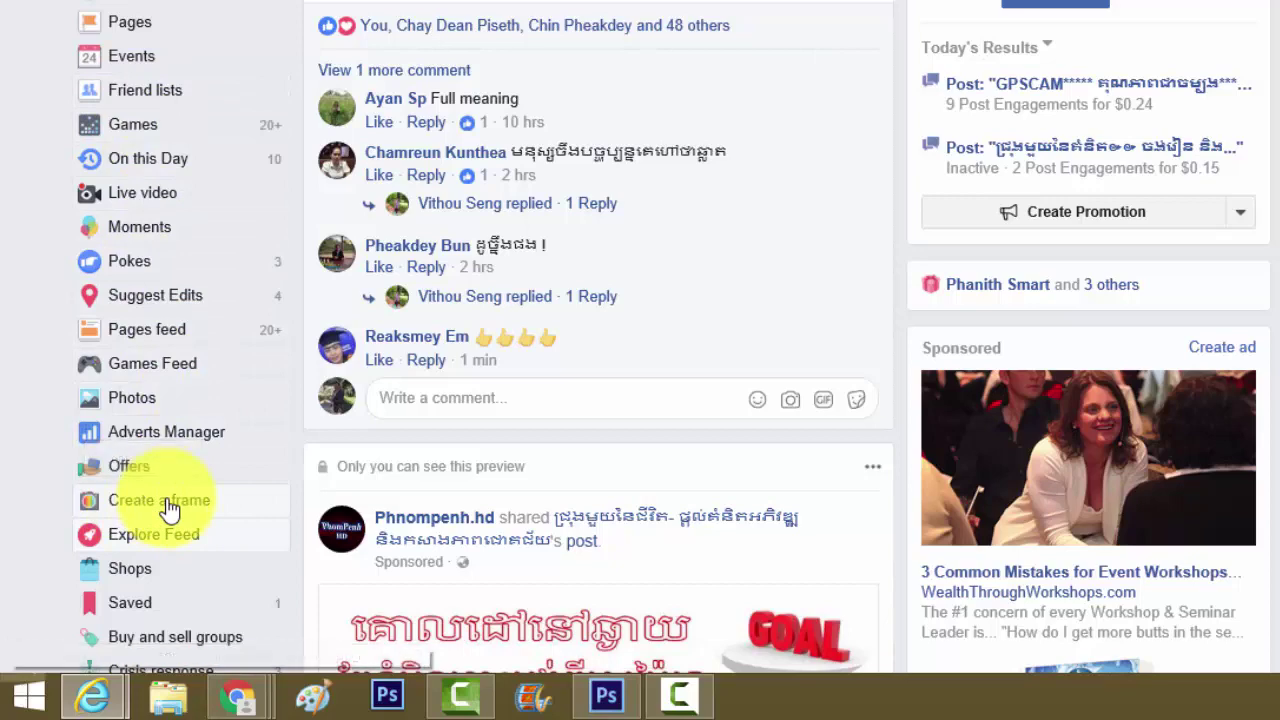
click(170, 510)
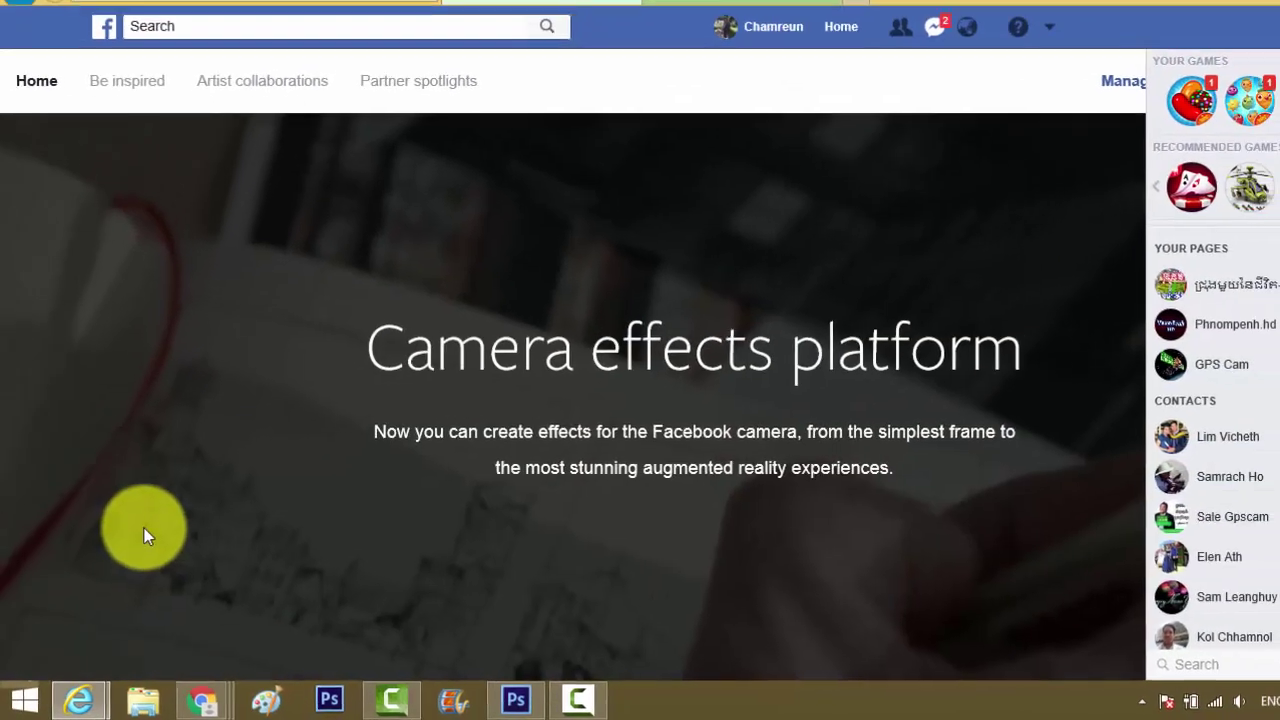
Look through the Camera effects platform page and start a new frame from the Frame Studio section, continuing past the introduction.
scroll(417, 423, down, 5)
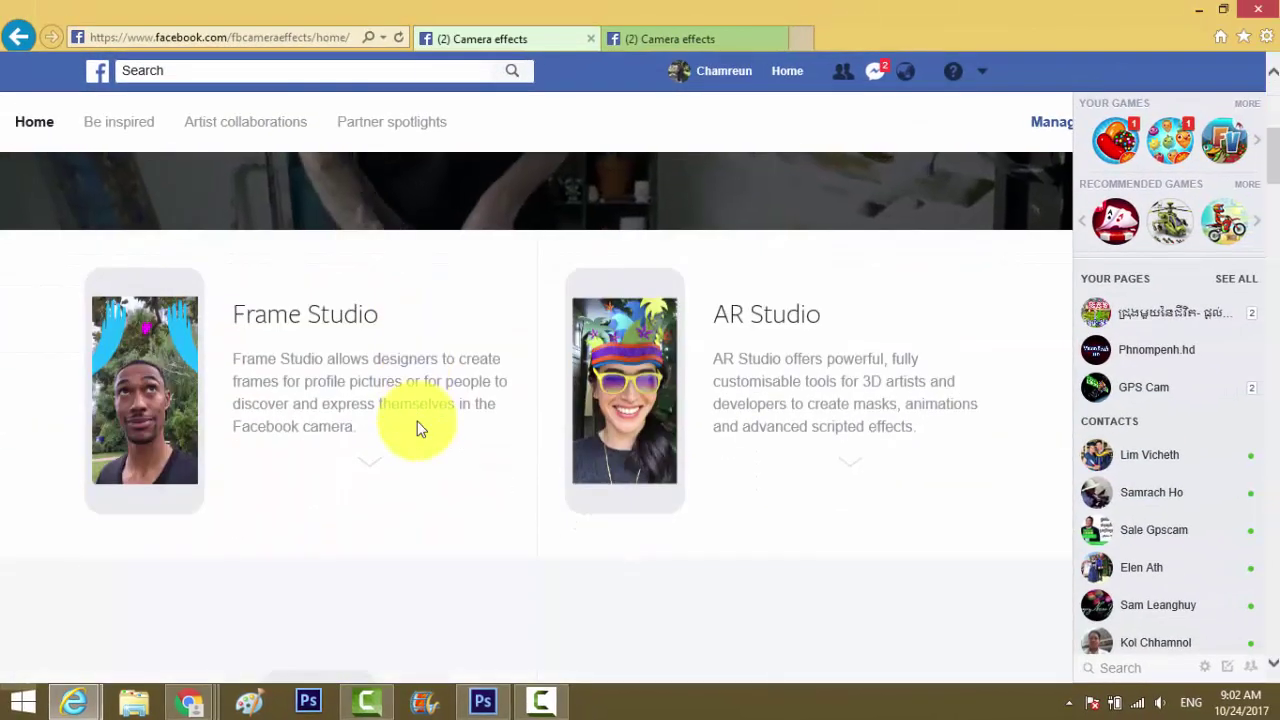
scroll(417, 428, down, 5)
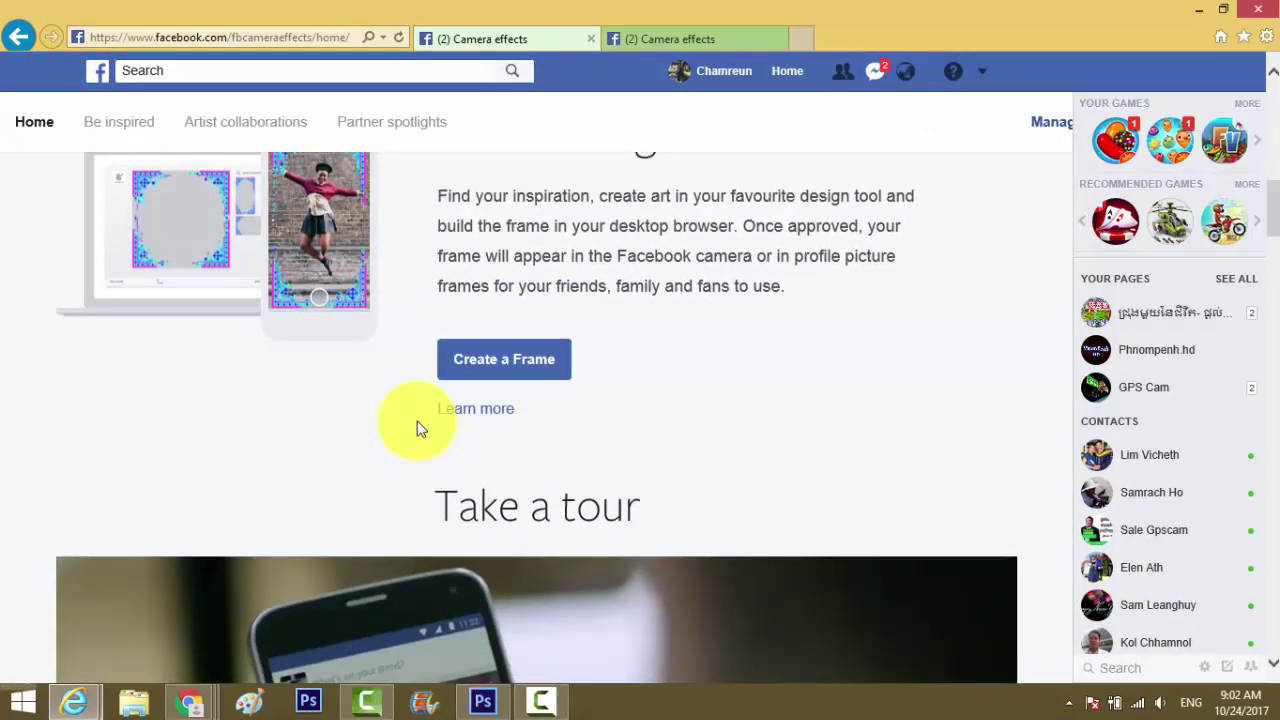
scroll(418, 428, down, 8)
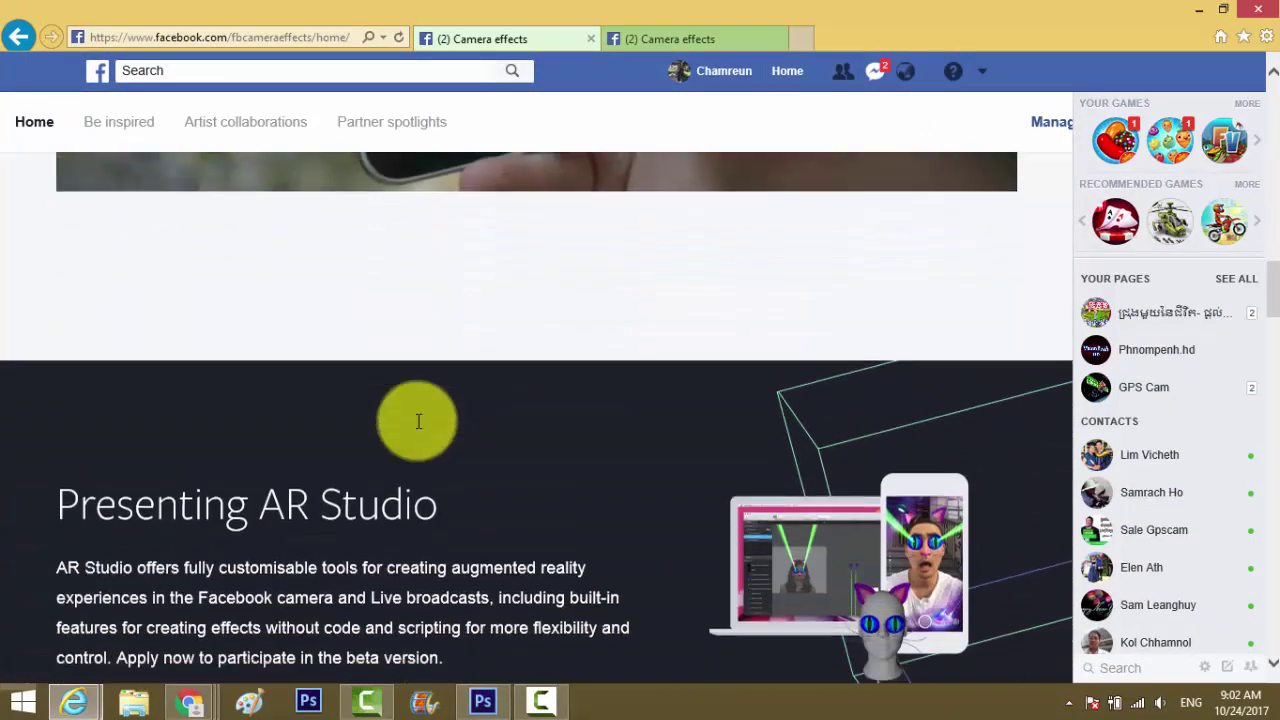
scroll(418, 421, down, 8)
scroll(418, 425, up, 5)
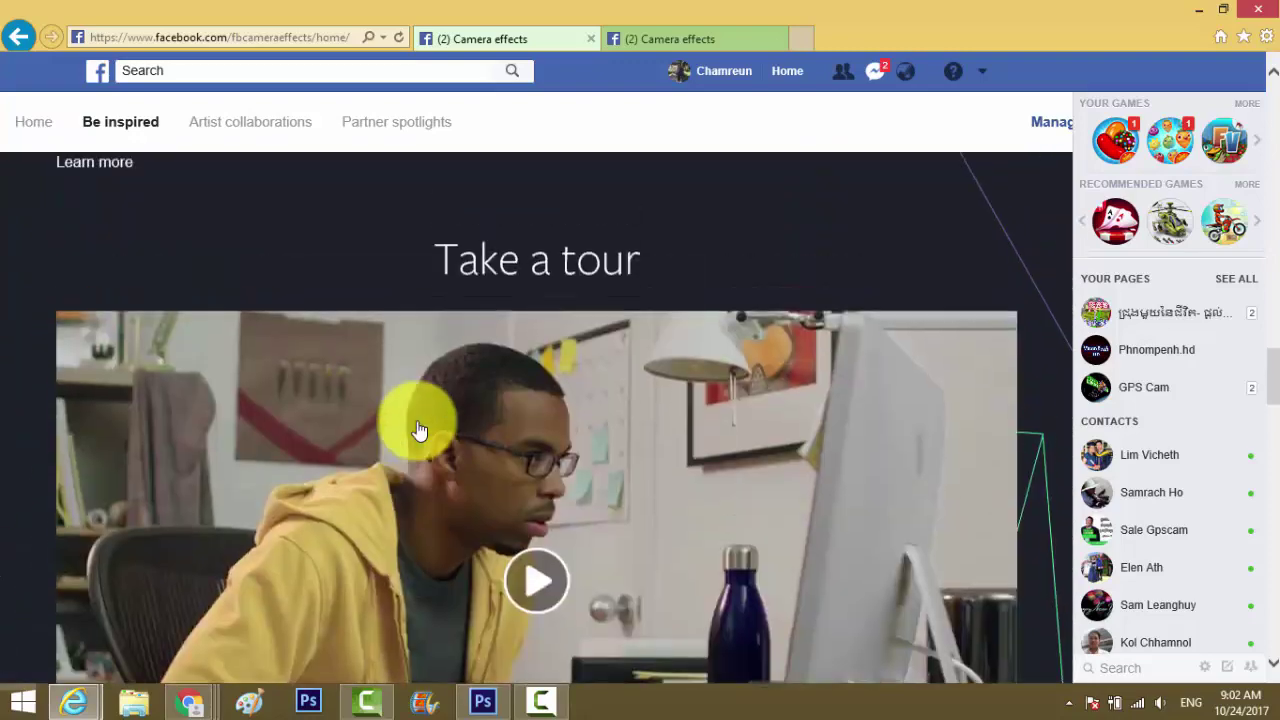
scroll(418, 430, up, 10)
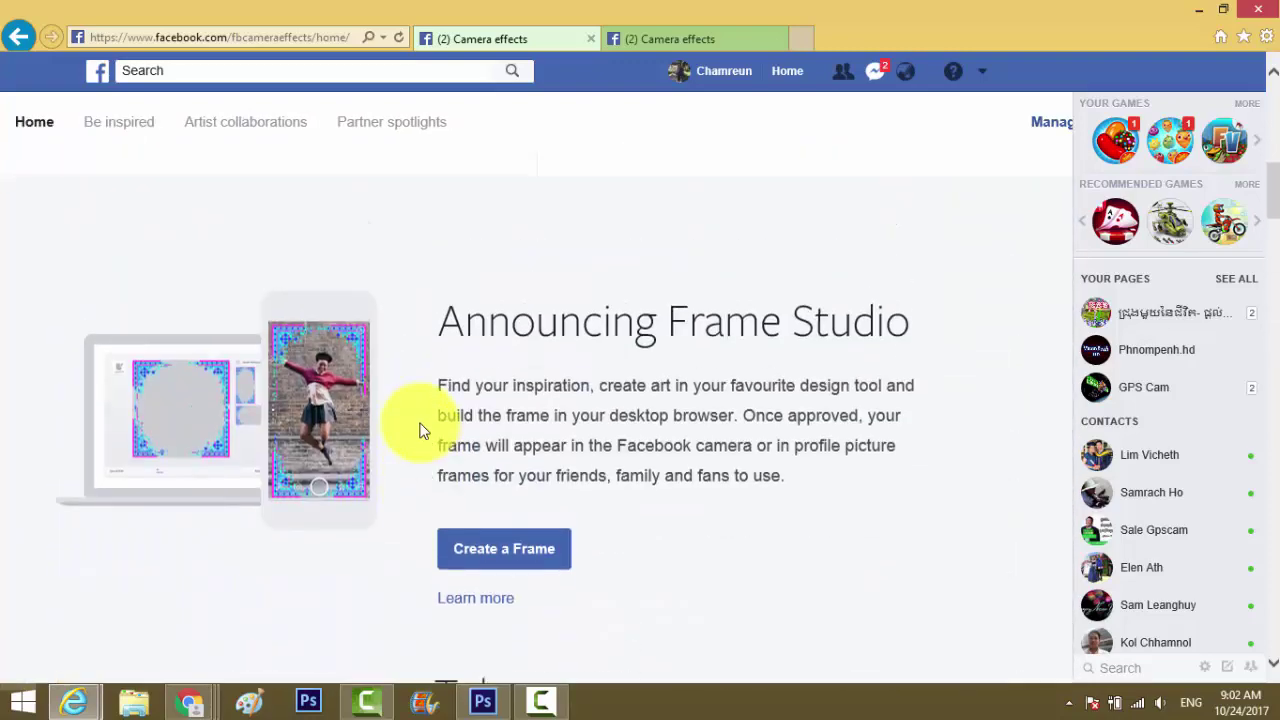
click(509, 556)
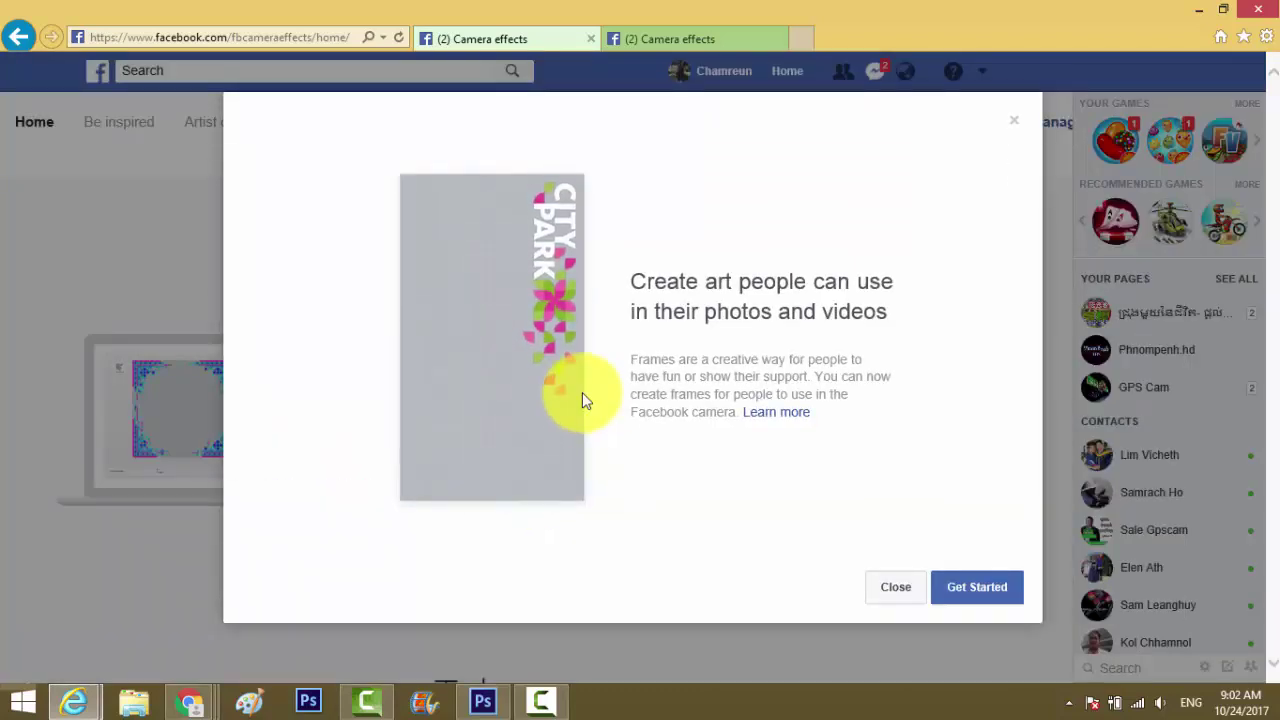
click(978, 589)
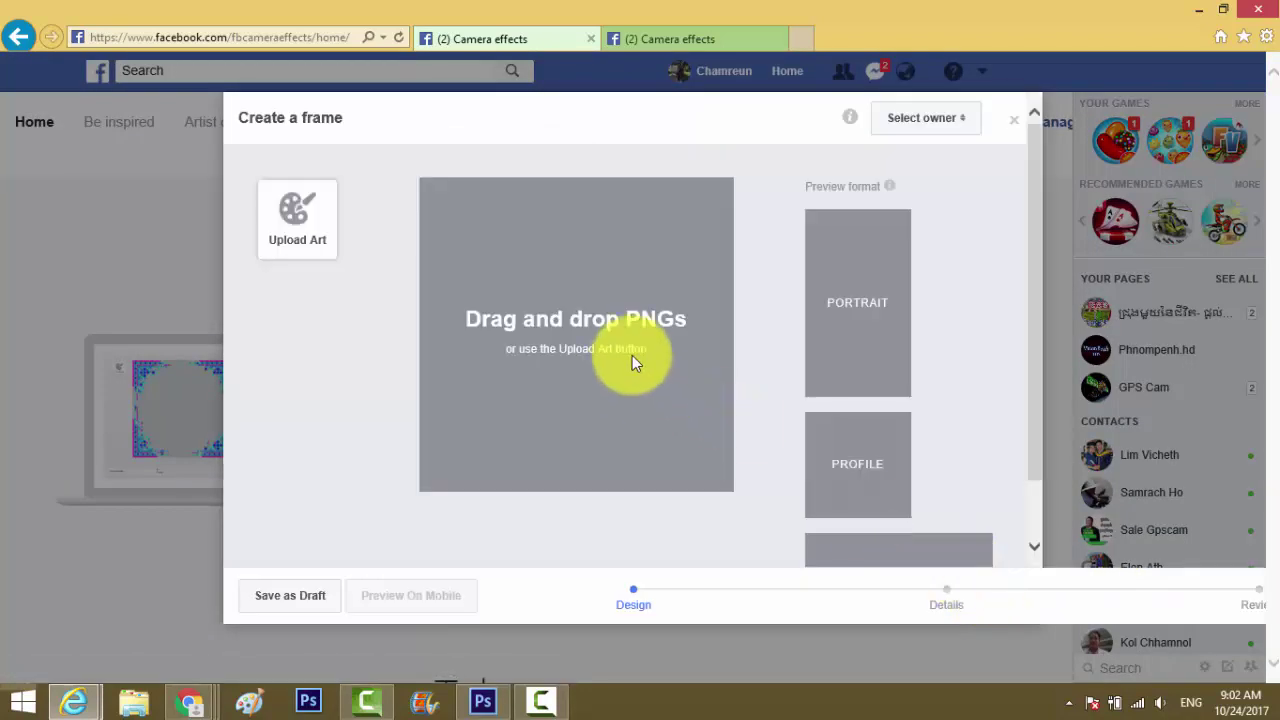
Upload the PNG image Frame NUM 1 from the Desktop as the frame's art.
click(306, 221)
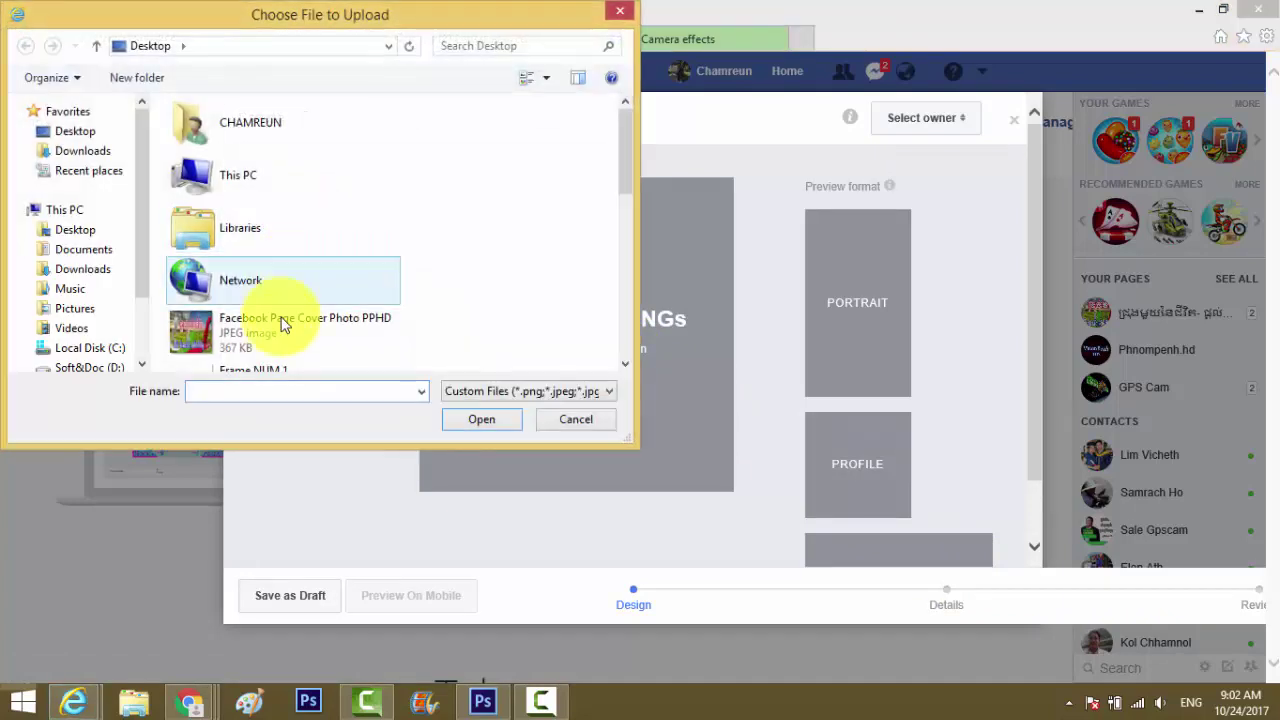
drag(623, 170, 626, 343)
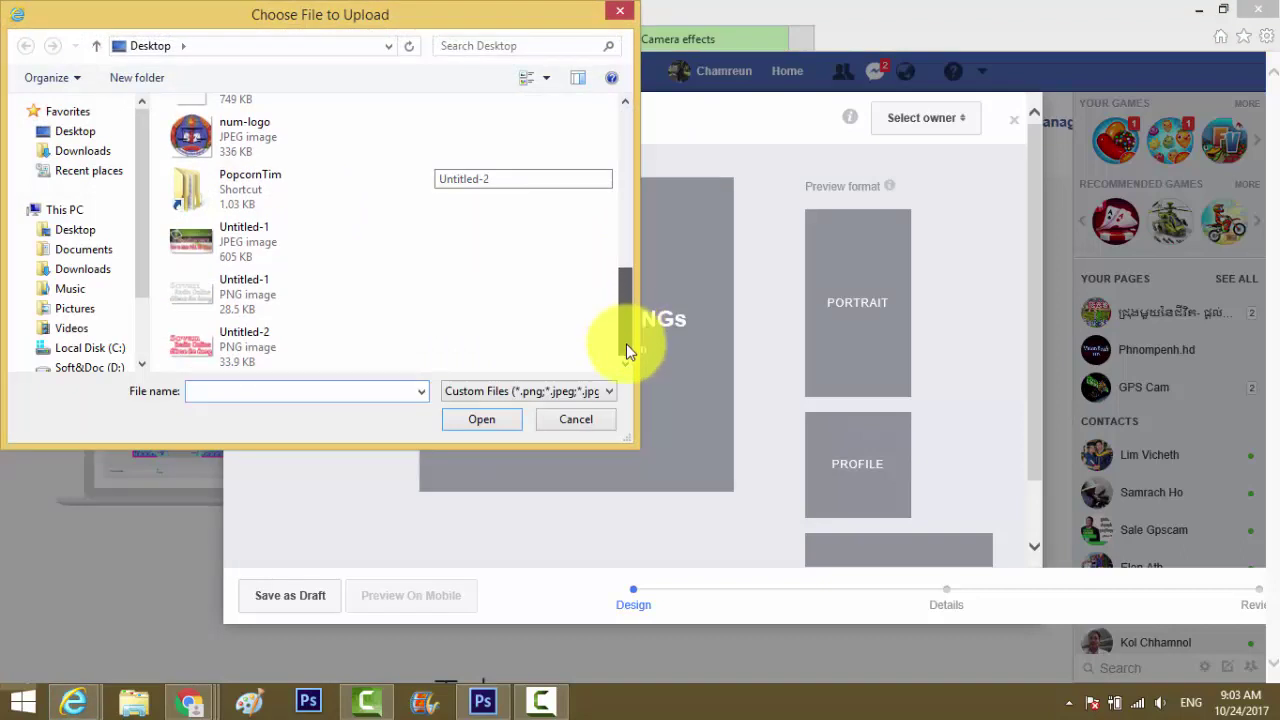
click(243, 140)
scroll(255, 220, up, 2)
click(247, 168)
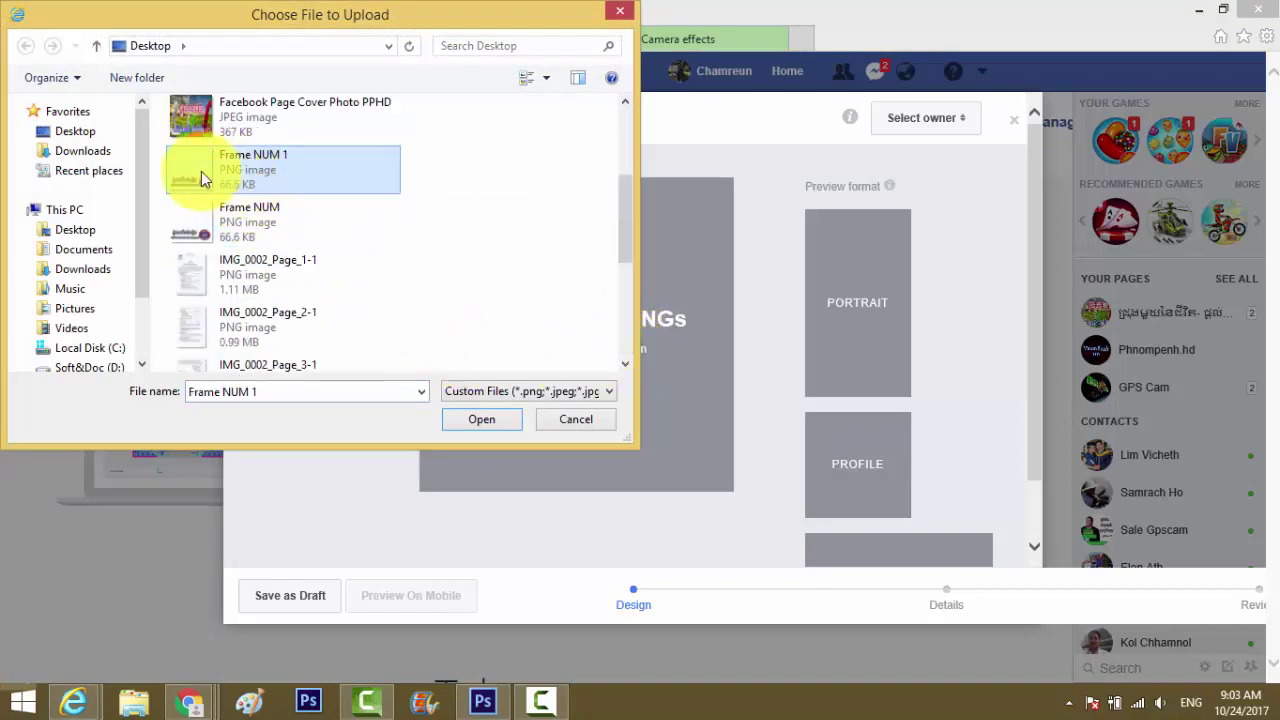
double_click(201, 171)
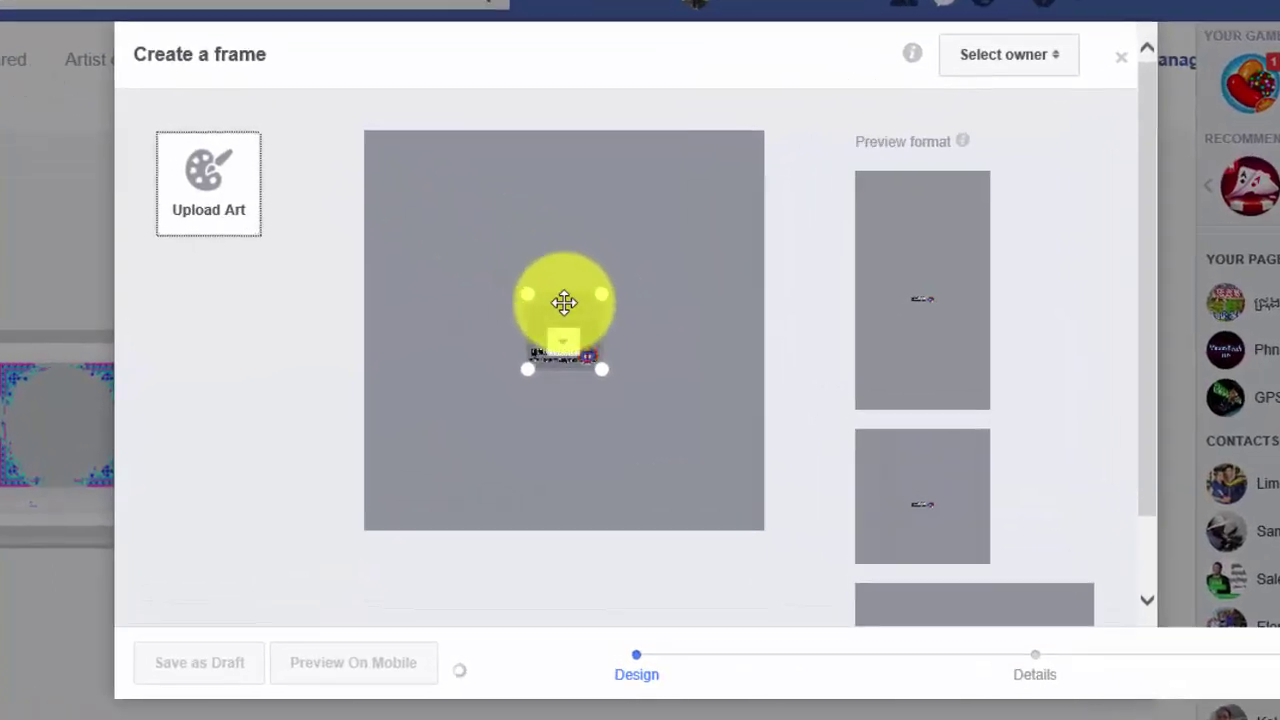
Reposition and enlarge the uploaded art until it fills the whole square canvas, with the lettering and logo along the lower edge.
drag(564, 302, 406, 142)
drag(443, 209, 621, 387)
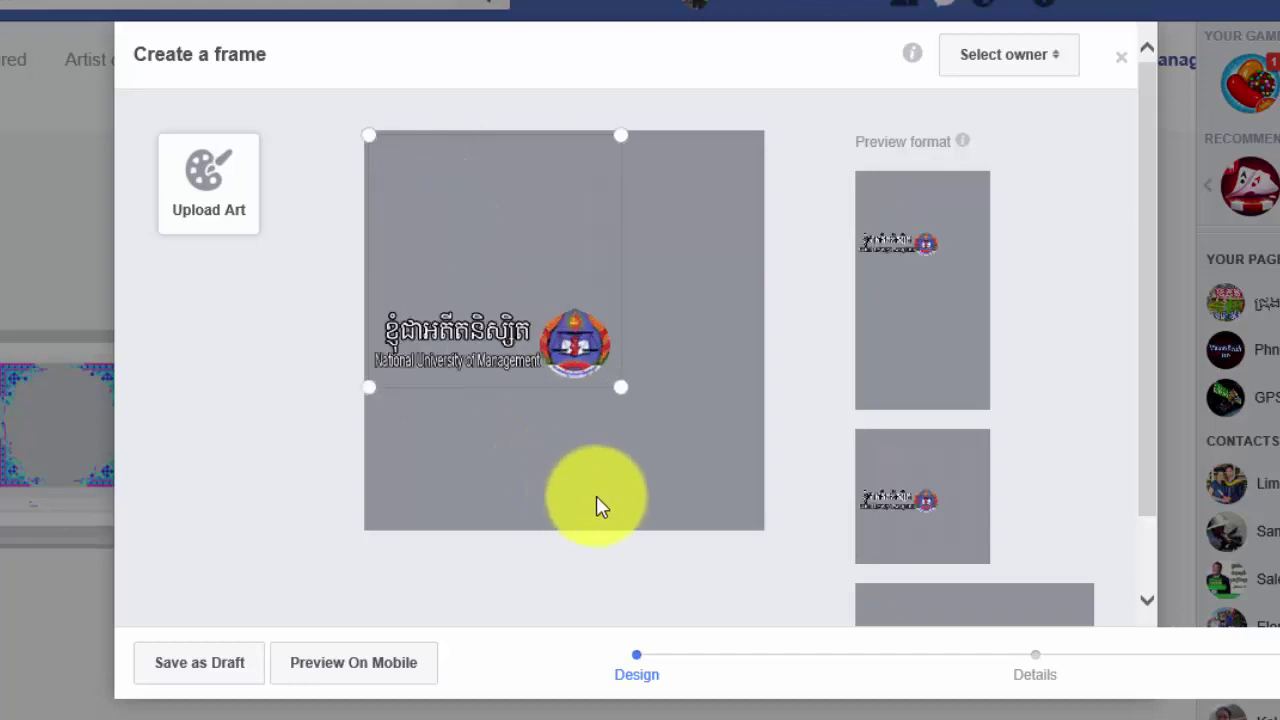
drag(596, 498, 725, 568)
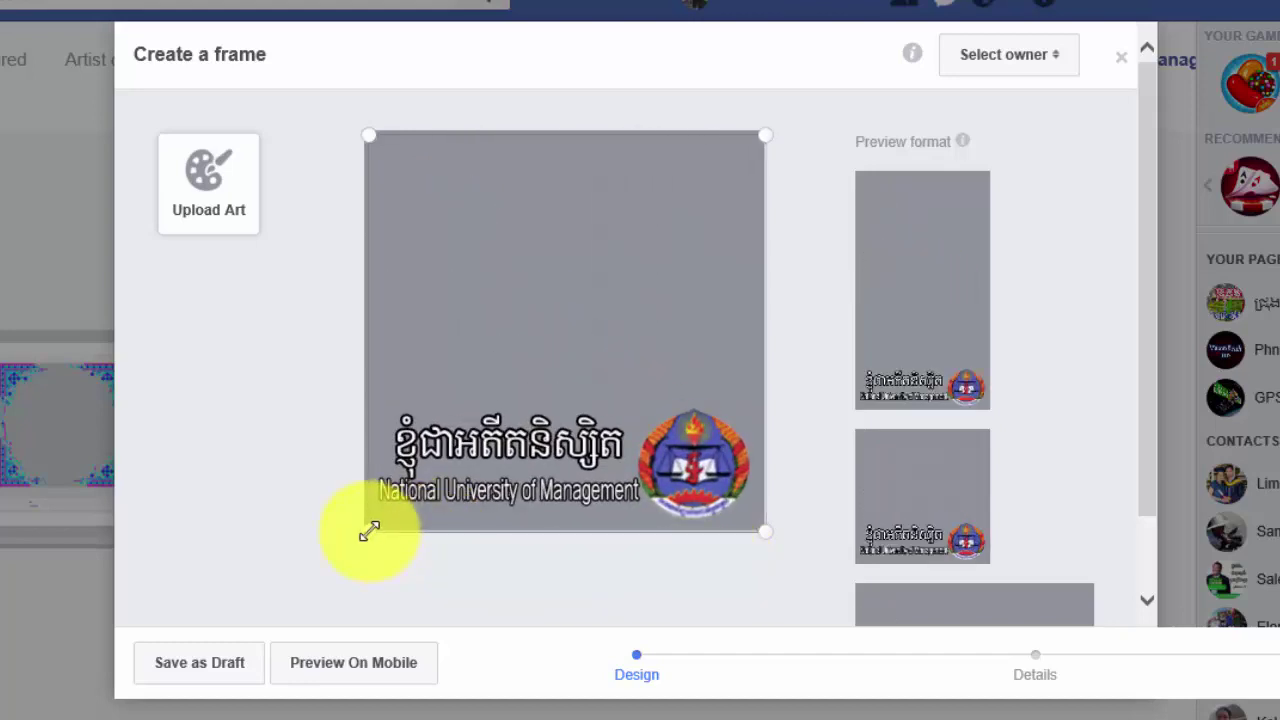
drag(369, 531, 366, 529)
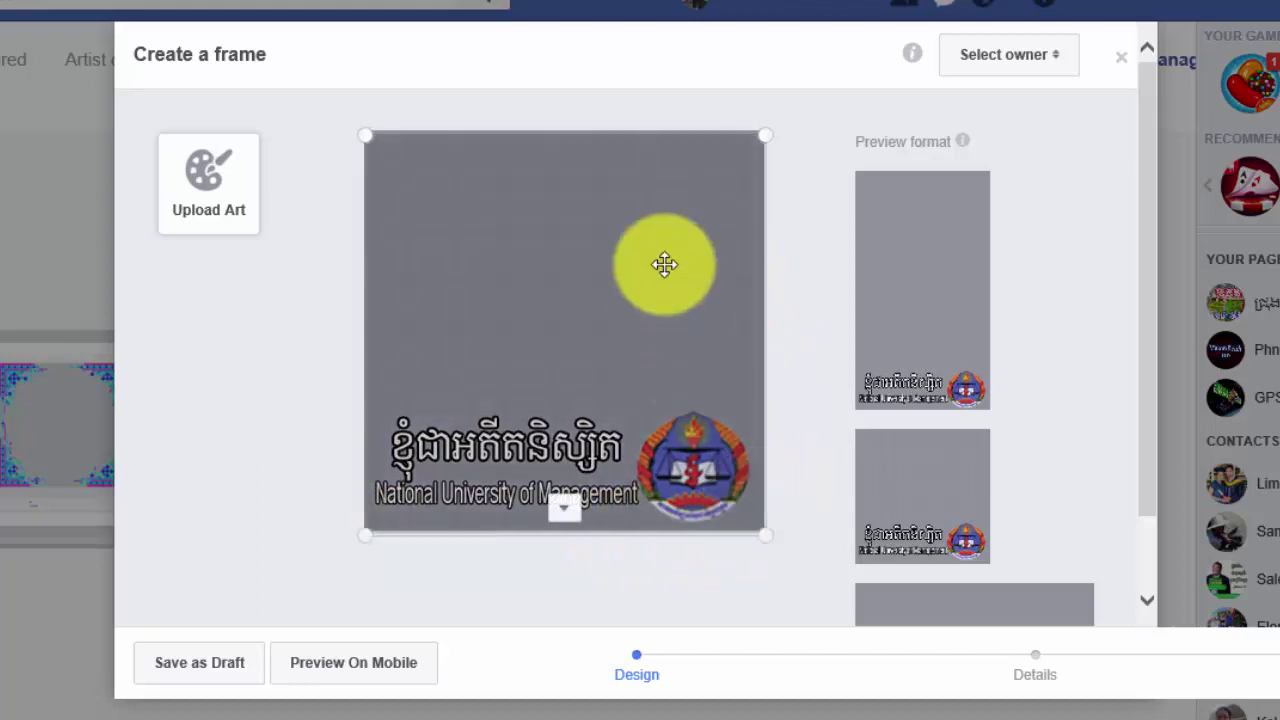
Examine how the art sits in the portrait, profile and wide preview formats.
scroll(651, 329, down, 1)
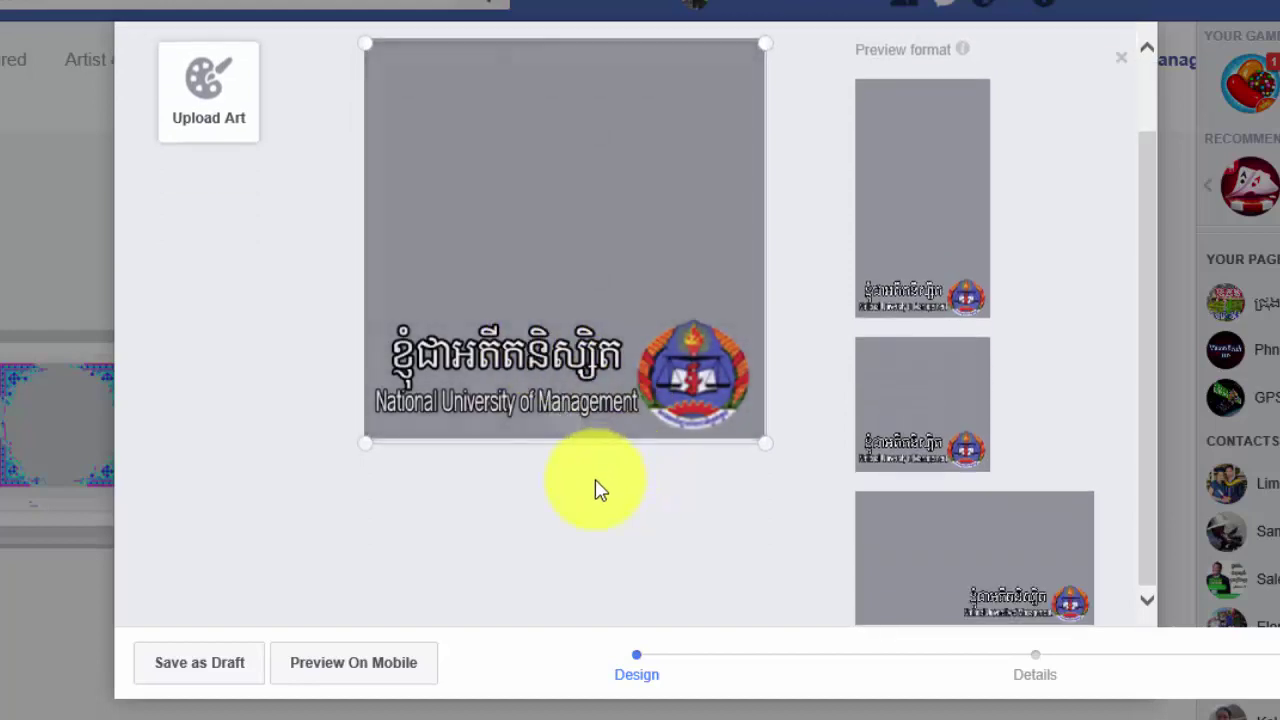
scroll(594, 489, up, 1)
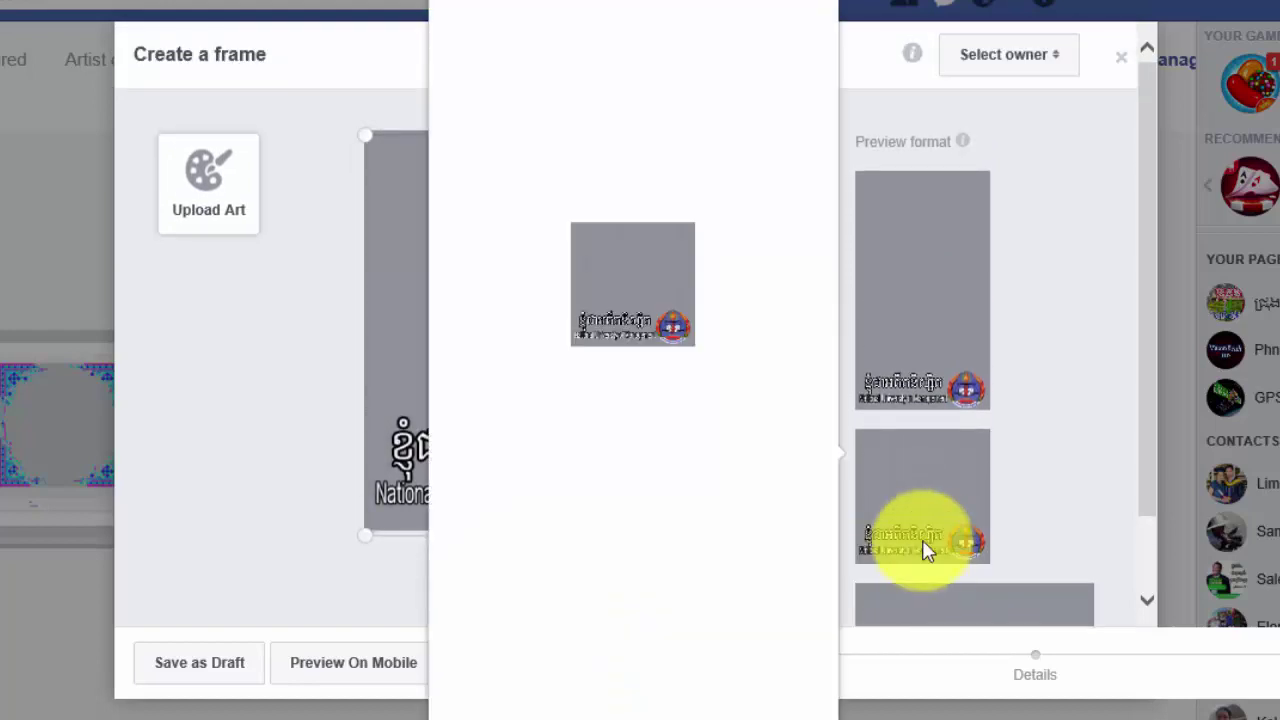
mouse_move(920, 549)
mouse_move(937, 263)
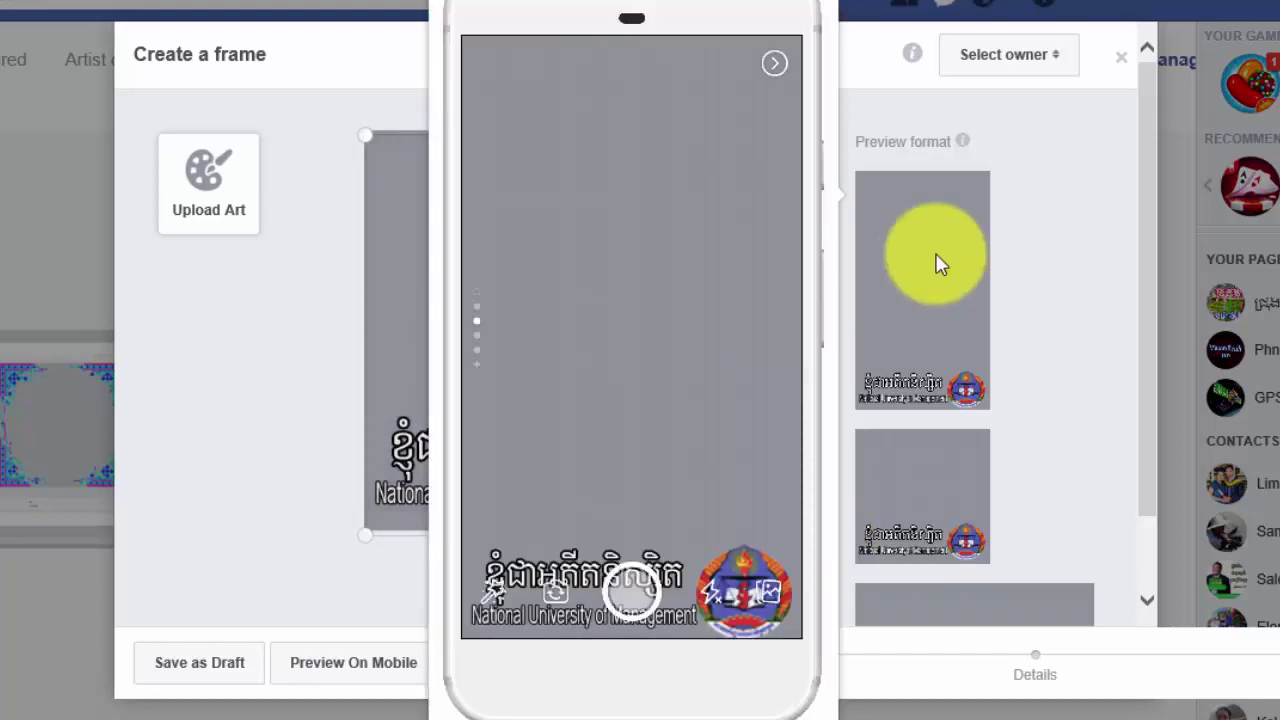
mouse_move(932, 500)
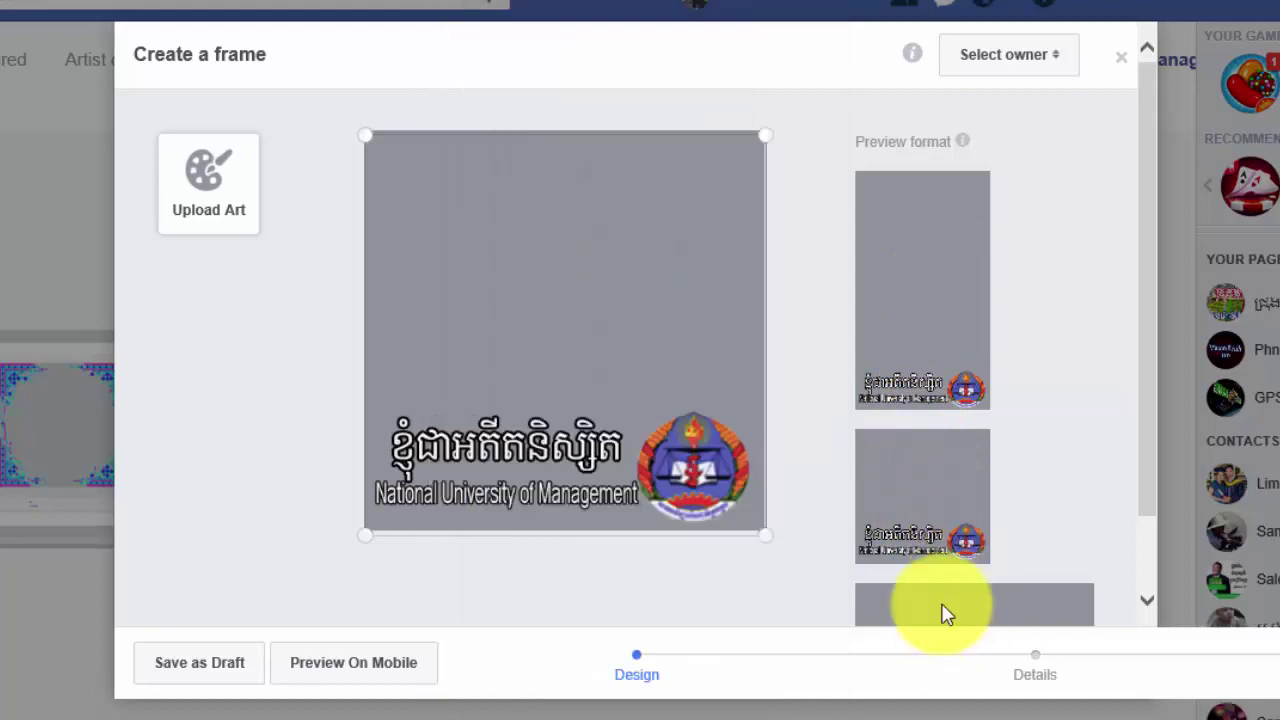
mouse_move(945, 612)
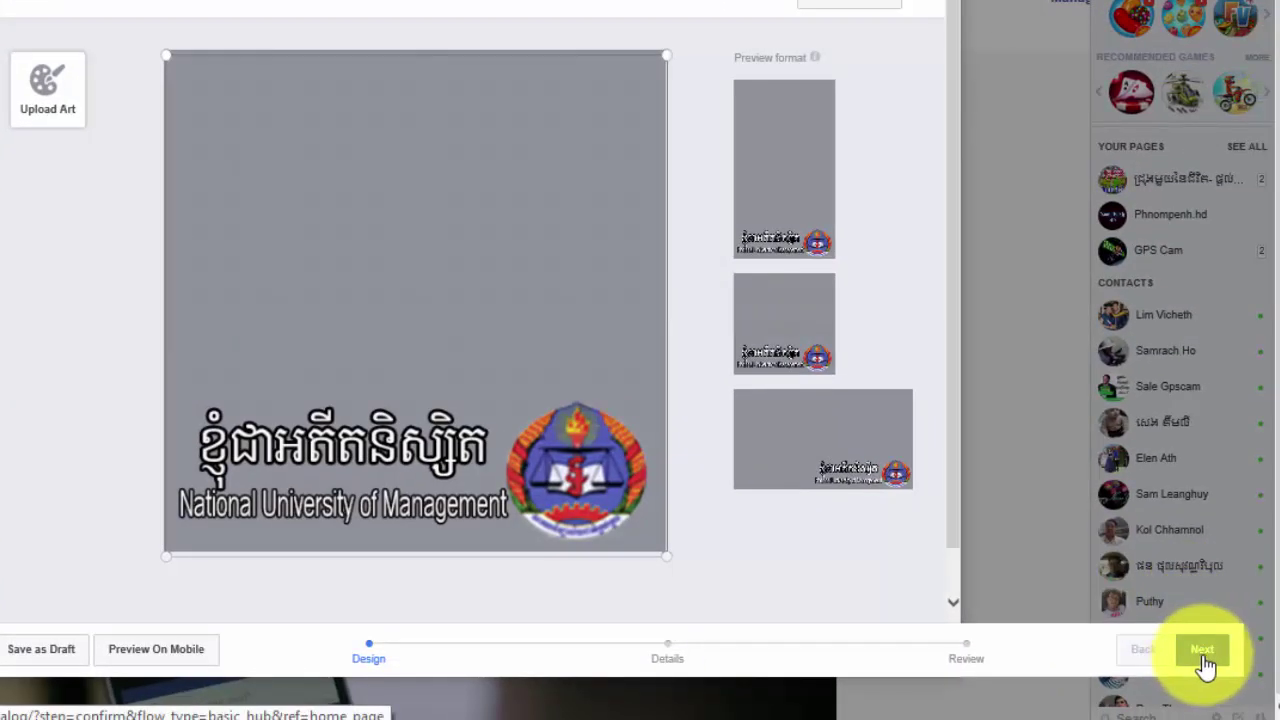
Continue to the frame's details and name the effect Num Former Student.
click(1203, 651)
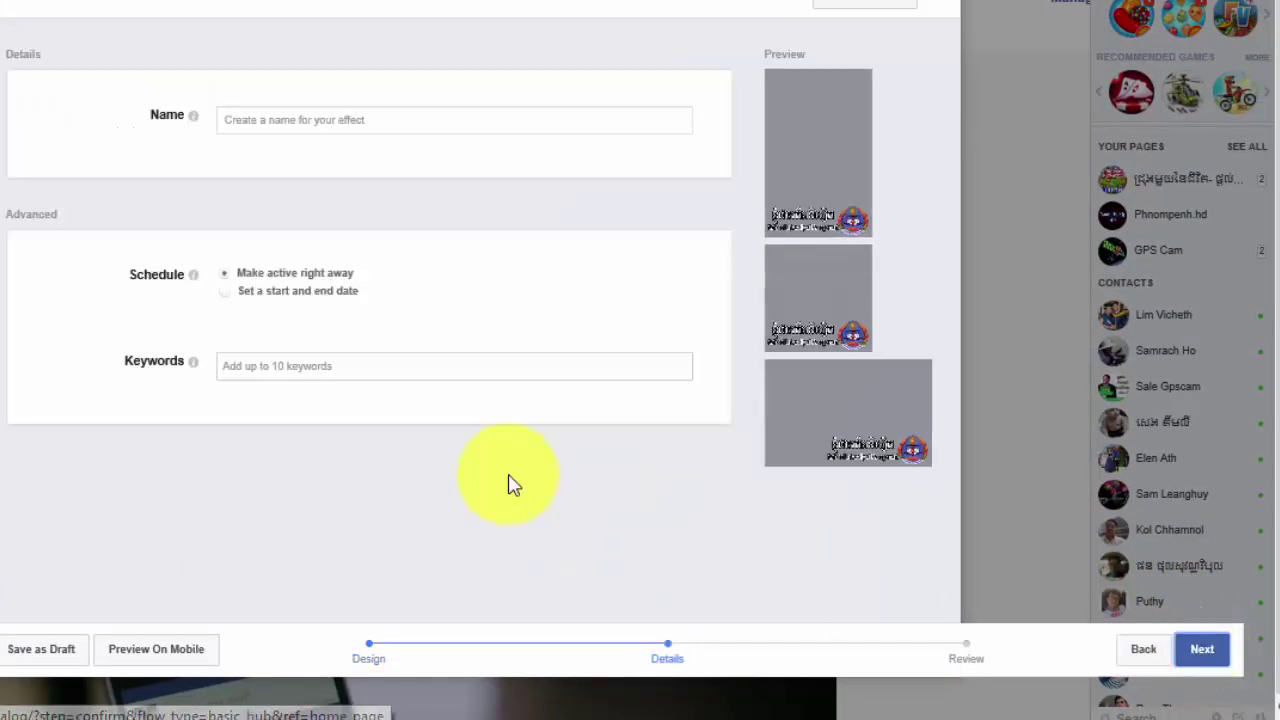
click(286, 122)
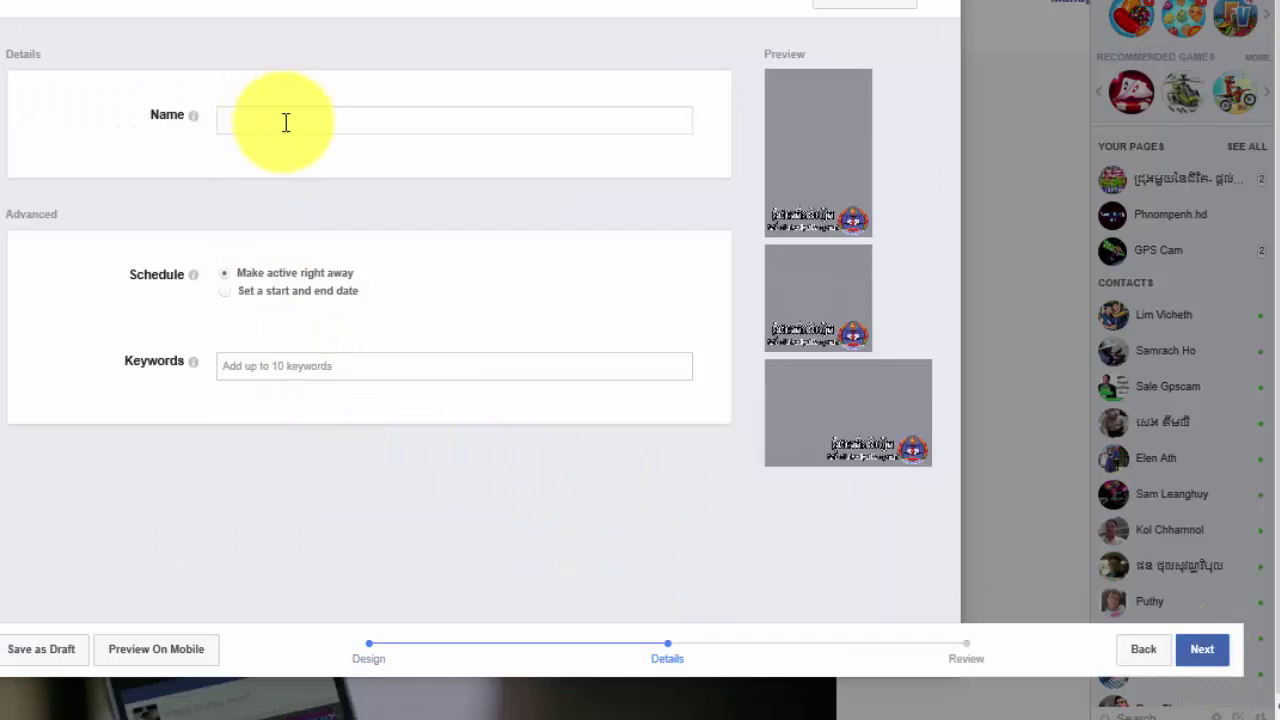
click(286, 122)
text(Num Former Student)
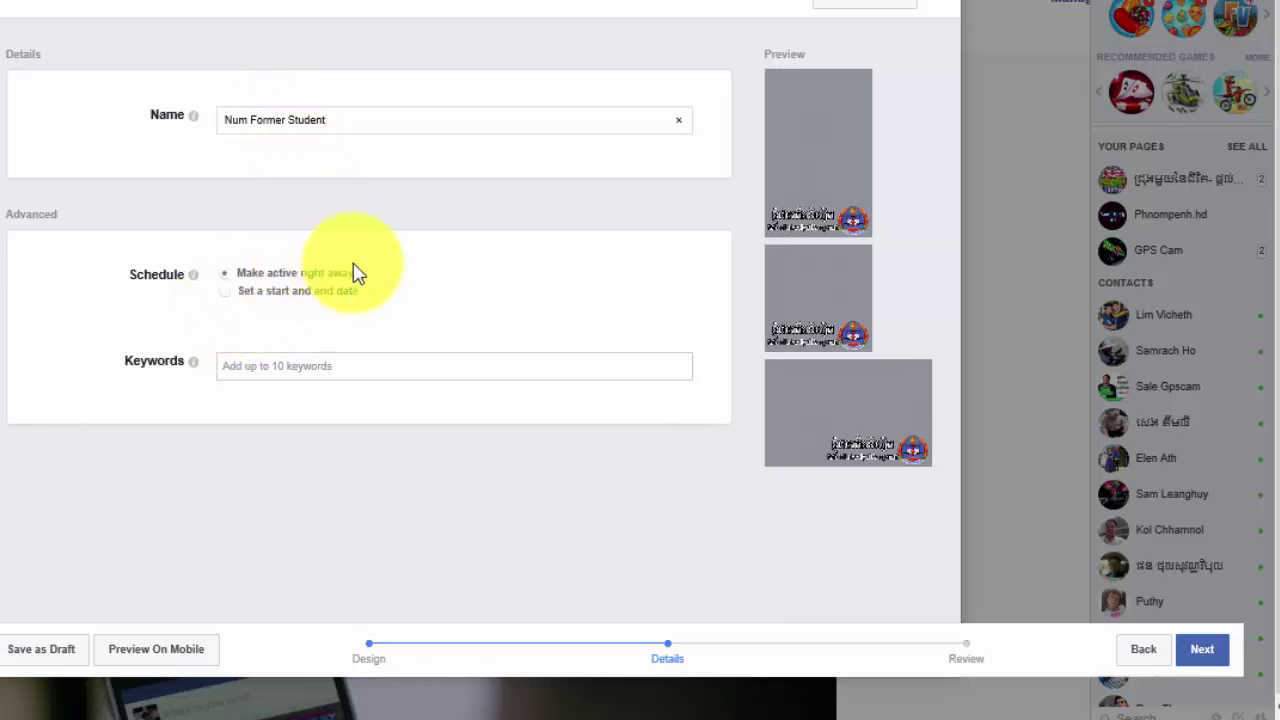
Add NUM as a keyword for the frame, clearing any extra text entered after it.
click(294, 368)
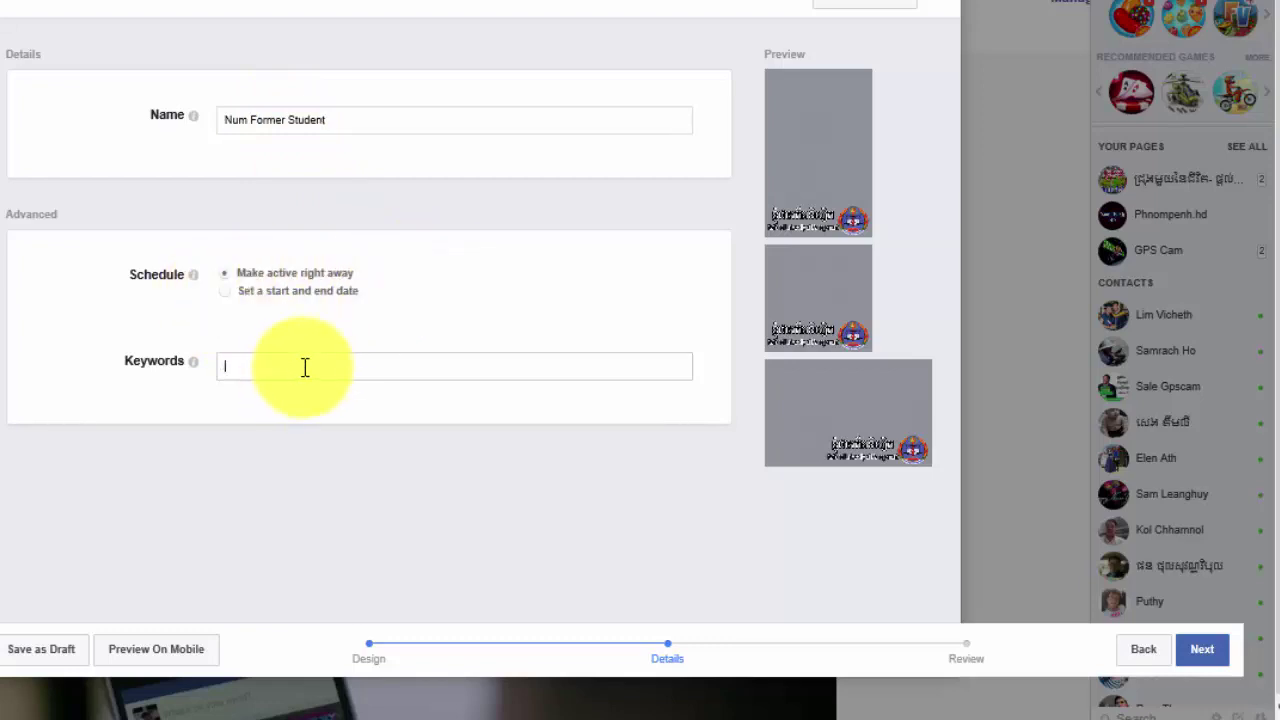
text(NUM)
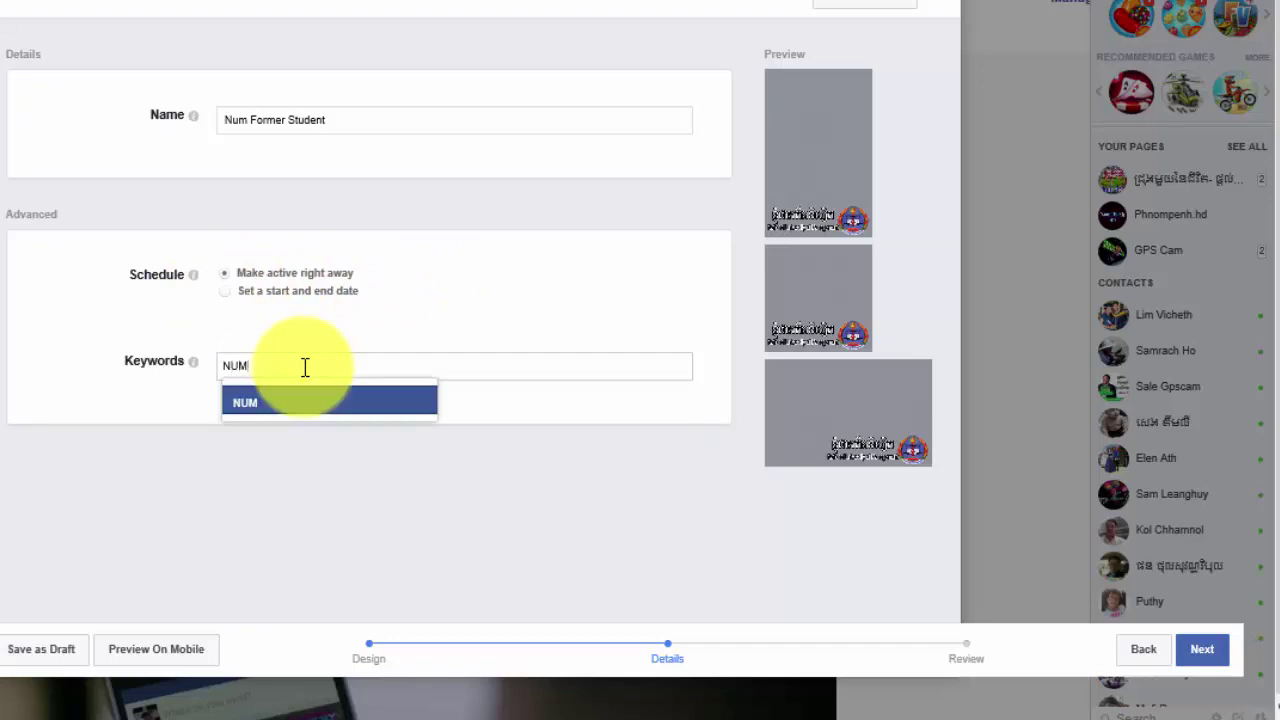
text(,)
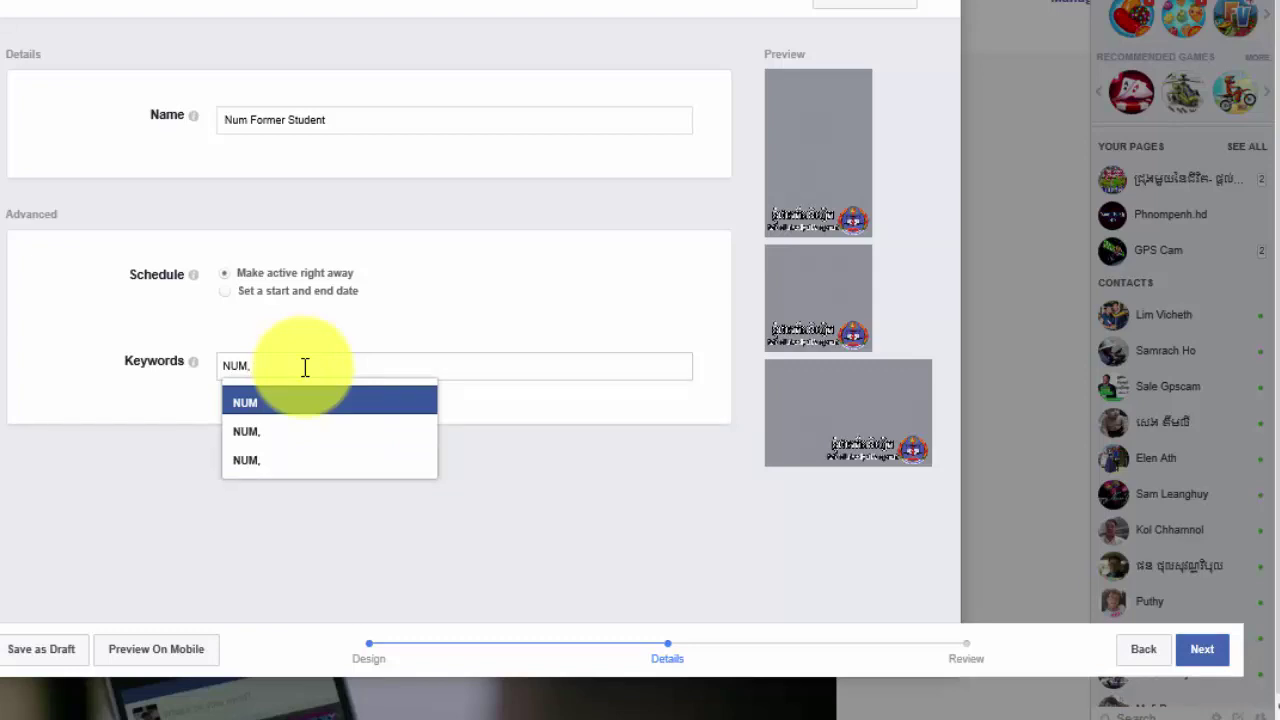
text(NUM)
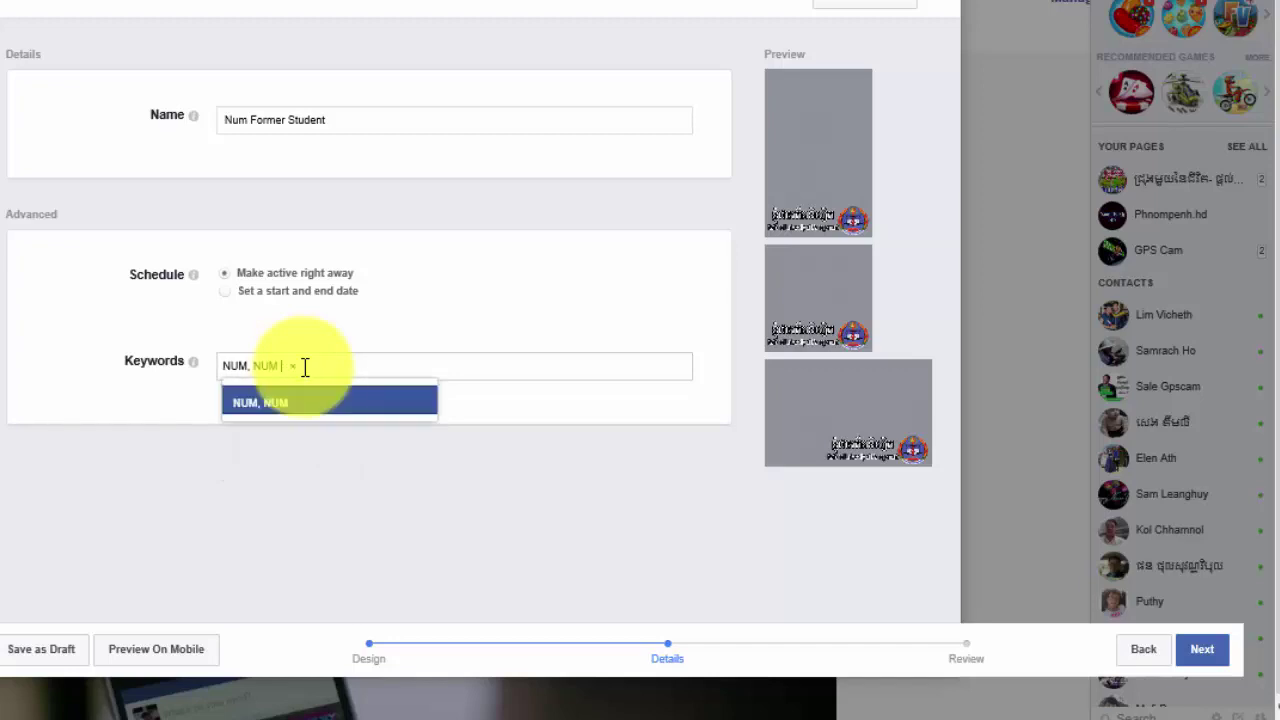
text( Forme)
key(BackSpace)
key(BackSpace)
key(BackSpace)
key(BackSpace)
key(BackSpace)
key(BackSpace)
key(BackSpace)
key(BackSpace)
key(BackSpace)
key(BackSpace)
key(BackSpace)
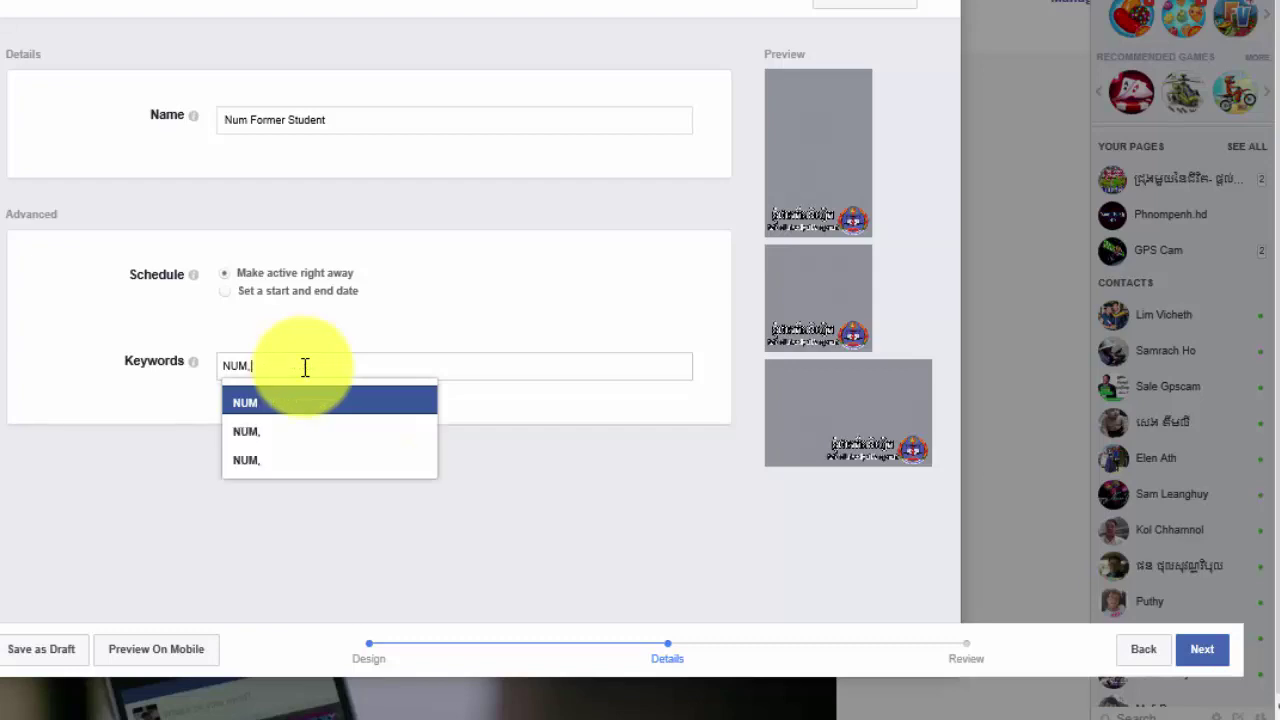
key(BackSpace)
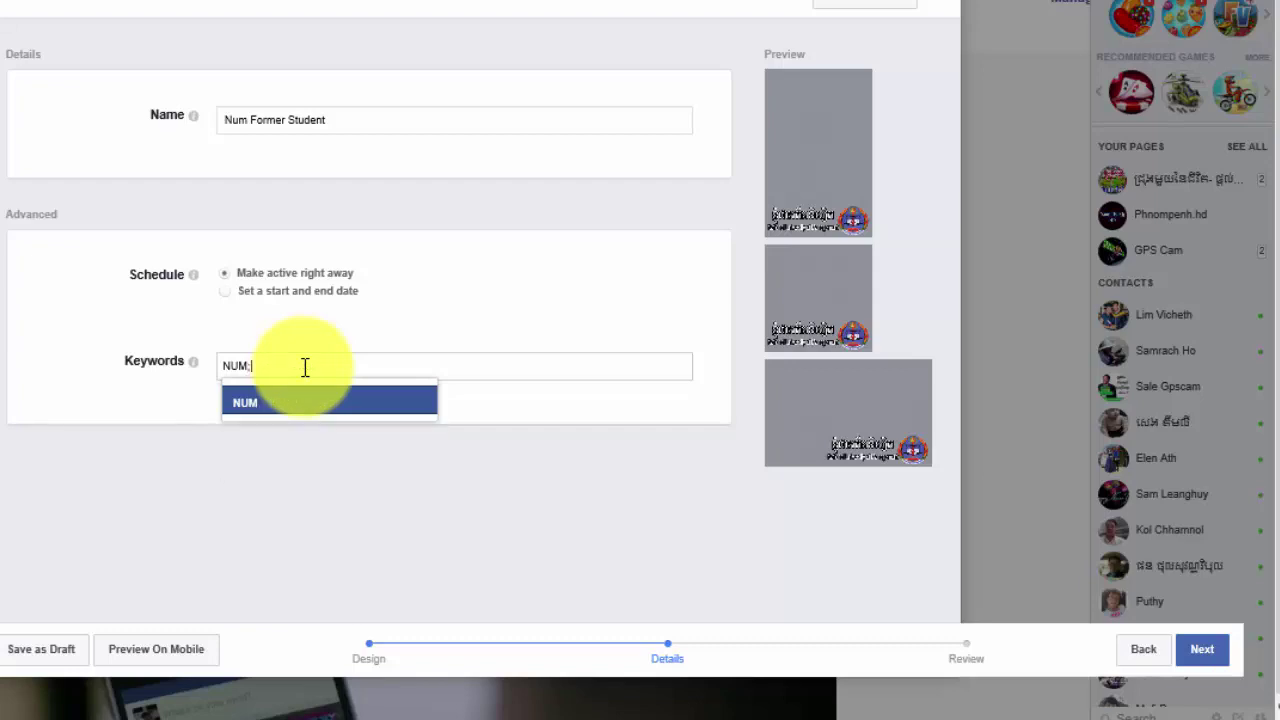
key(BackSpace)
key(Return)
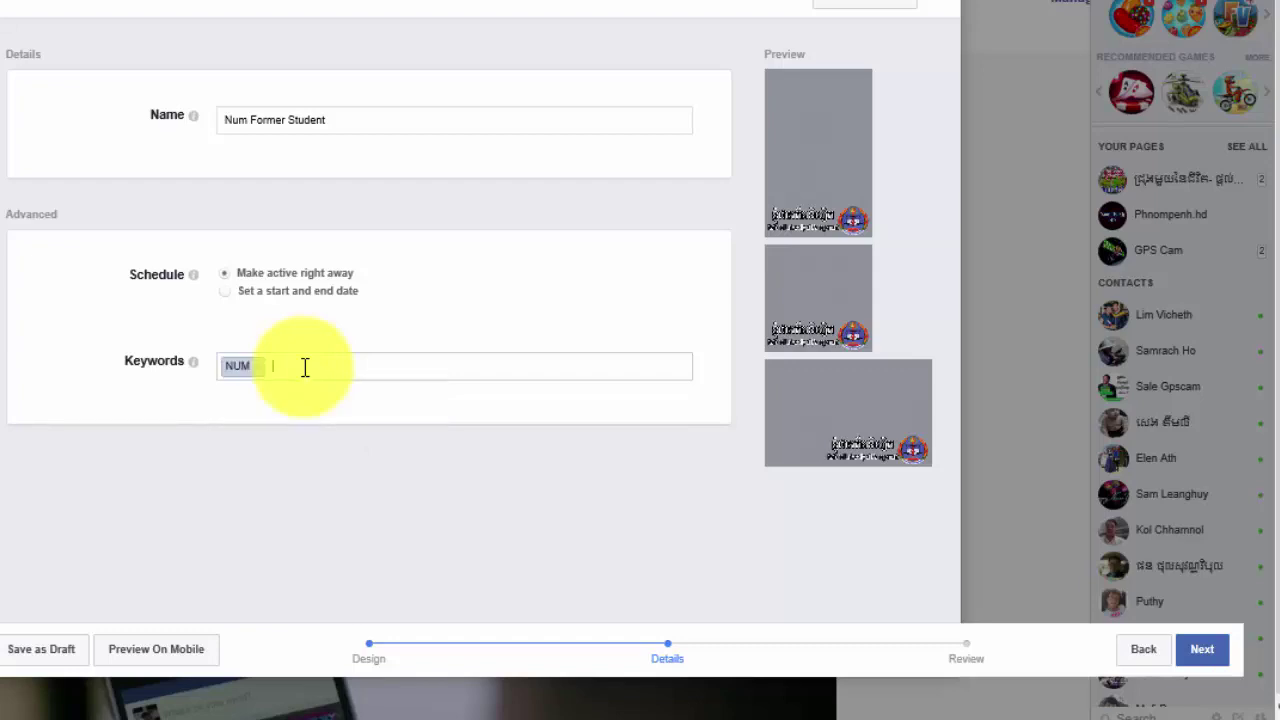
Add NUM Former Student as a second keyword for the frame.
text(Nu)
key(BackSpace)
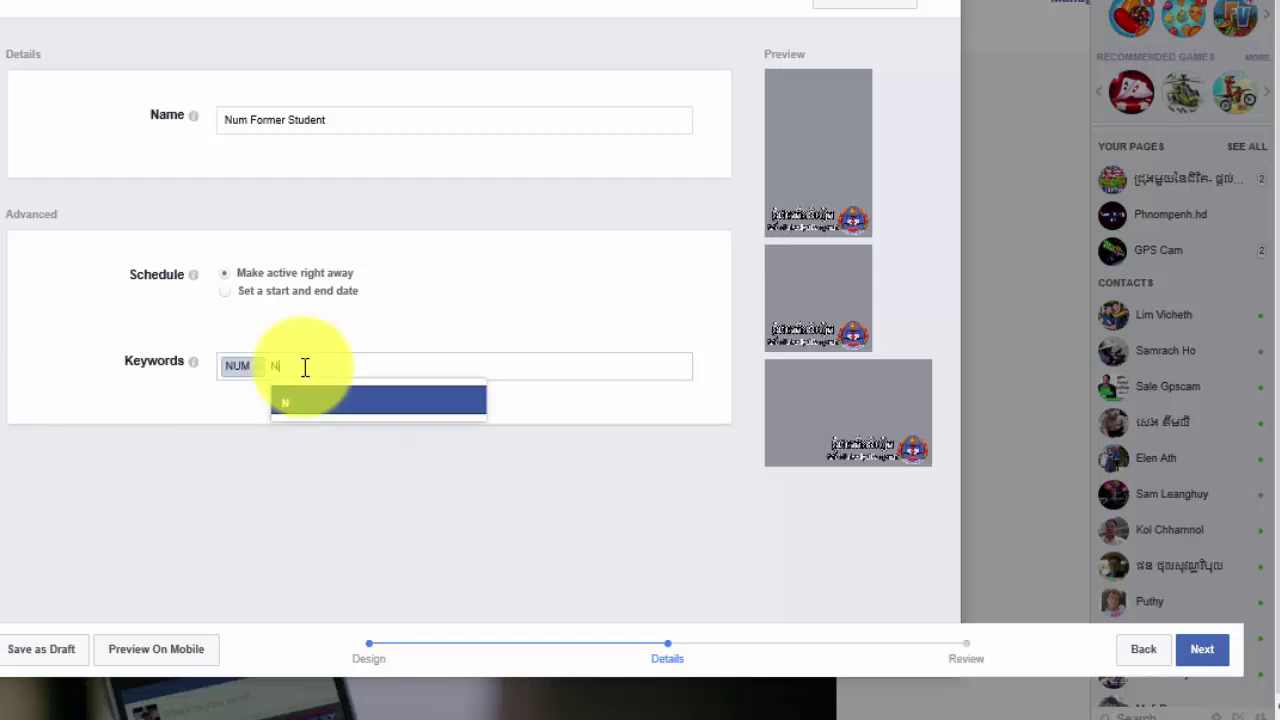
text(UM Forma)
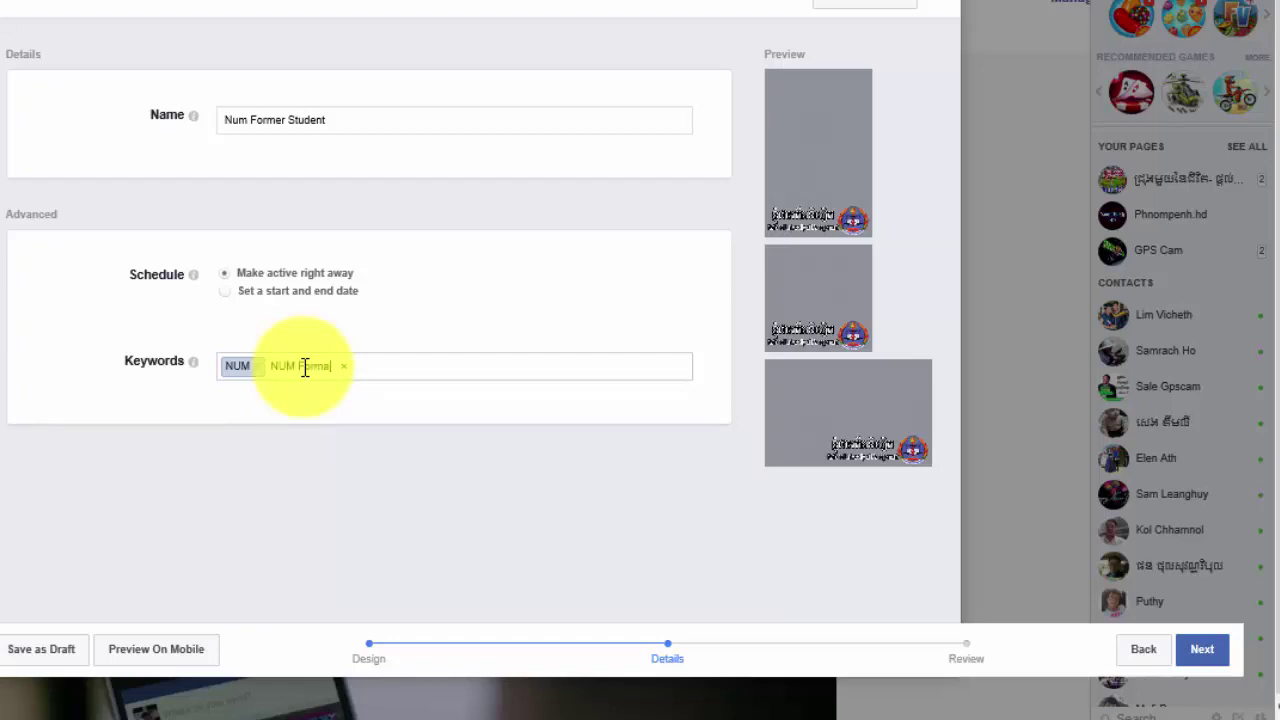
key(BackSpace)
text(er Student)
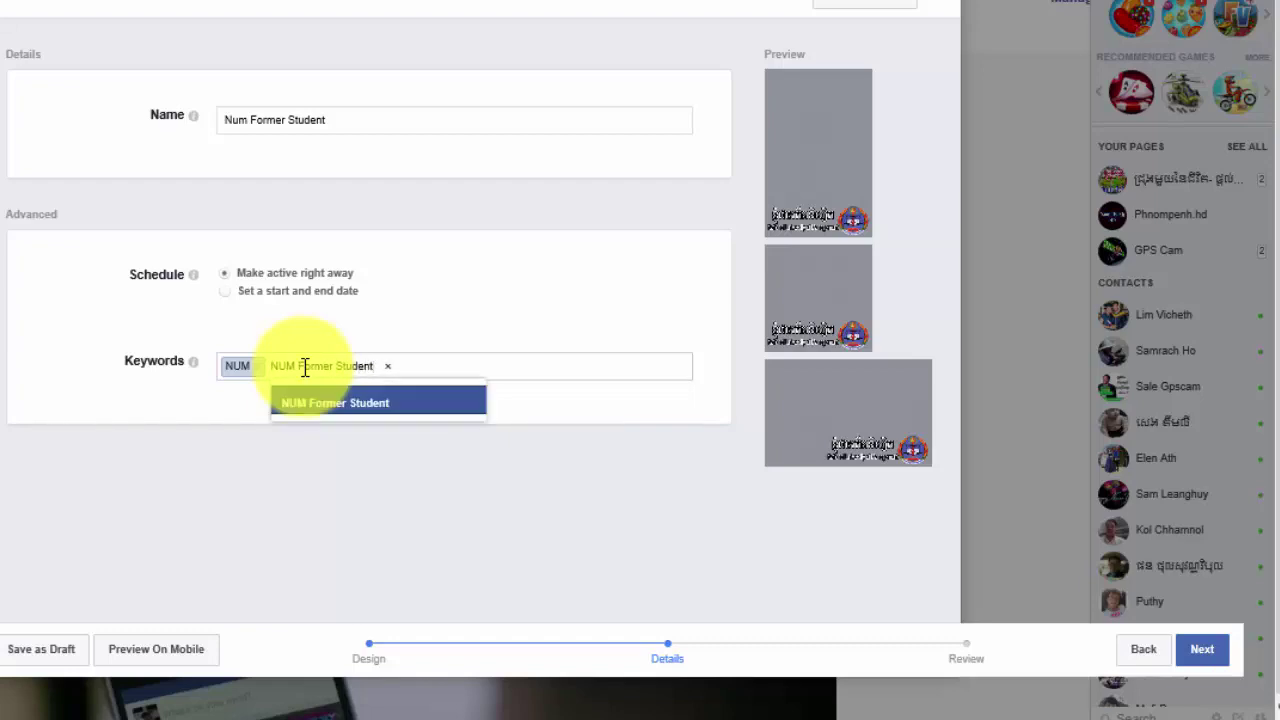
key(Return)
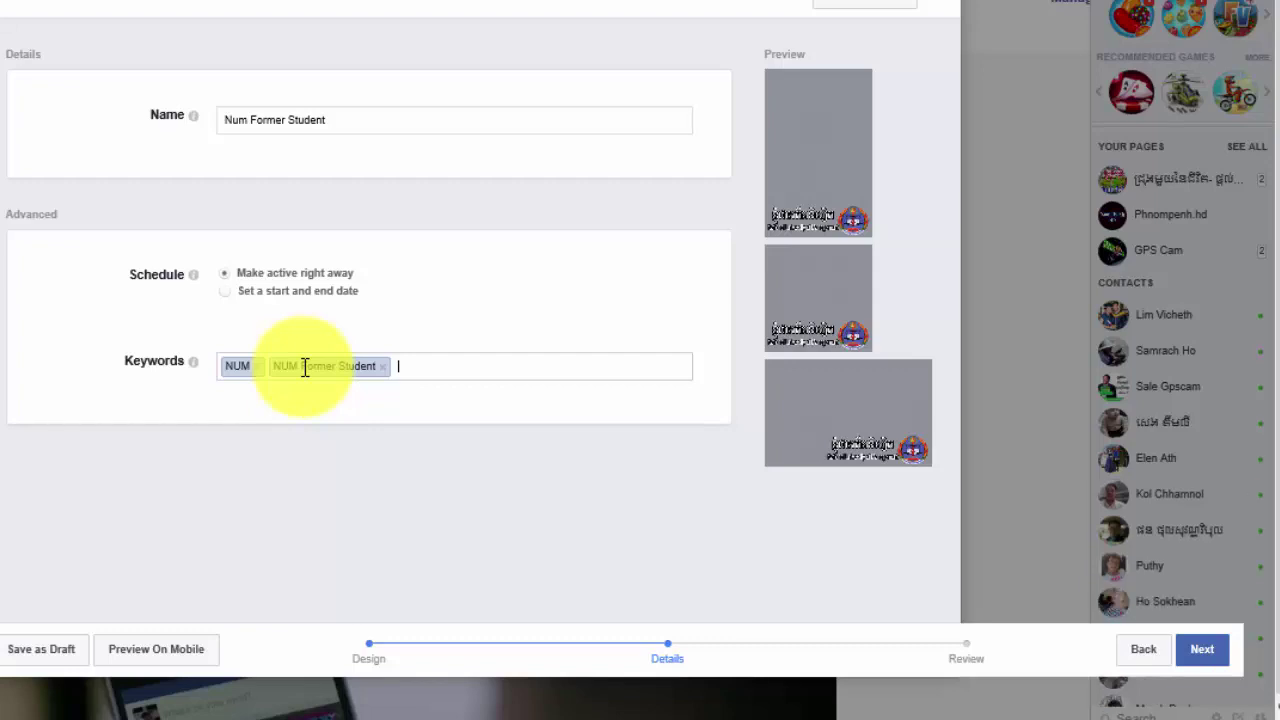
Add the Khmer term ជាតិគ្រប់គ្រង as a third keyword for the frame.
text(Cd)
key(BackSpace)
key(BackSpace)
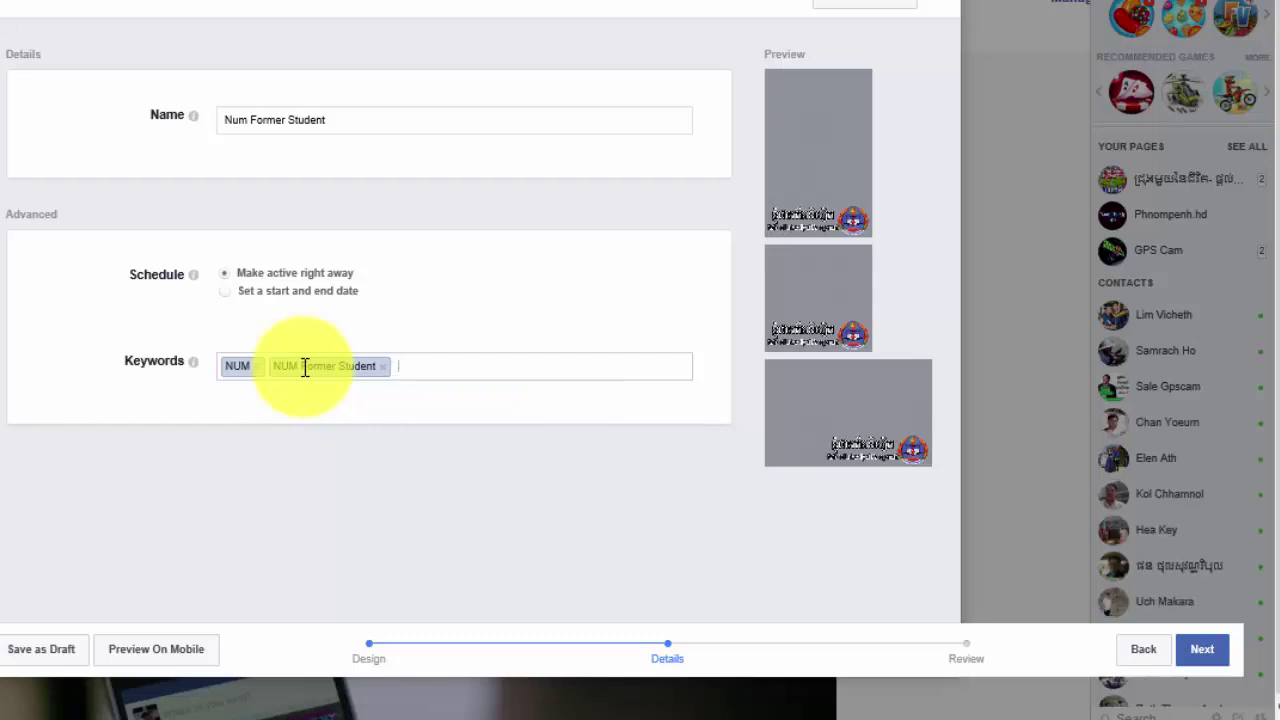
text(ជាតិត្រប់ញ)
key(BackSpace)
text(គ្រង)
key(Return)
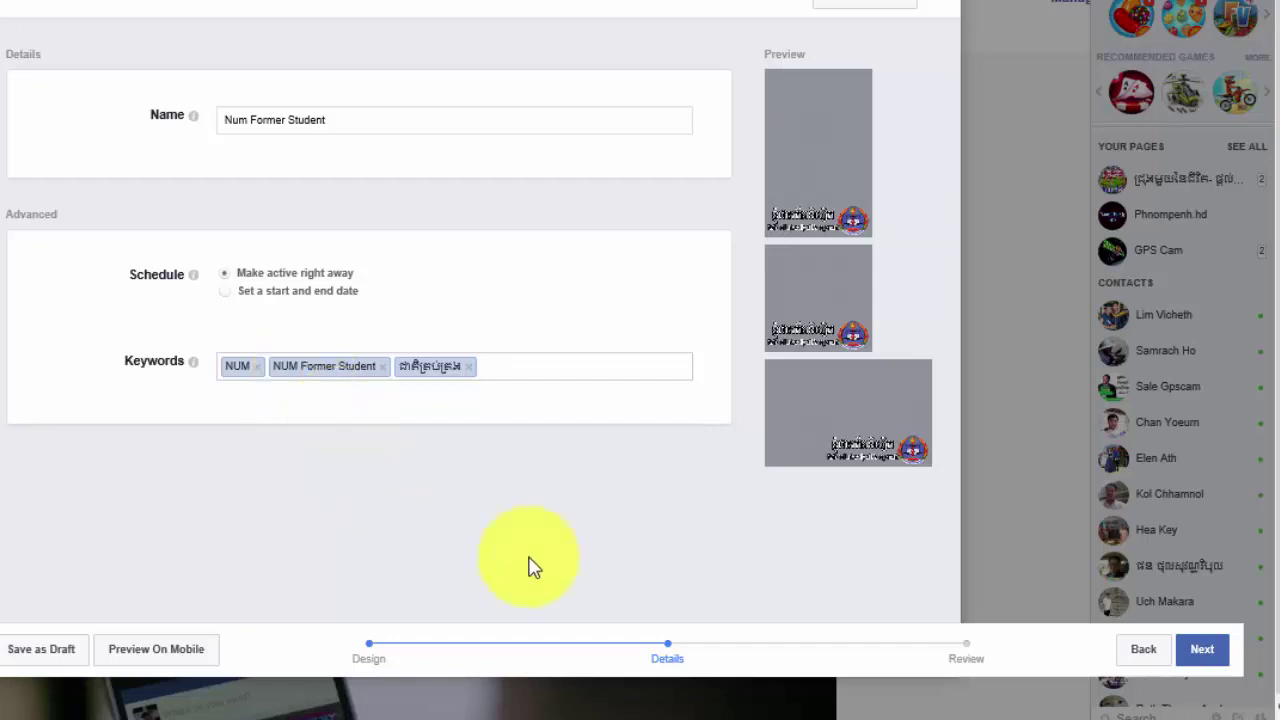
Choose the GPS Cam page as the owner of the effect and publish the frame.
click(1224, 652)
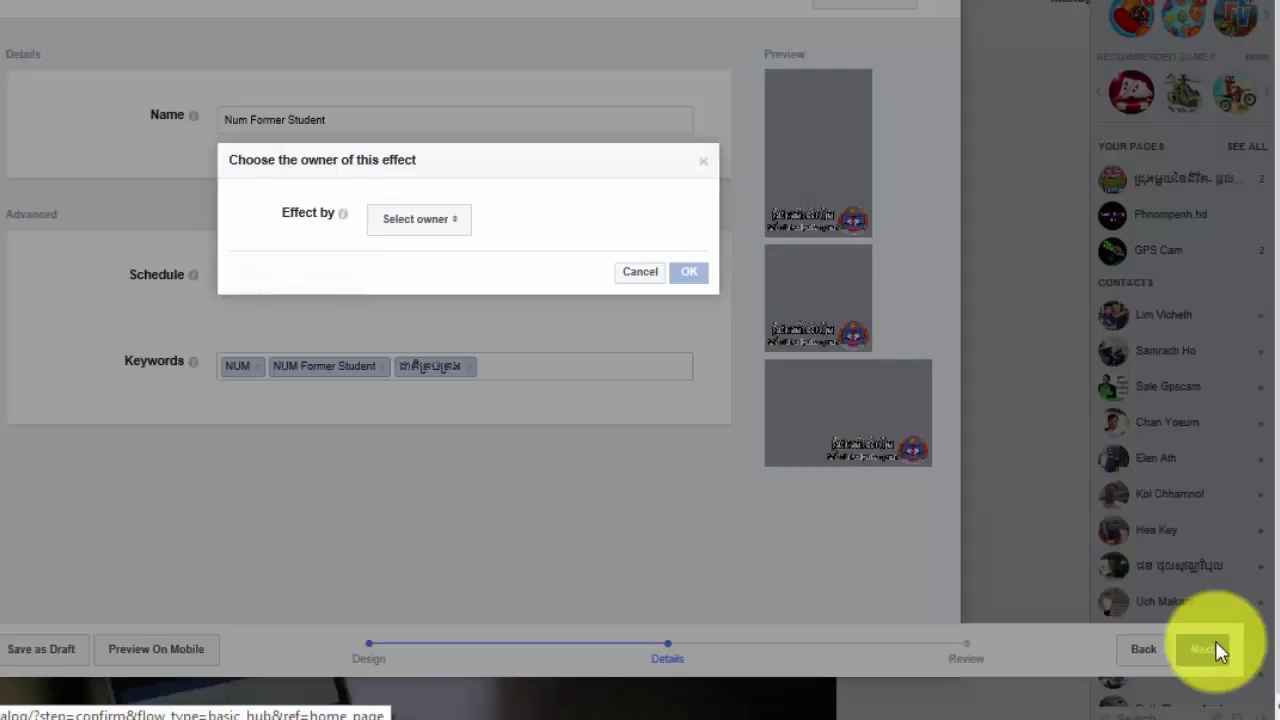
click(454, 224)
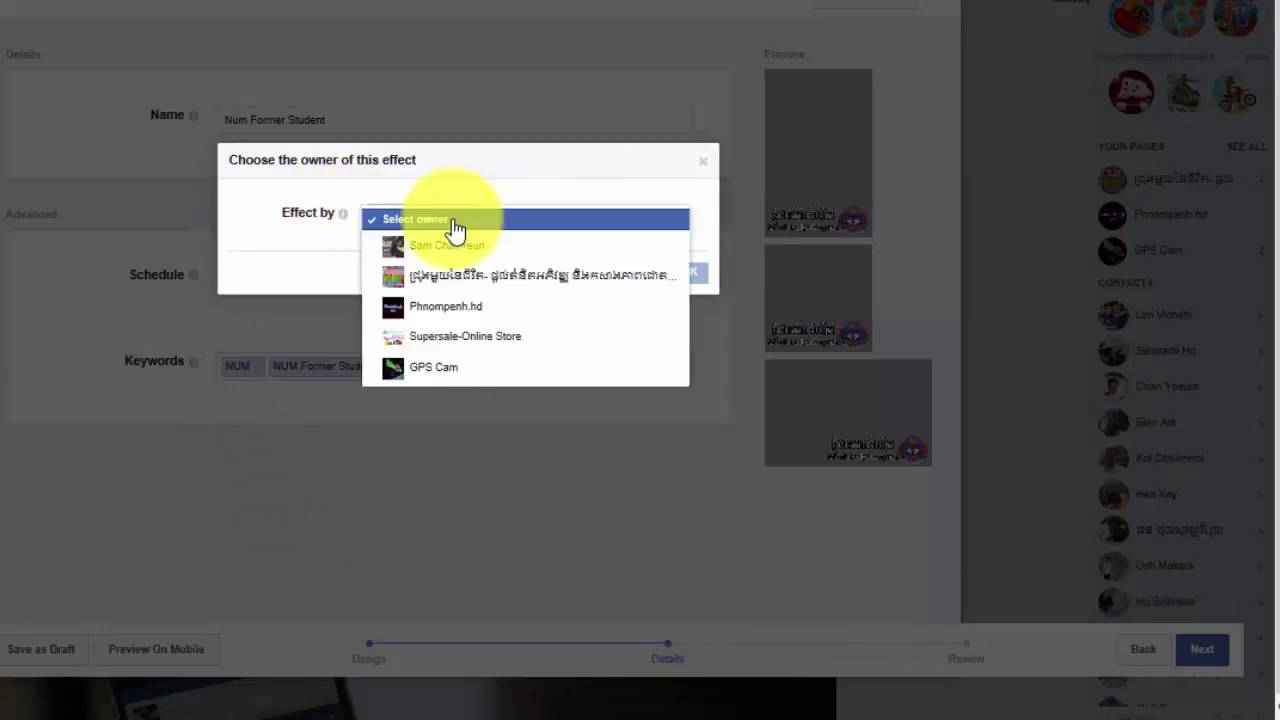
click(440, 370)
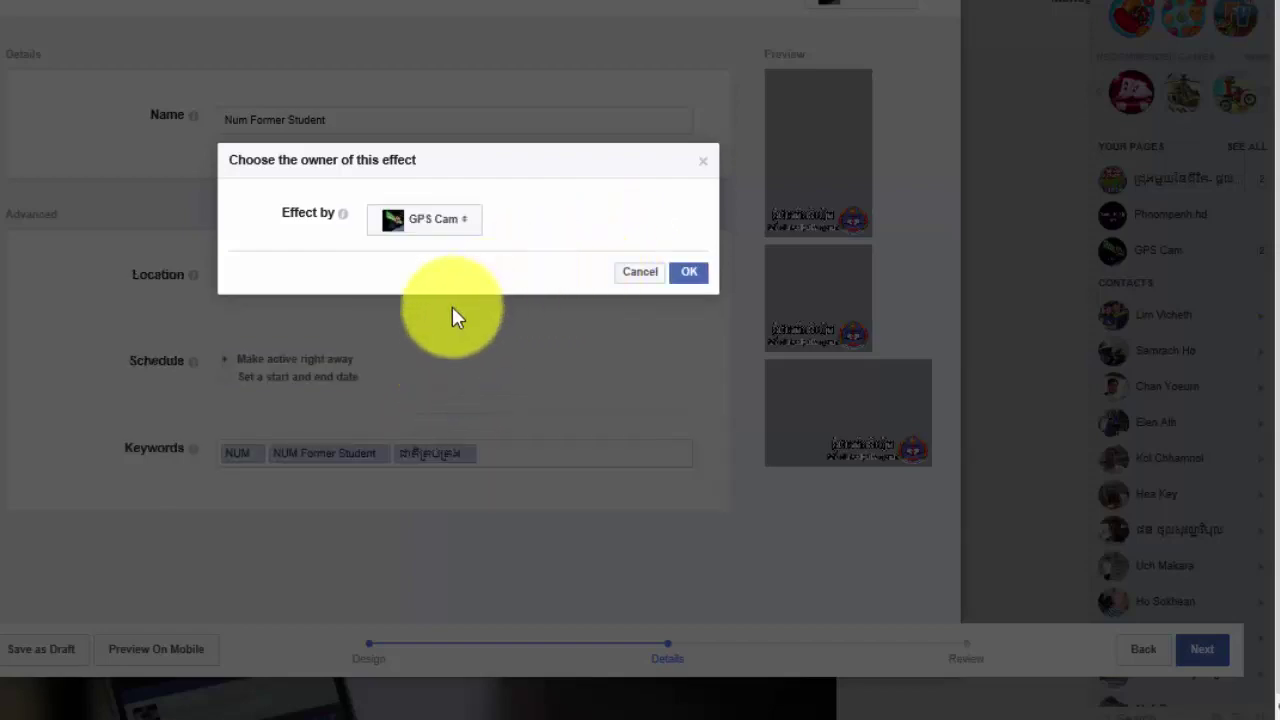
click(690, 272)
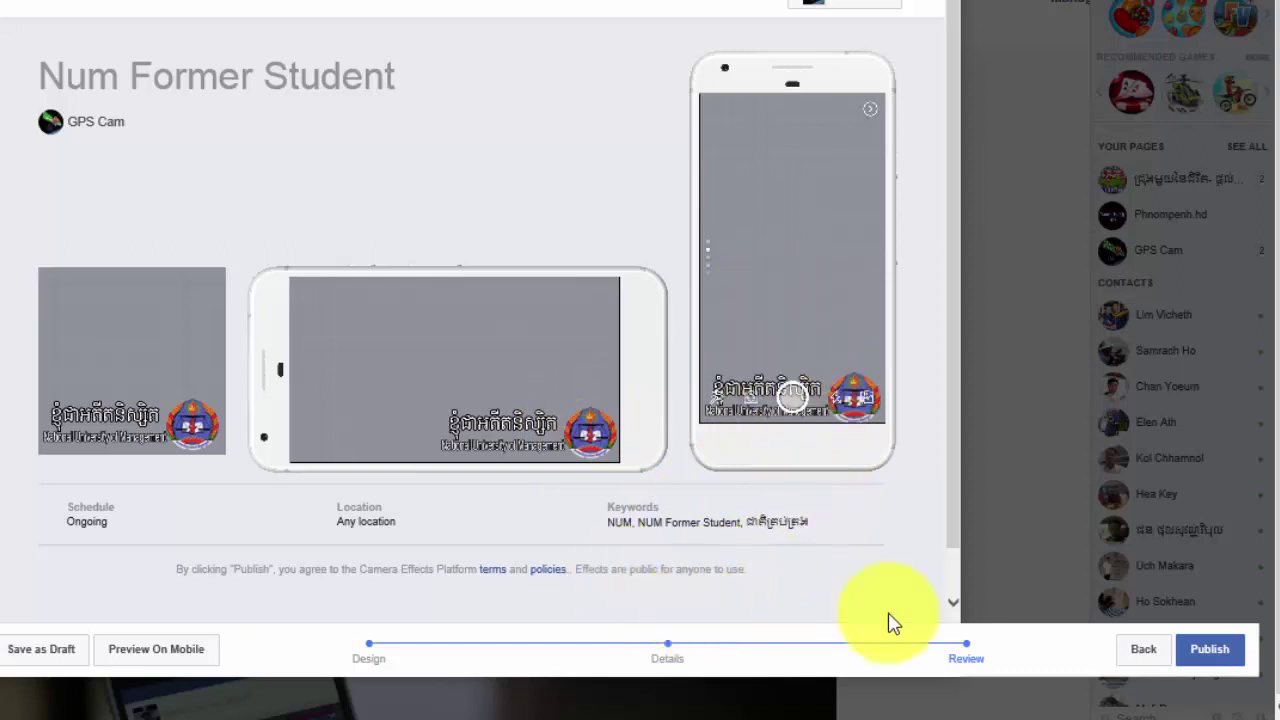
click(1212, 652)
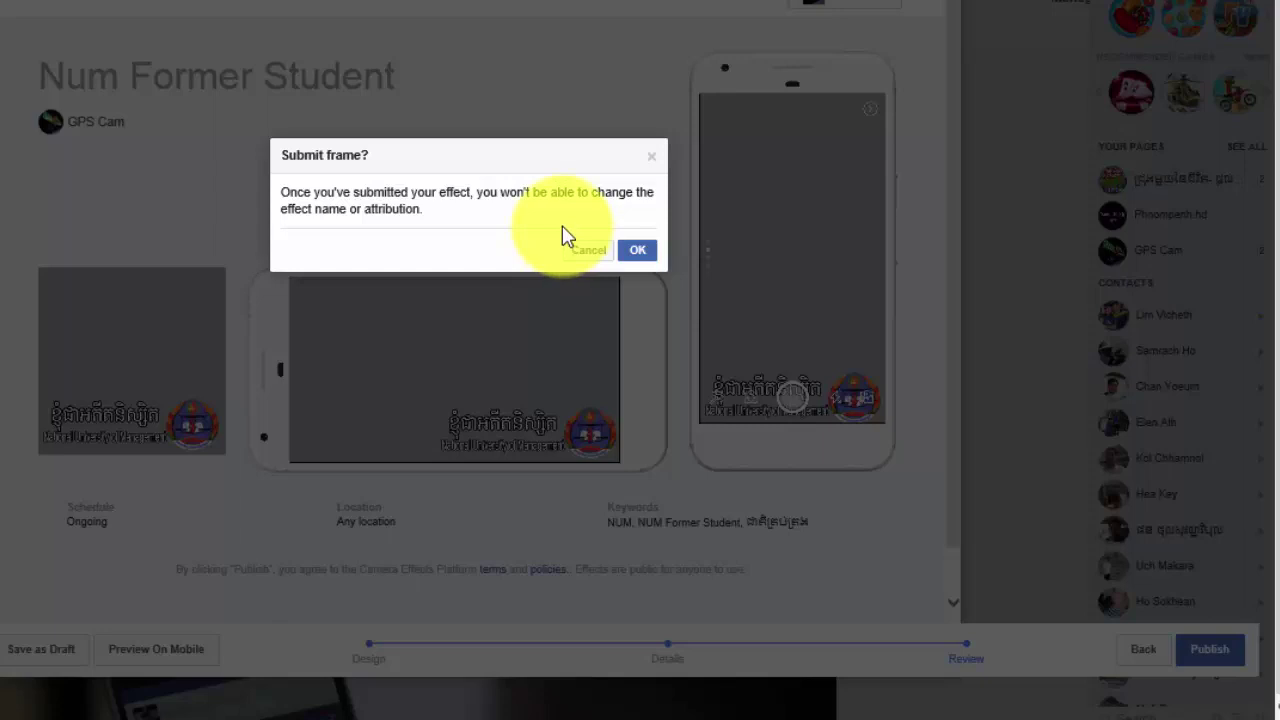
click(640, 251)
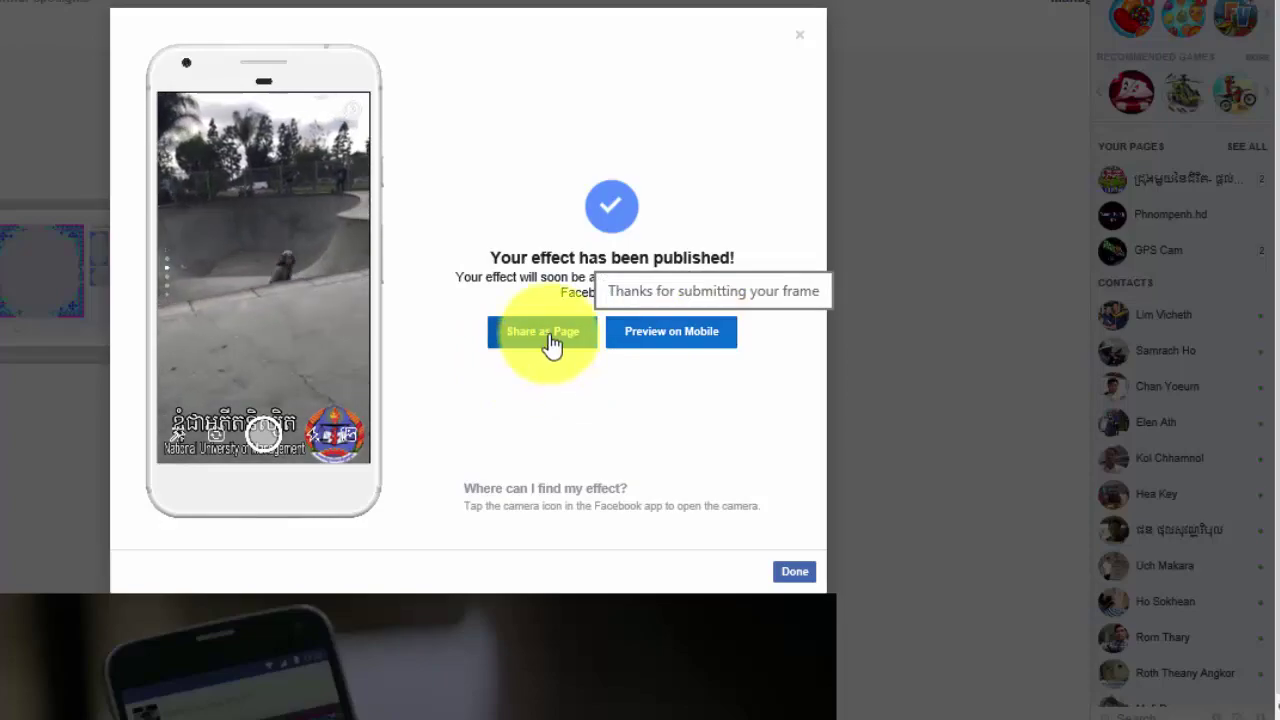
Start a page post promoting the published effect and look through the desktop files for its photo.
click(553, 345)
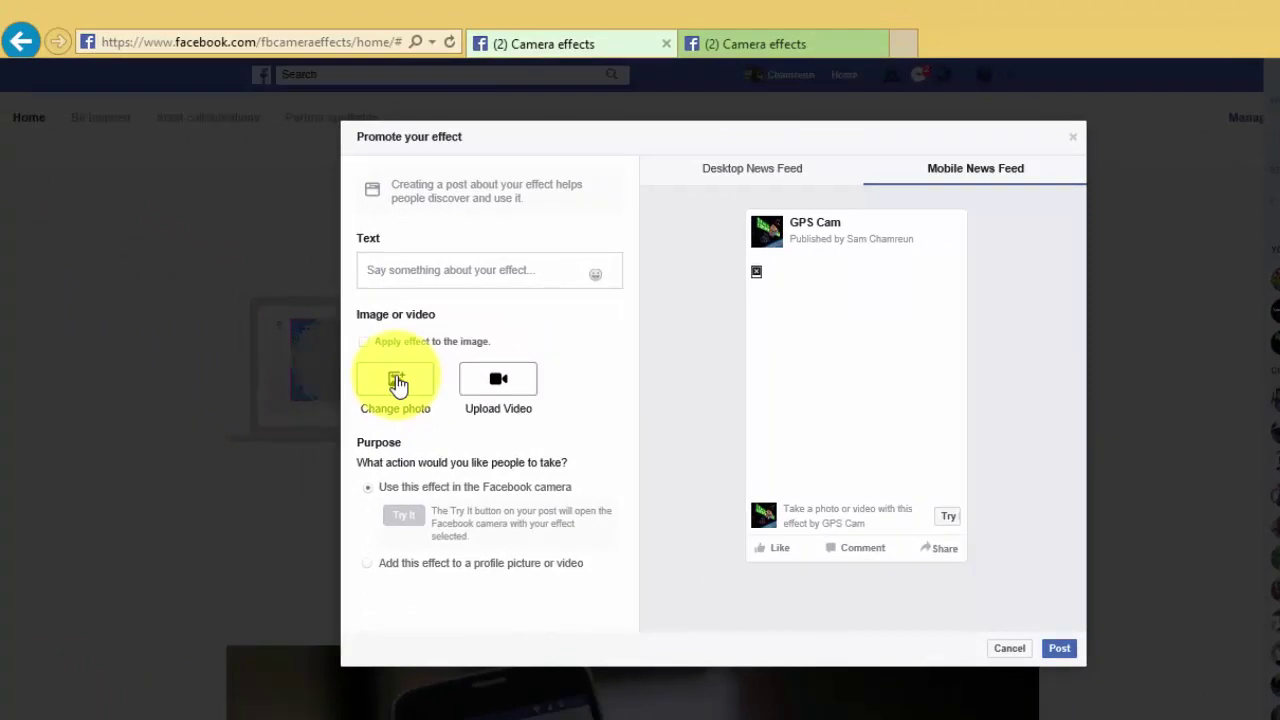
click(397, 383)
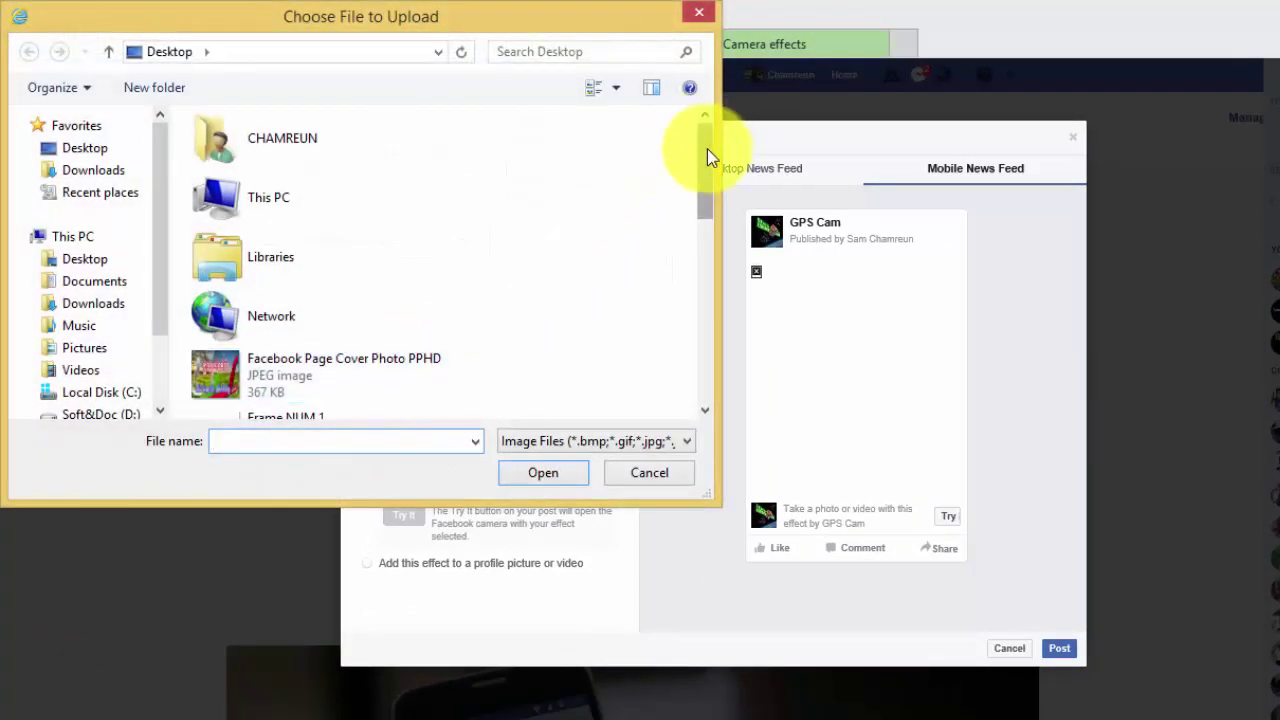
drag(707, 157, 654, 357)
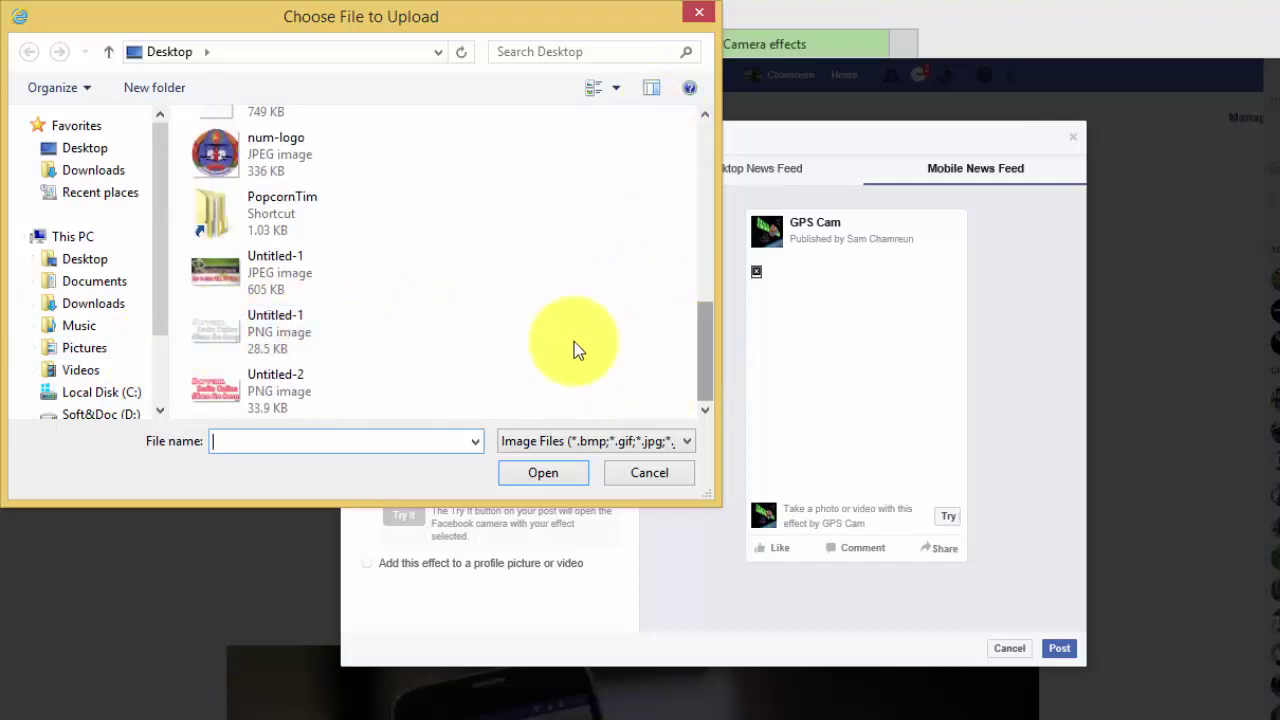
click(215, 168)
scroll(230, 245, up, 8)
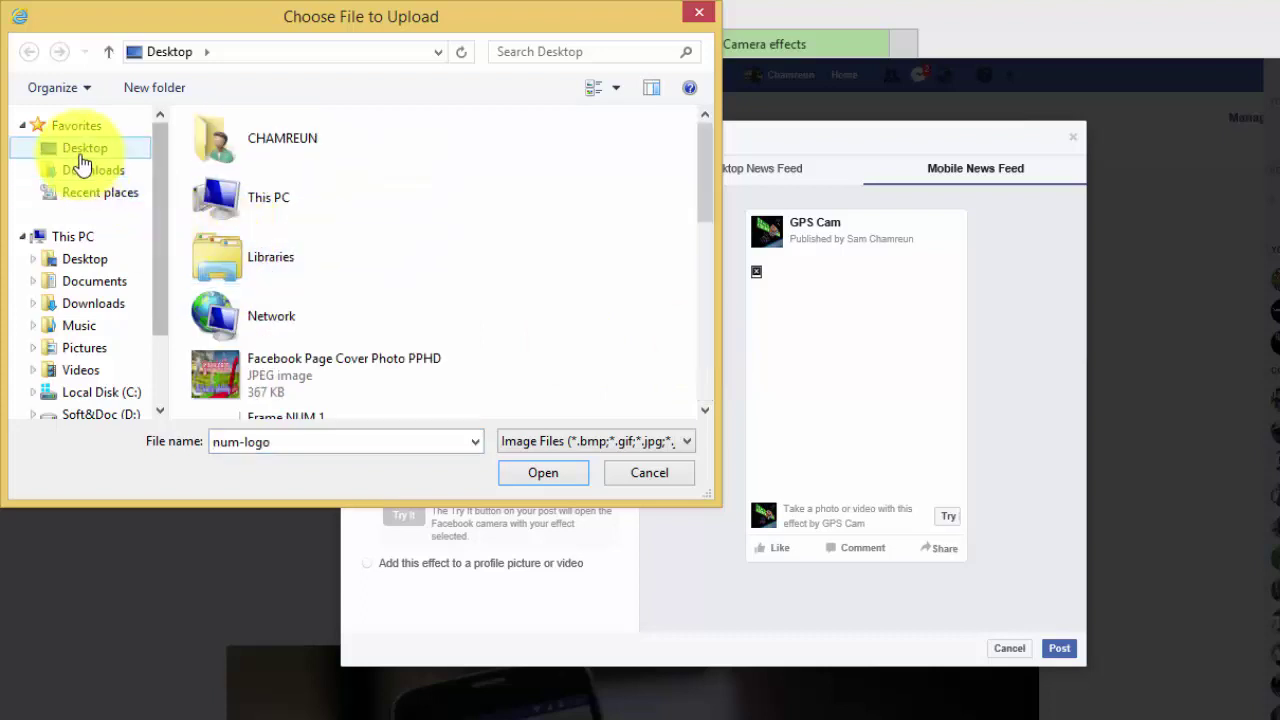
scroll(229, 240, down, 5)
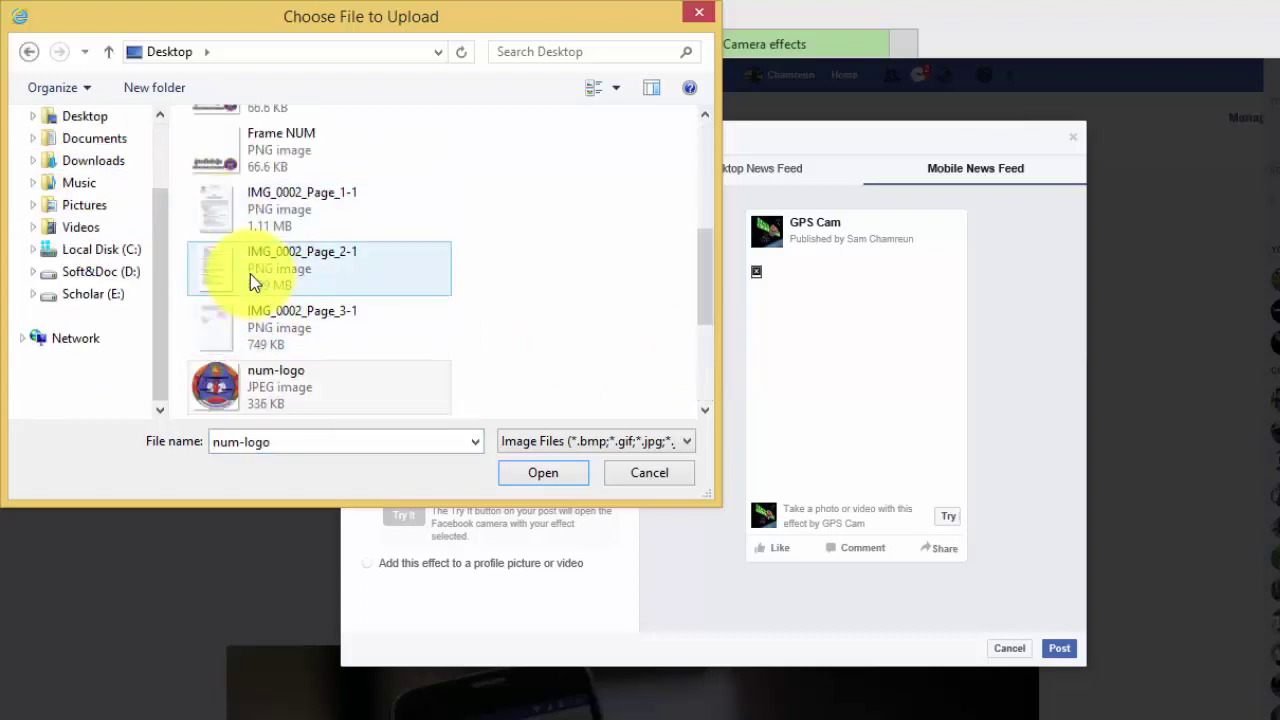
click(252, 282)
scroll(252, 284, up, 5)
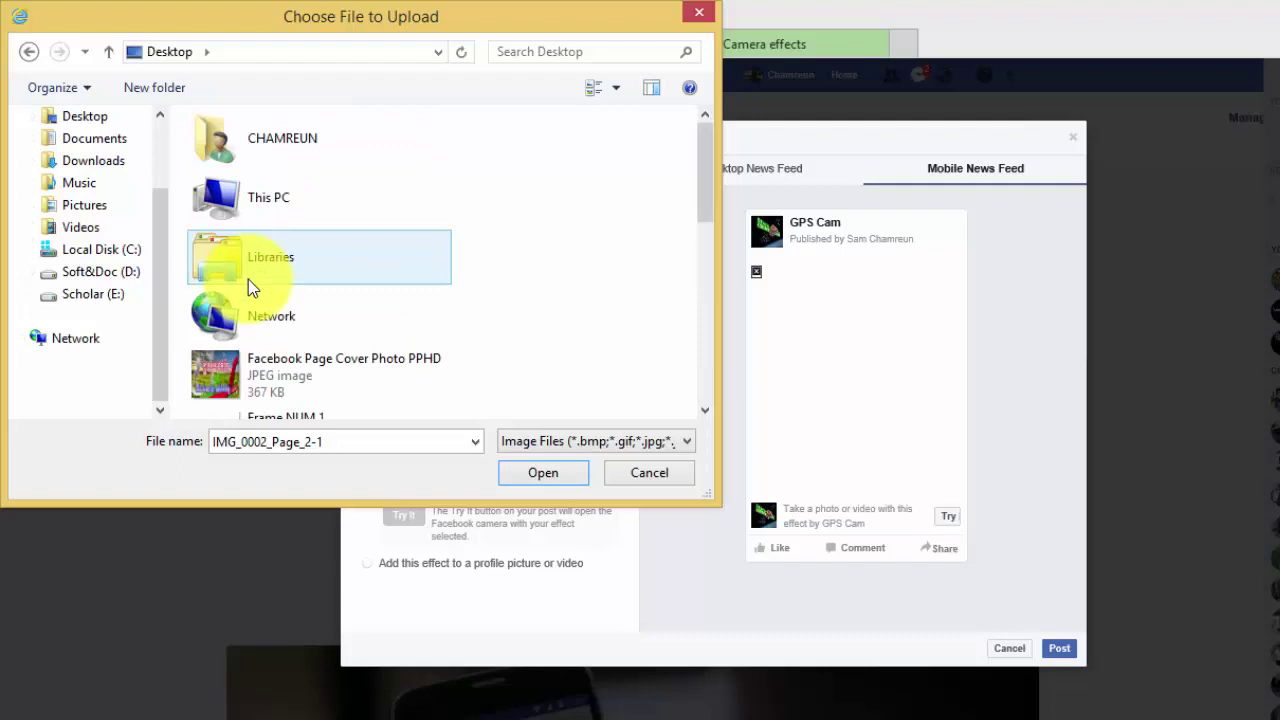
scroll(252, 287, down, 7)
scroll(252, 287, up, 7)
scroll(252, 287, down, 7)
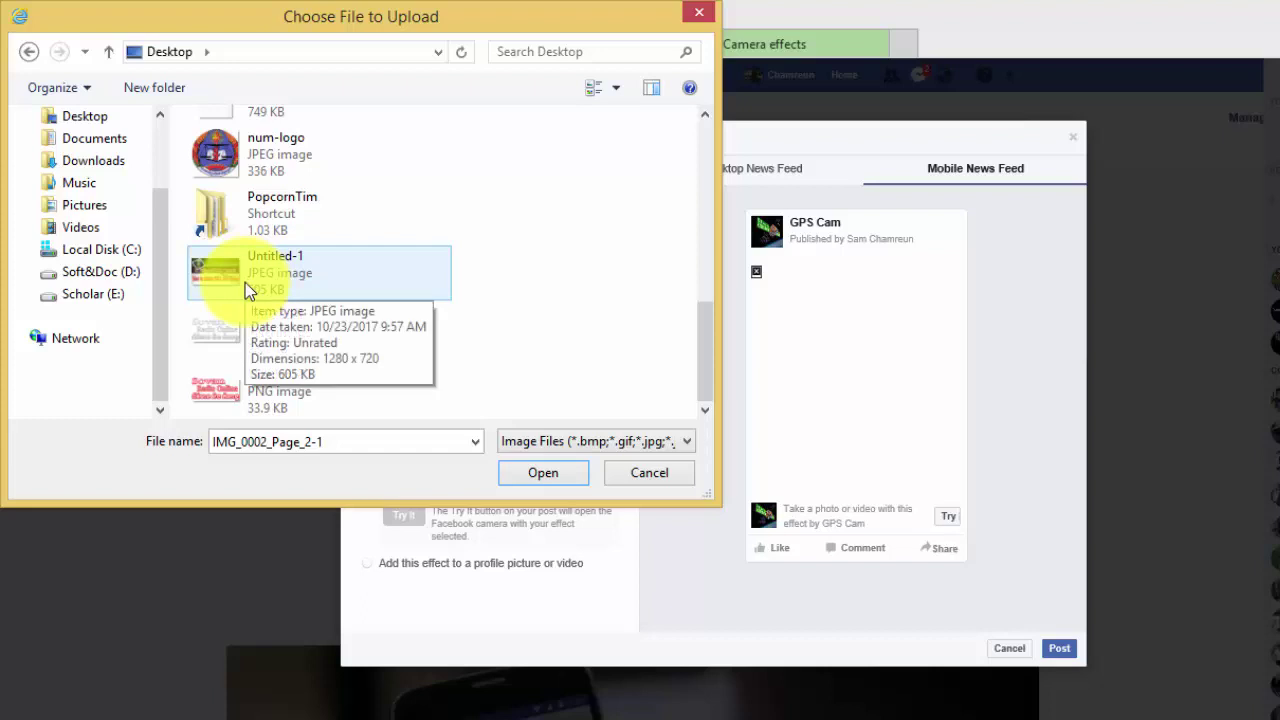
scroll(240, 310, up, 7)
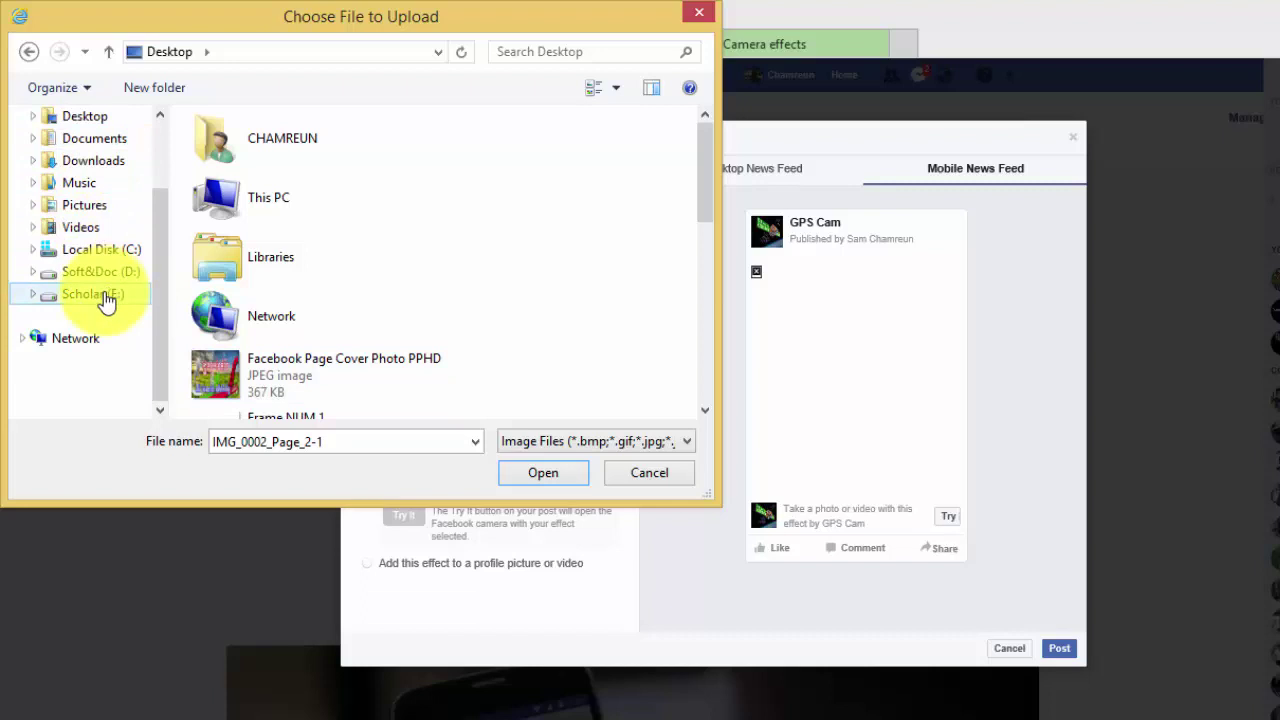
Browse the Scholar (E:) drive to the 01-GPSCAM folder and look through its files for a suitable image.
click(107, 295)
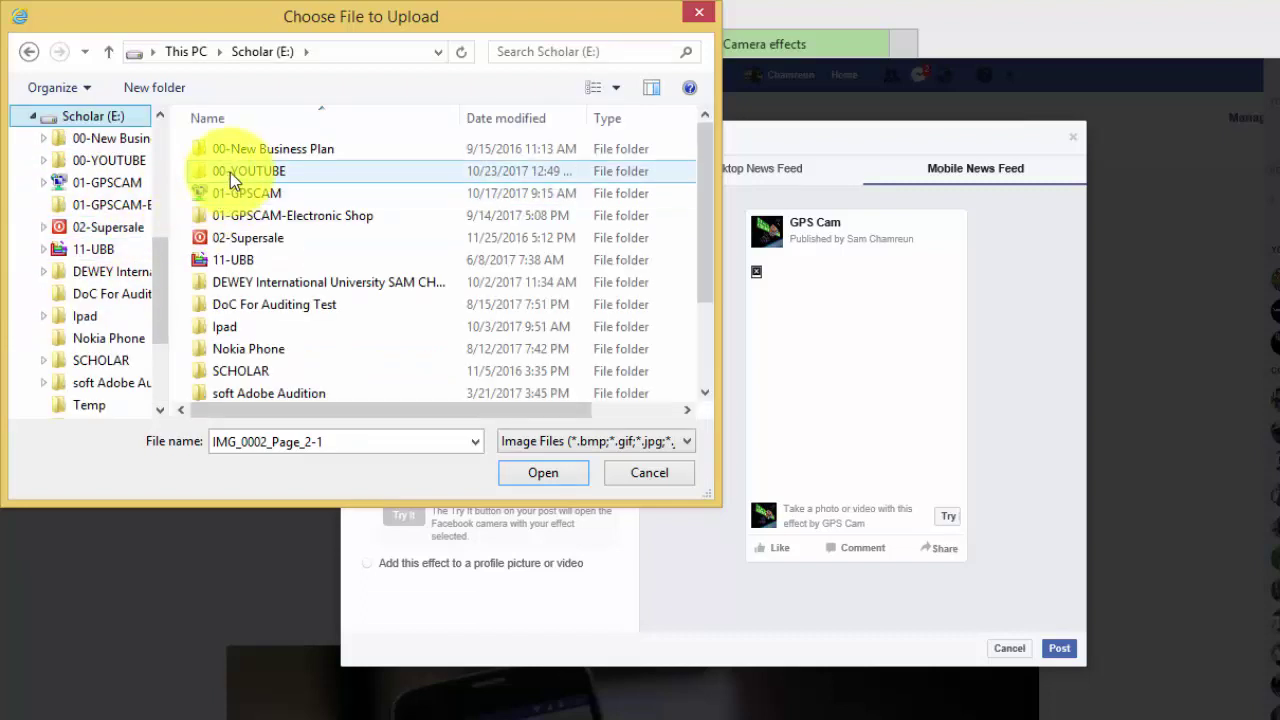
double_click(240, 172)
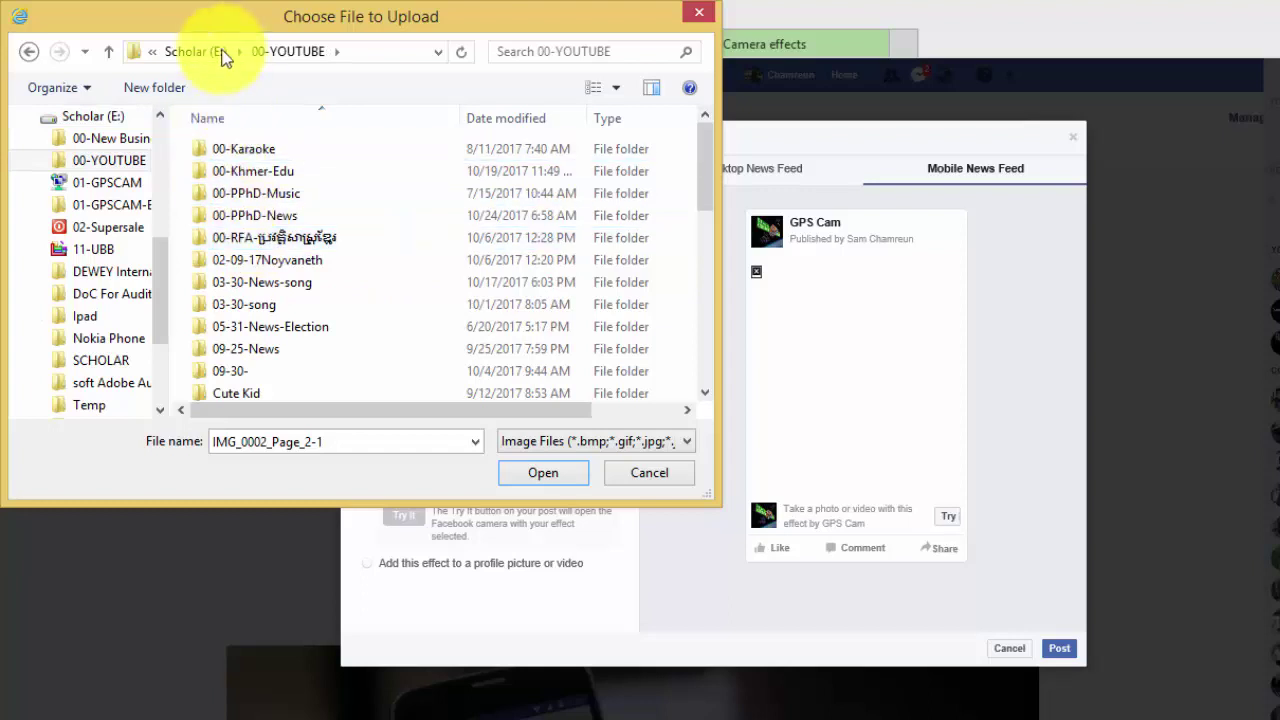
click(199, 52)
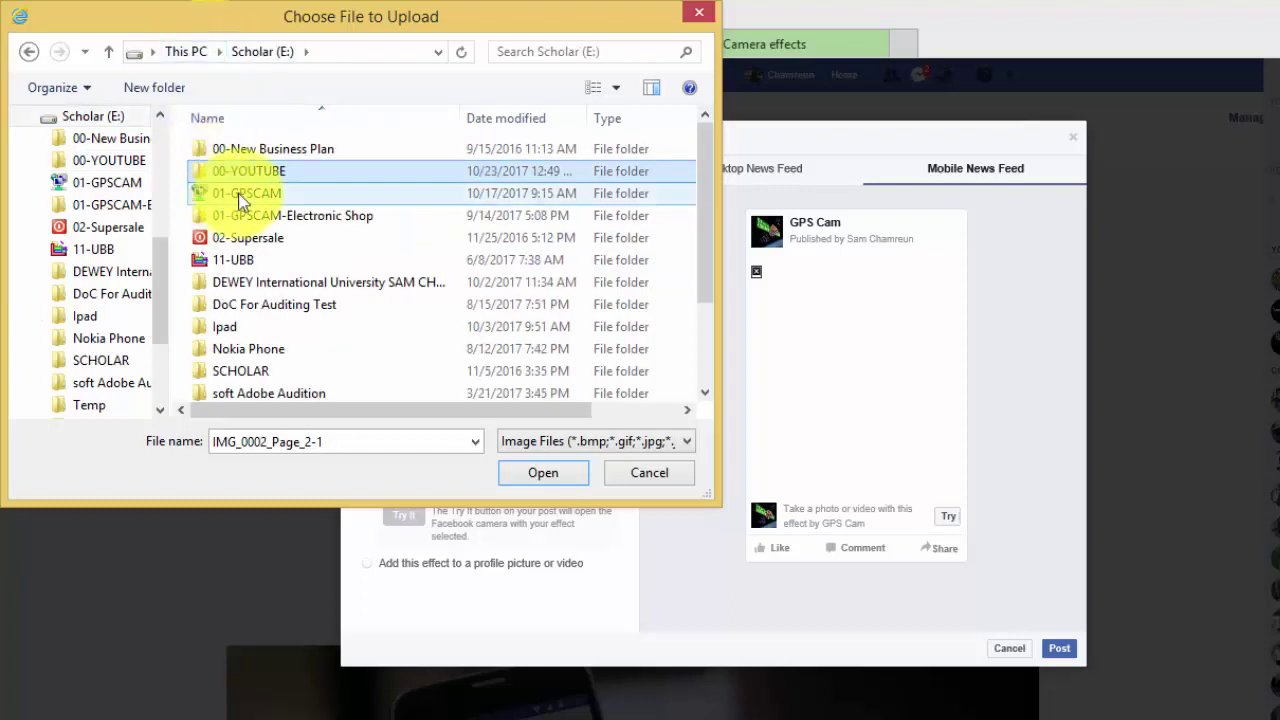
click(240, 200)
scroll(248, 206, down, 1)
scroll(248, 210, up, 1)
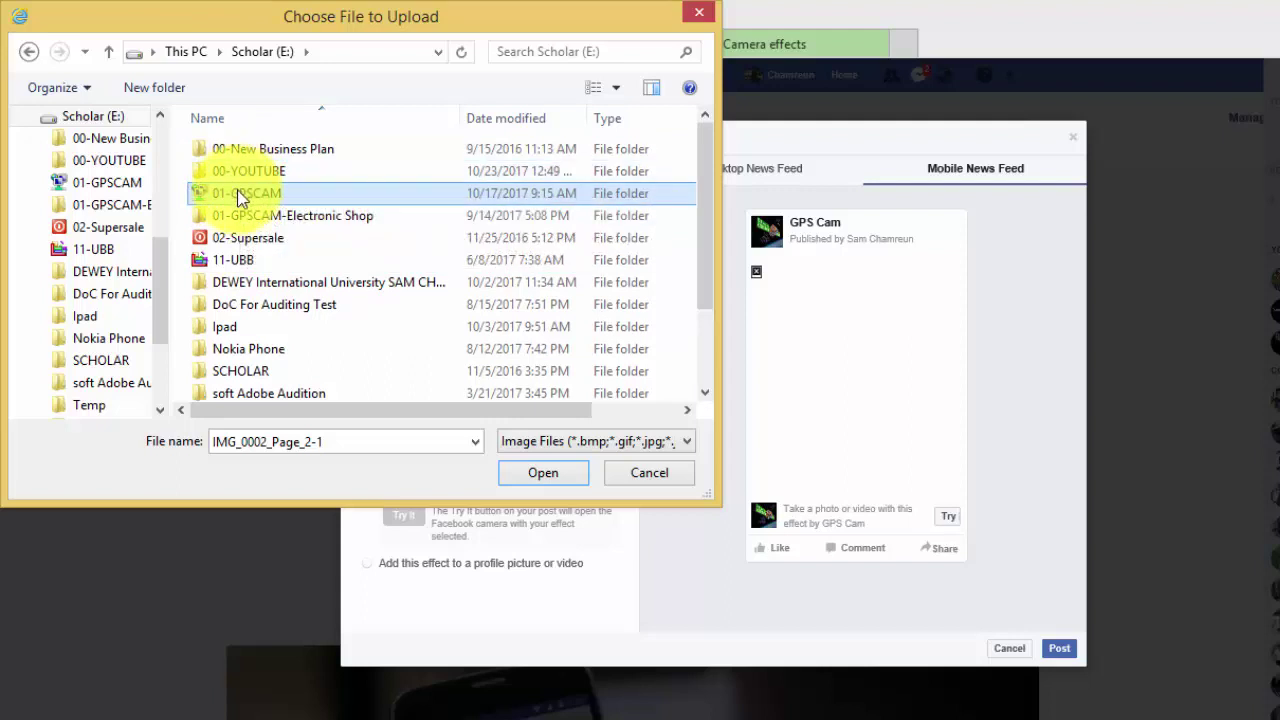
double_click(240, 198)
scroll(266, 275, down, 7)
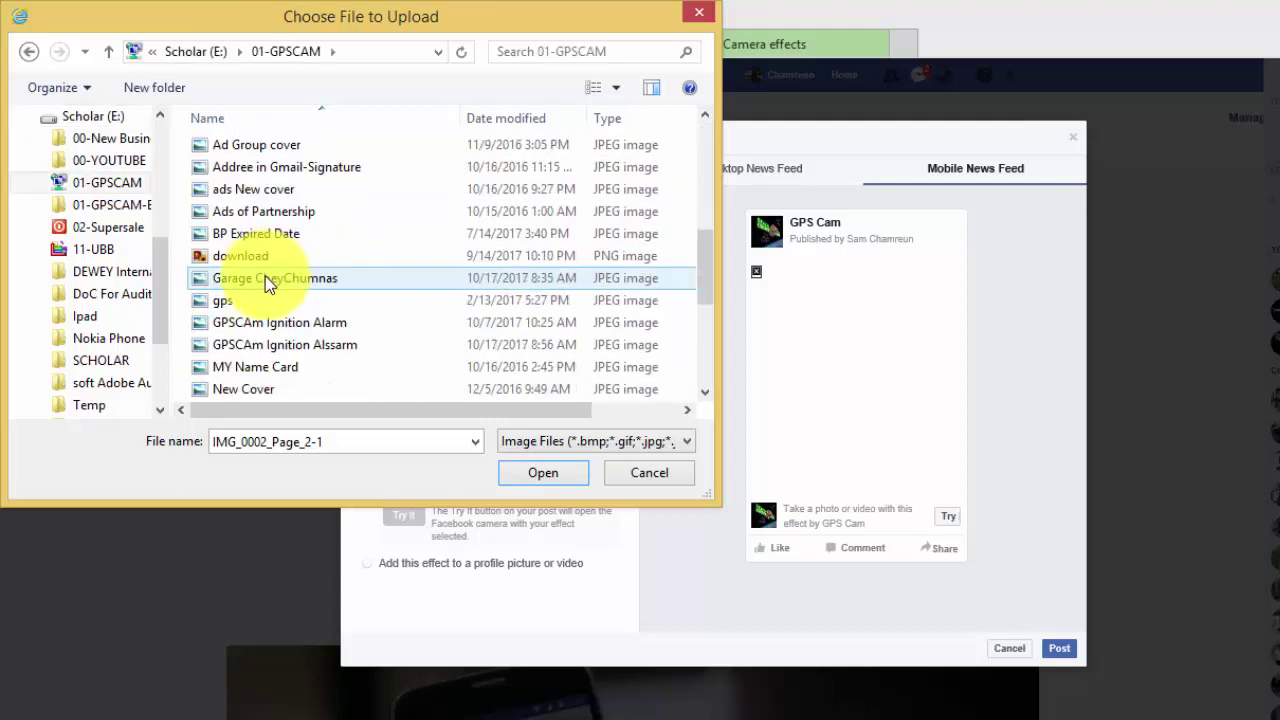
scroll(266, 283, down, 3)
scroll(266, 283, up, 8)
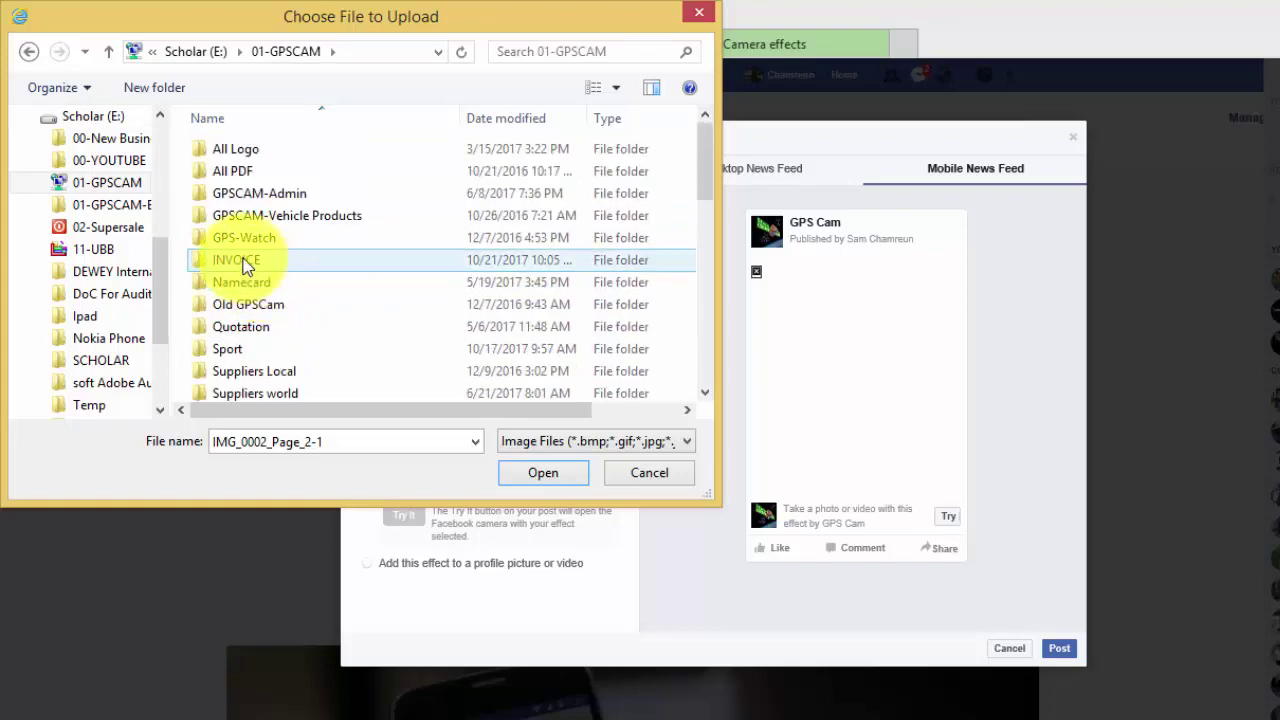
Show the All Logo folder as large icons and upload GPS Cam Logo for fbp1 as the post's photo.
click(247, 152)
double_click(247, 152)
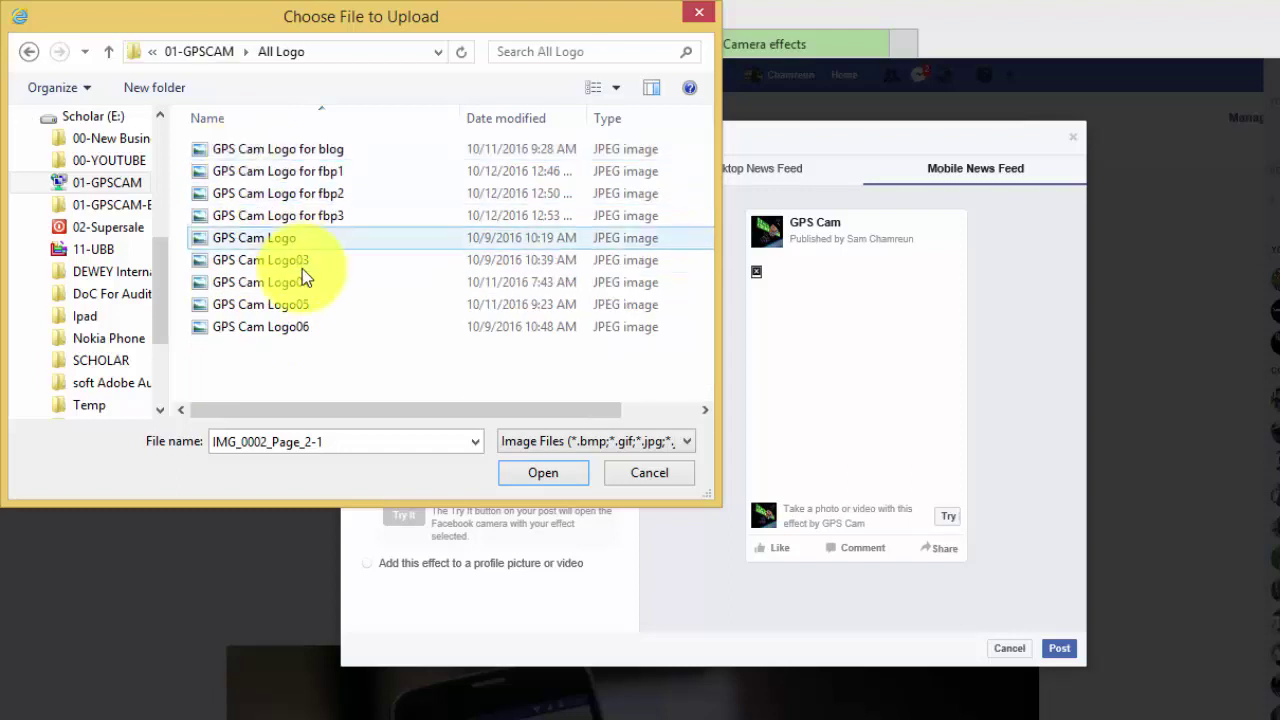
click(617, 89)
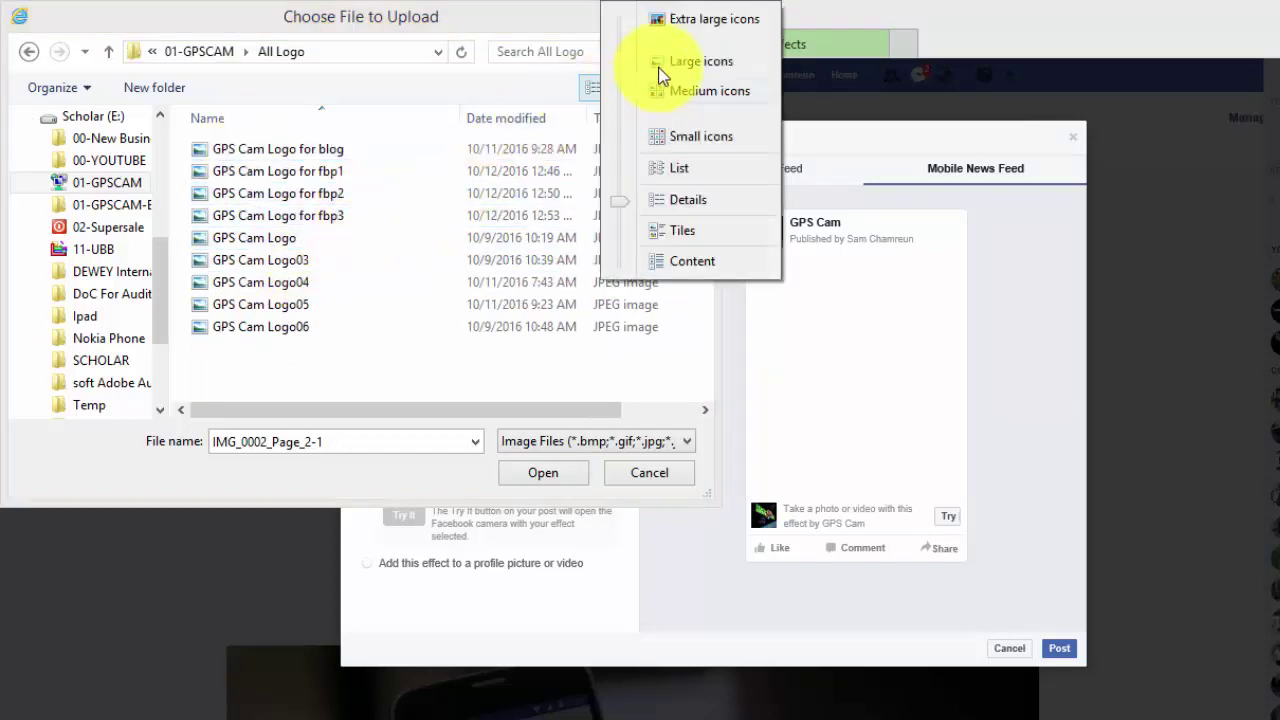
click(651, 60)
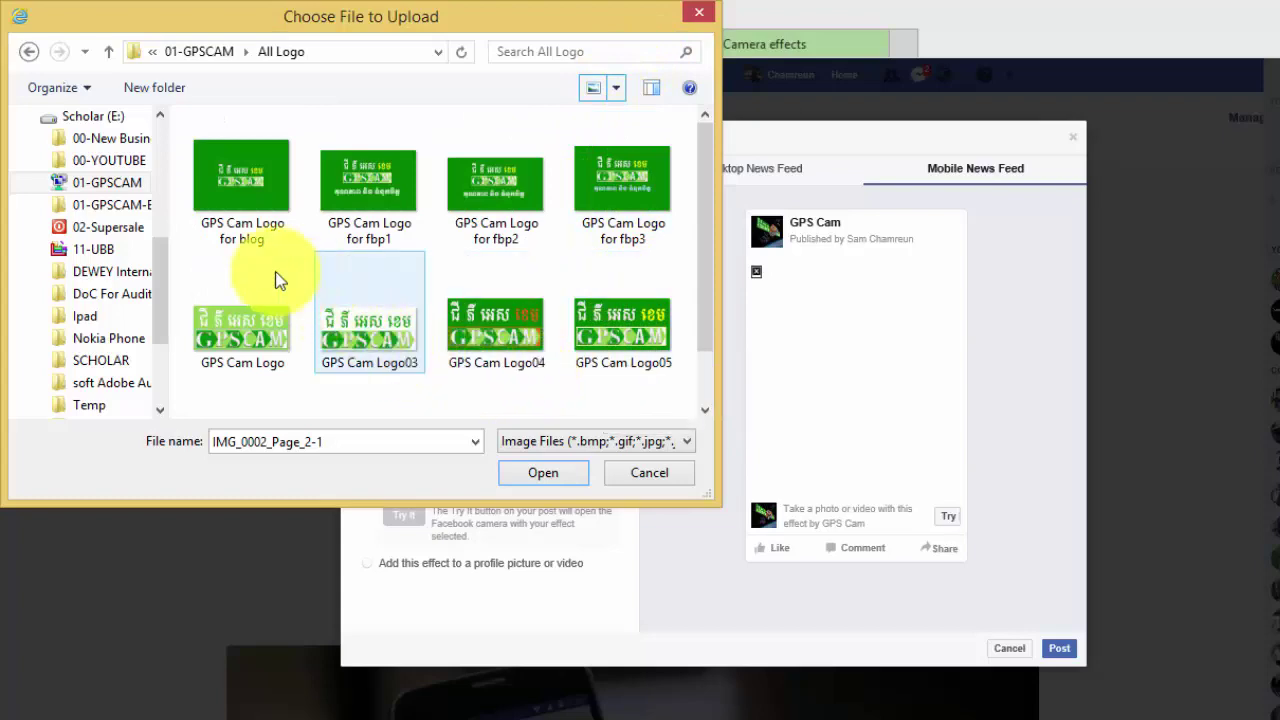
click(375, 195)
click(540, 473)
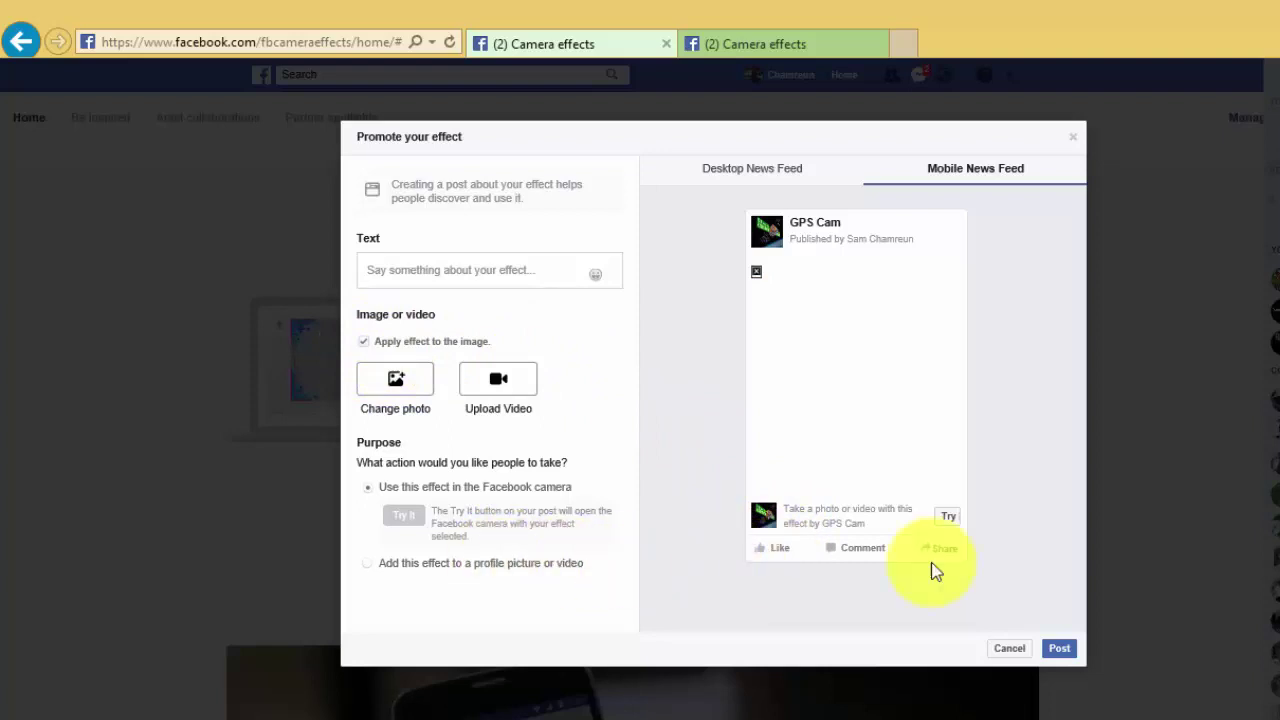
Publish the promotional post and finish the effect submission.
click(1057, 650)
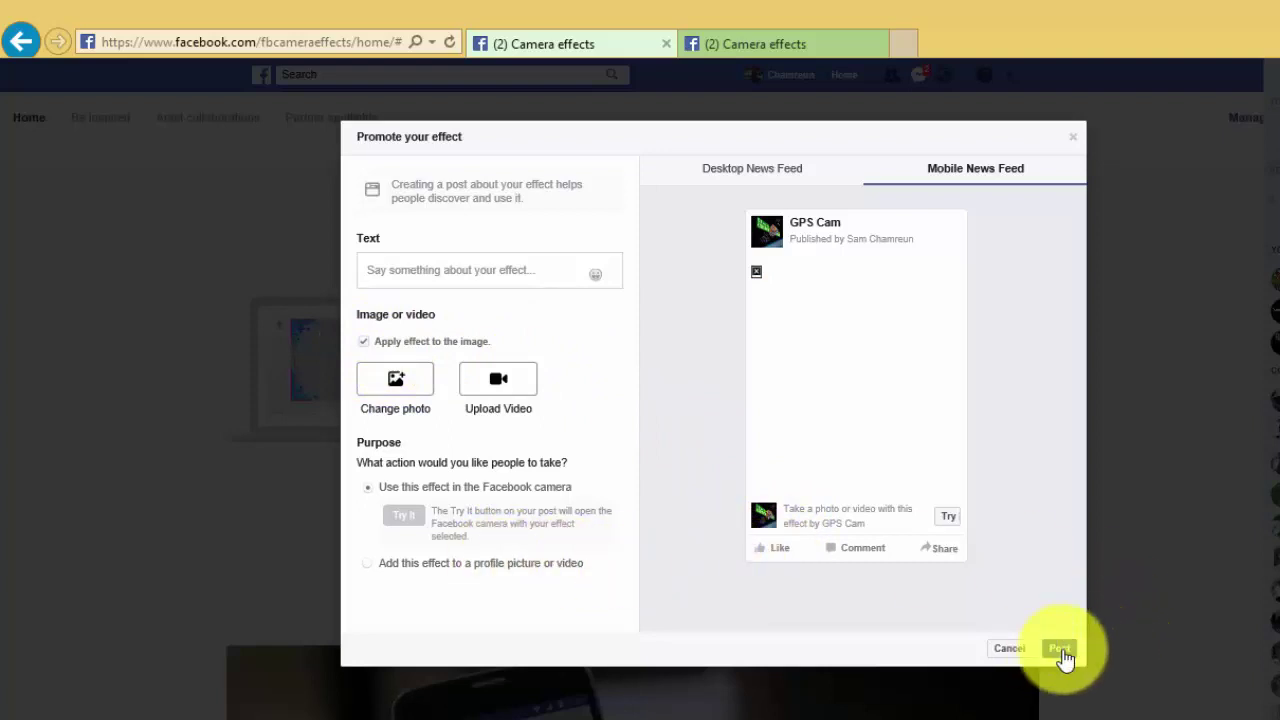
click(1060, 650)
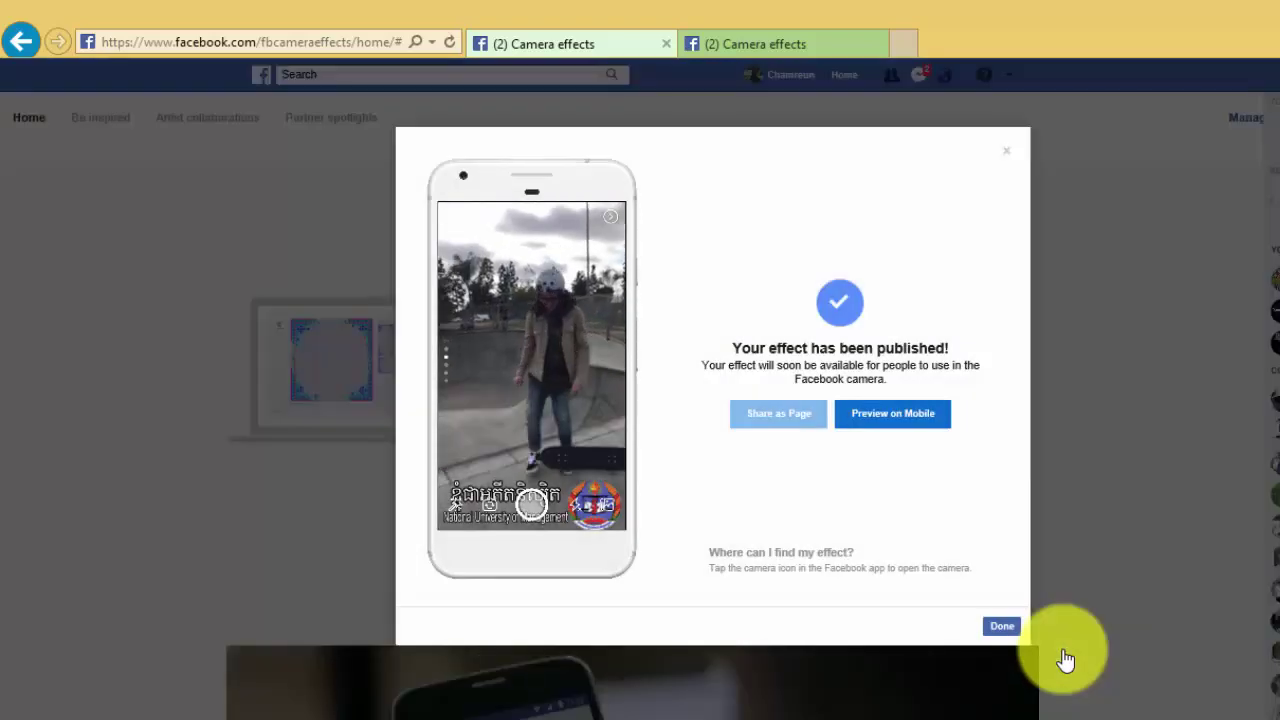
click(1003, 628)
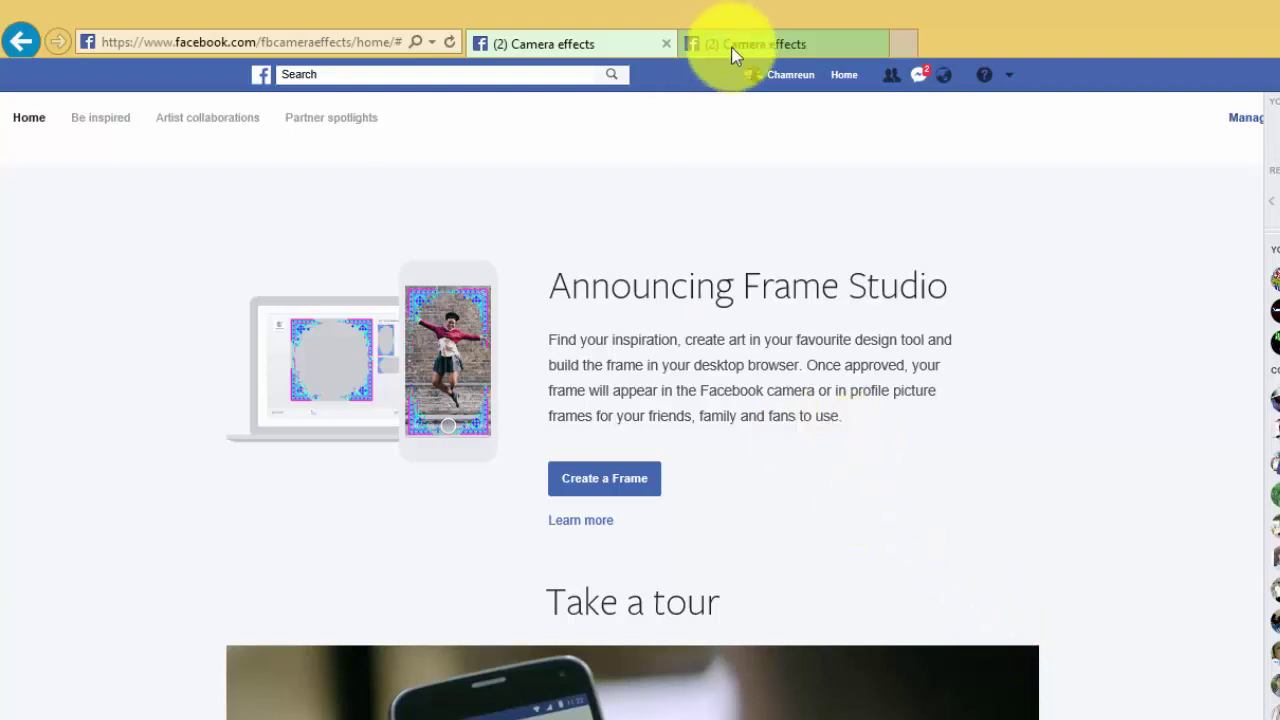
Go to the Facebook home feed and open the GPS Cam page.
click(841, 84)
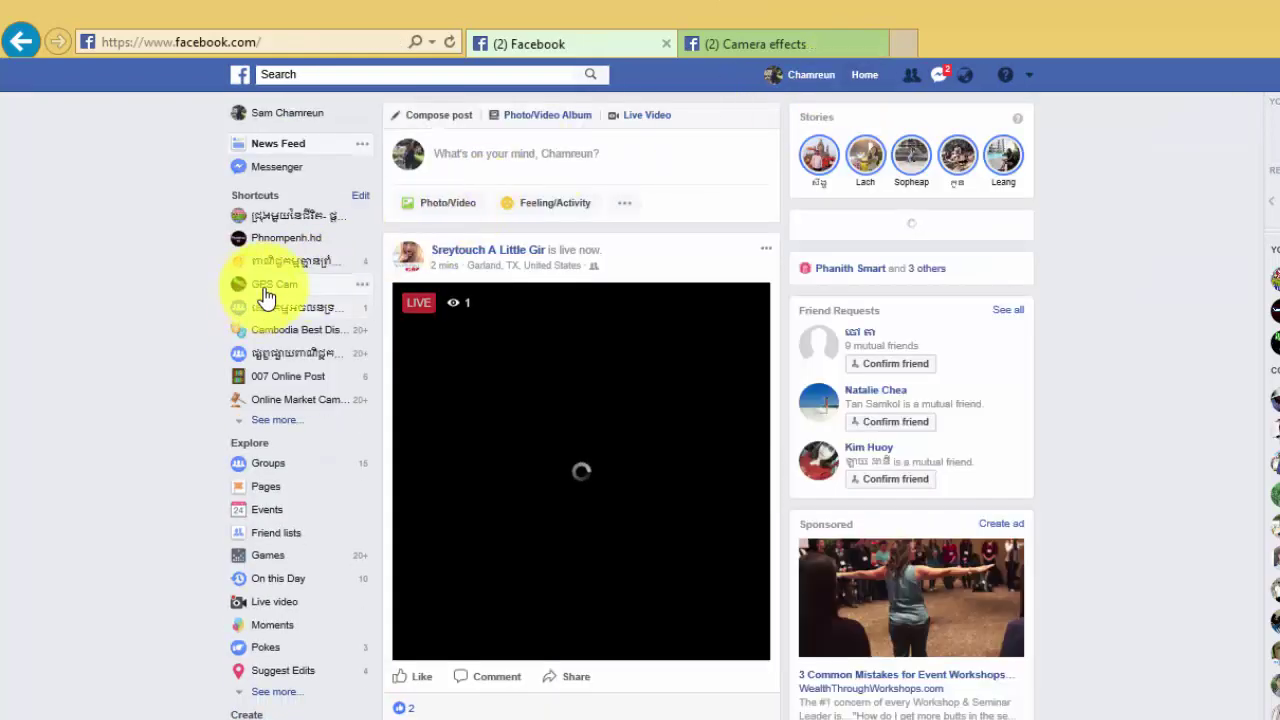
click(266, 290)
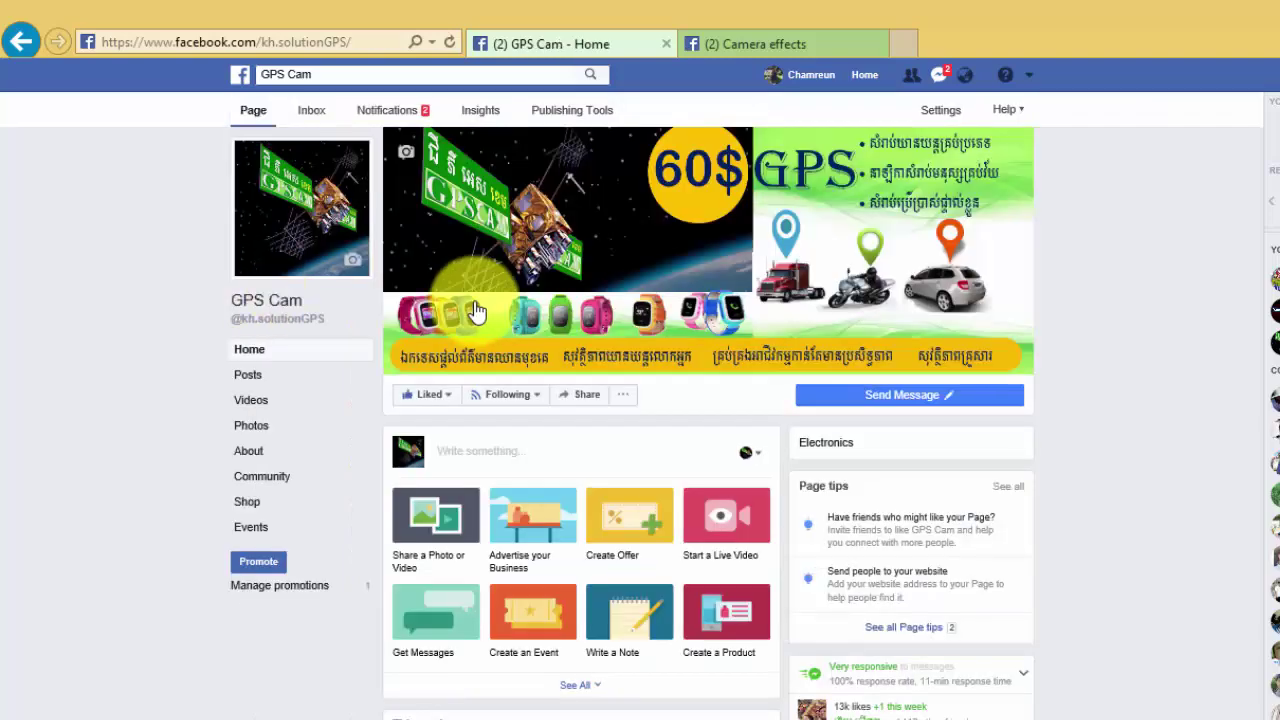
Examine the newly published effect post and the shared post below it on the GPS Cam page.
scroll(476, 312, down, 5)
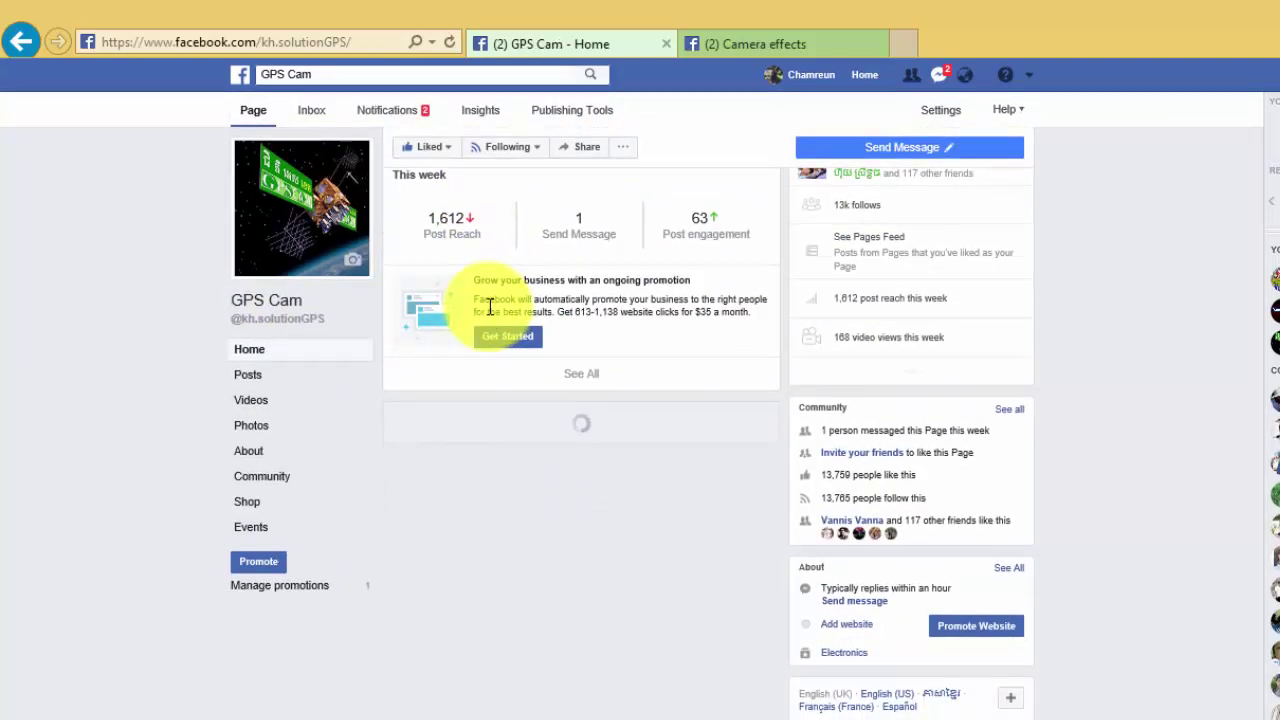
scroll(490, 308, down, 3)
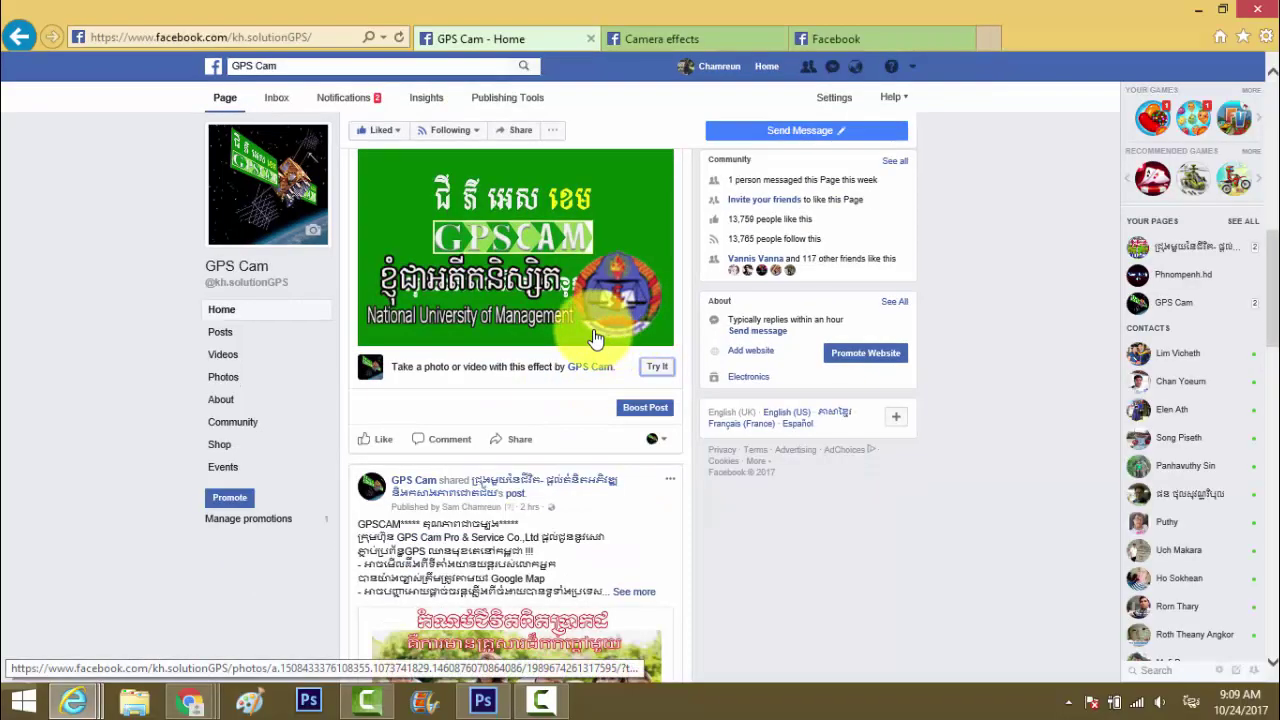
scroll(671, 382, up, 3)
scroll(587, 414, down, 4)
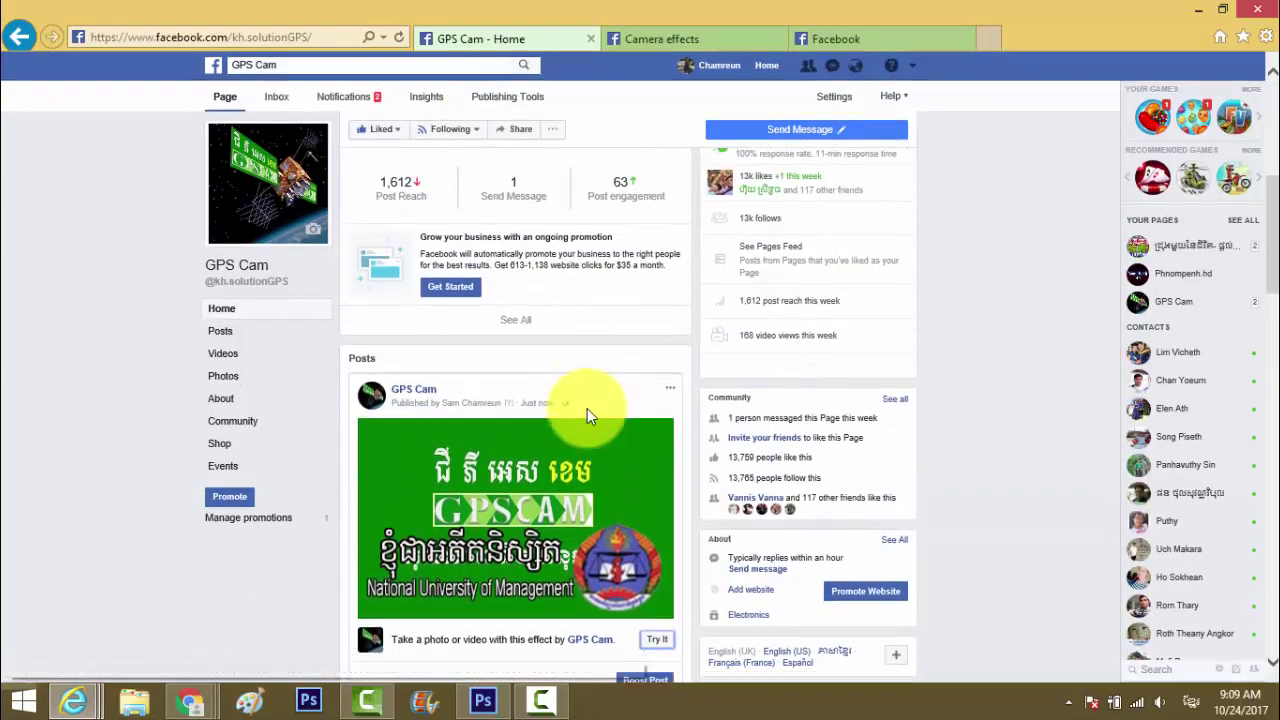
scroll(587, 414, up, 3)
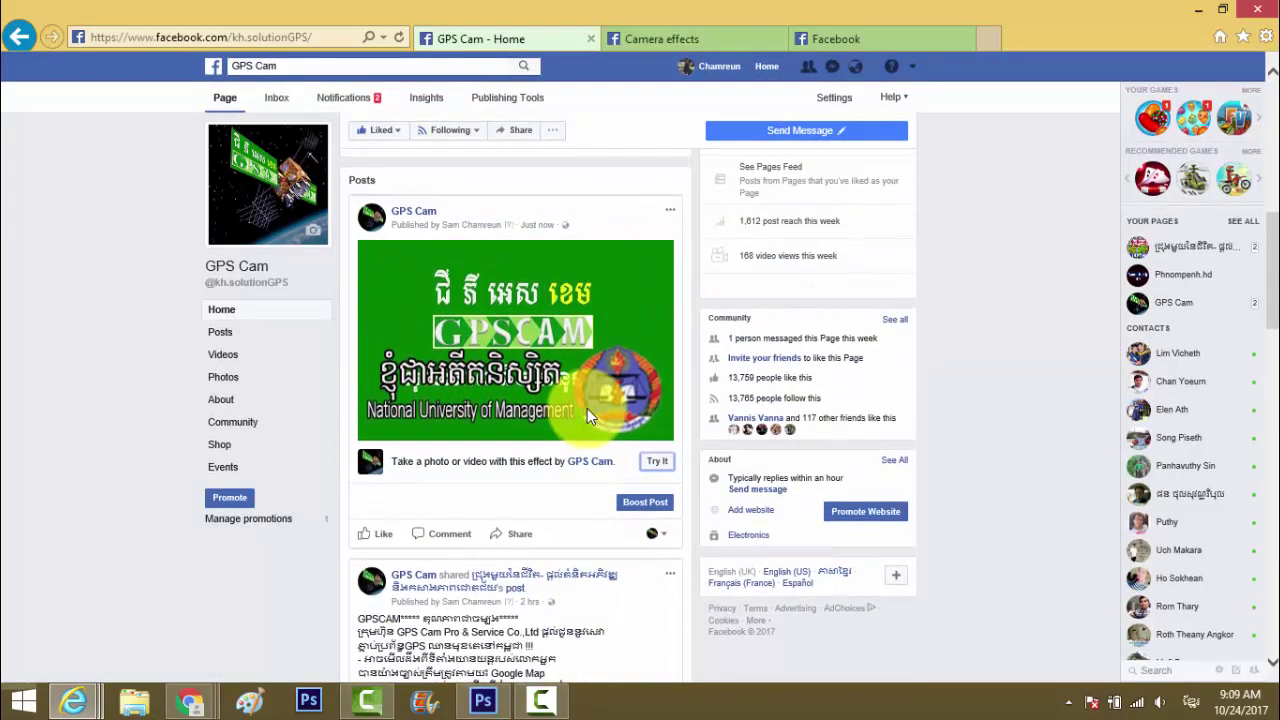
scroll(587, 414, down, 2)
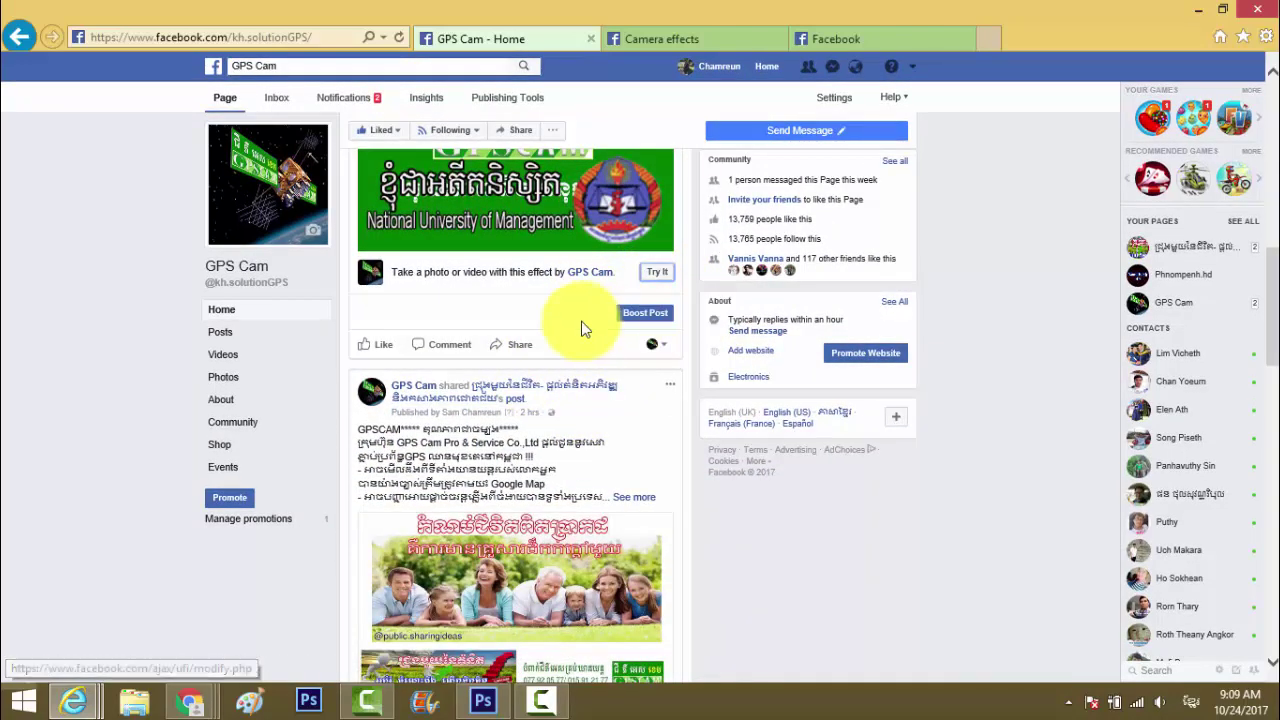
scroll(586, 337, down, 1)
scroll(590, 337, up, 3)
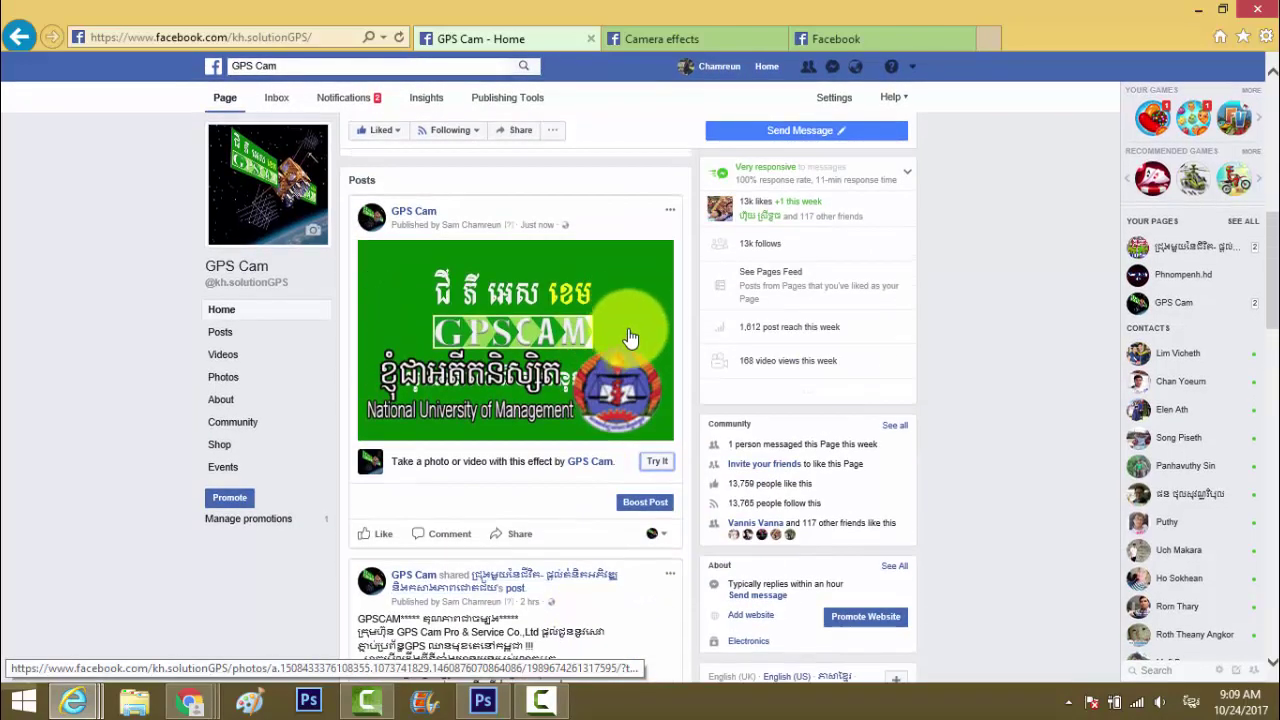
scroll(595, 360, down, 2)
scroll(643, 470, down, 2)
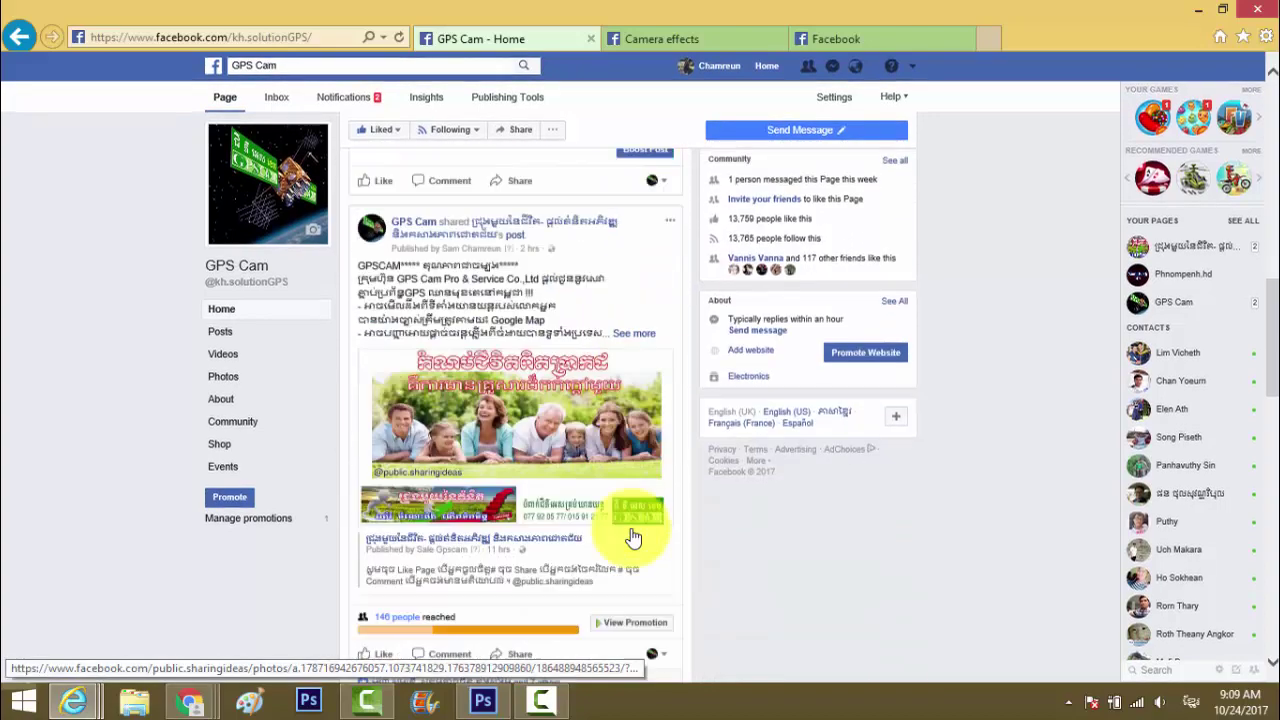
scroll(640, 545, up, 3)
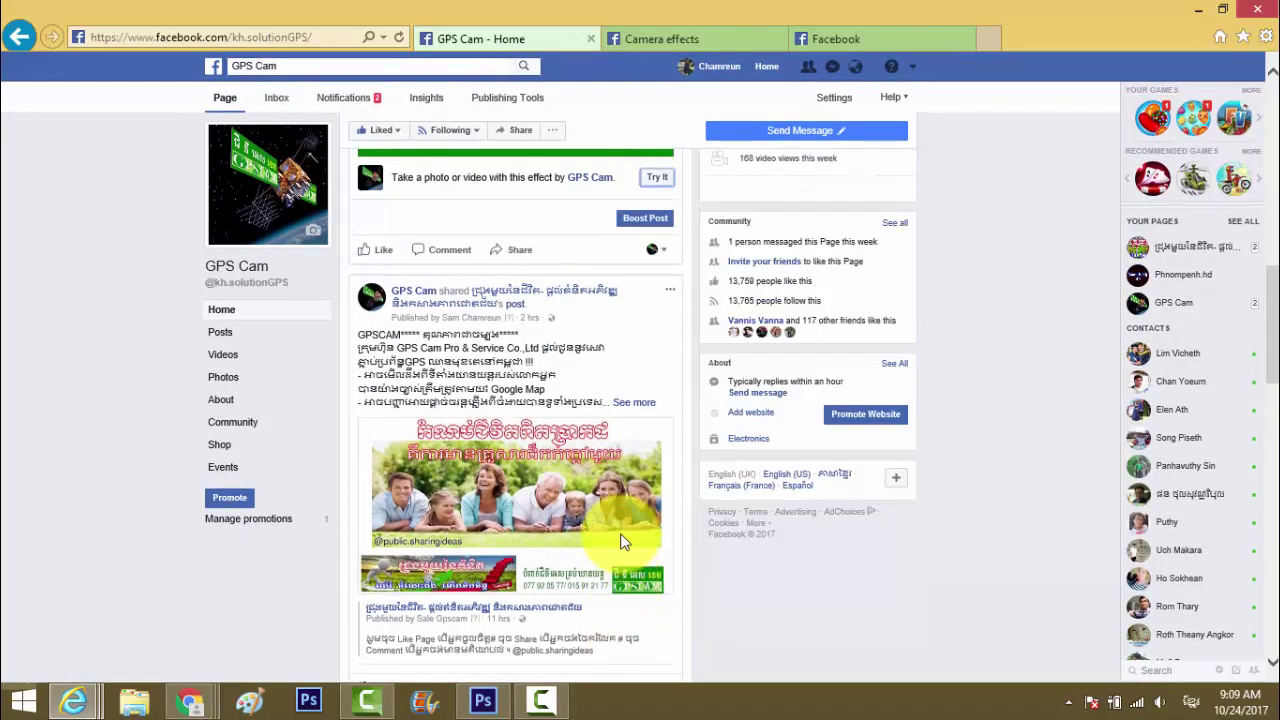
mouse_move(502, 519)
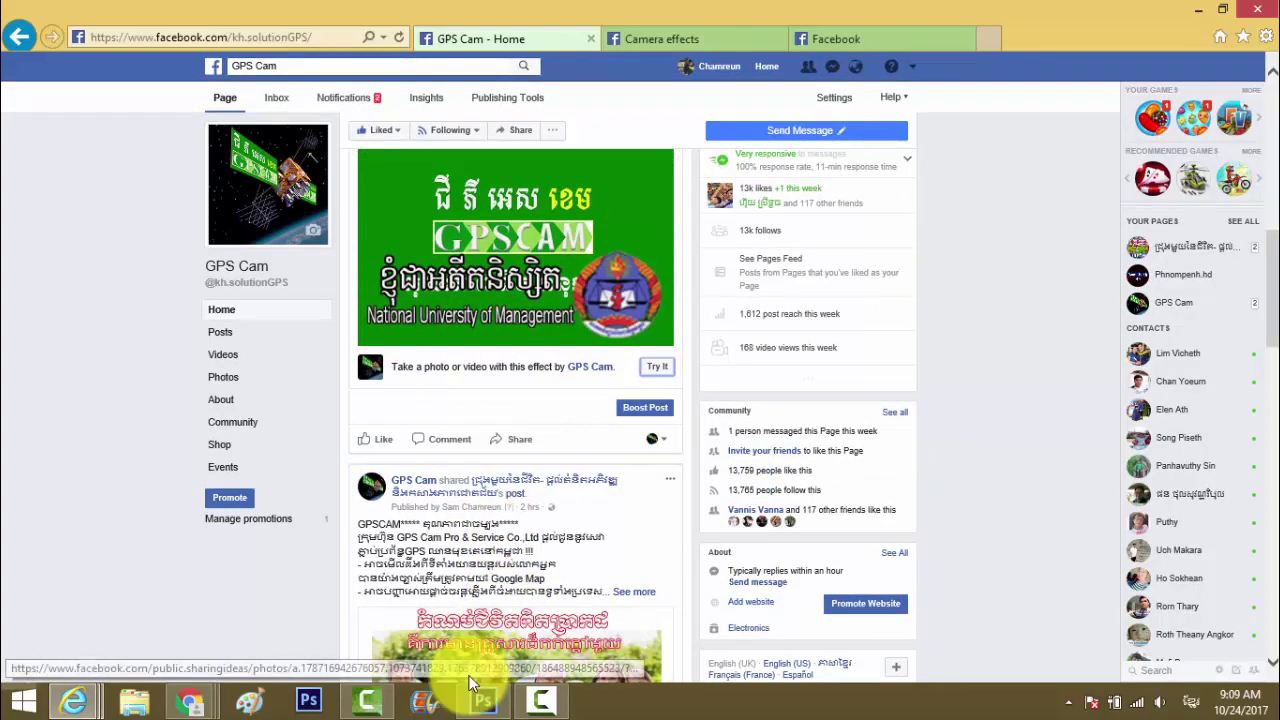
click(541, 700)
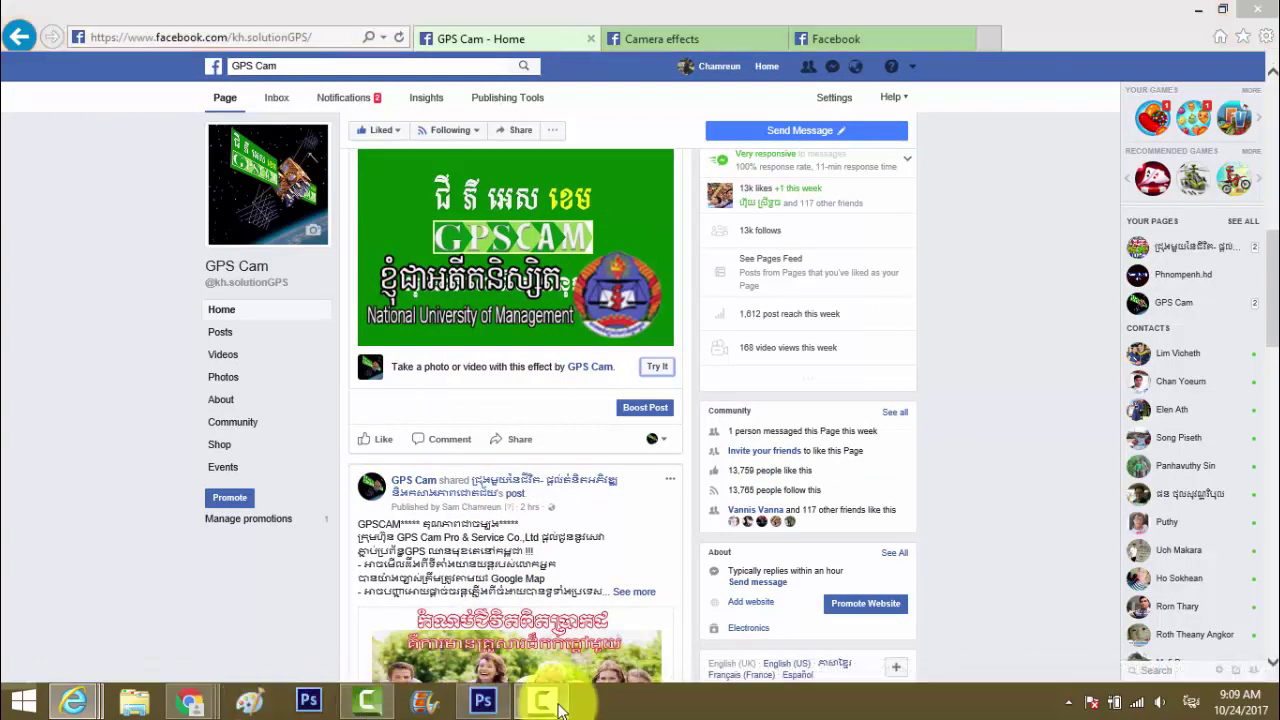